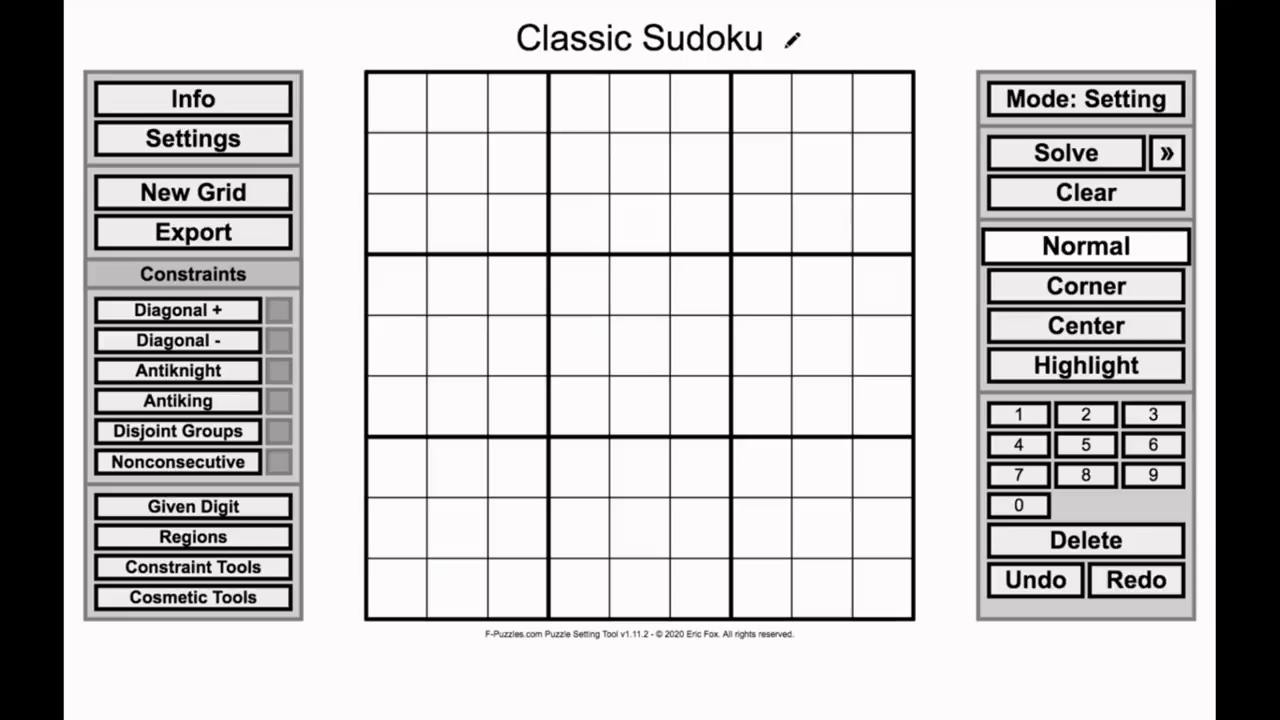
Step: Draw arrows from circles at r3c4 and r4c4 into column 5, and select the two circle cells
click(193, 566)
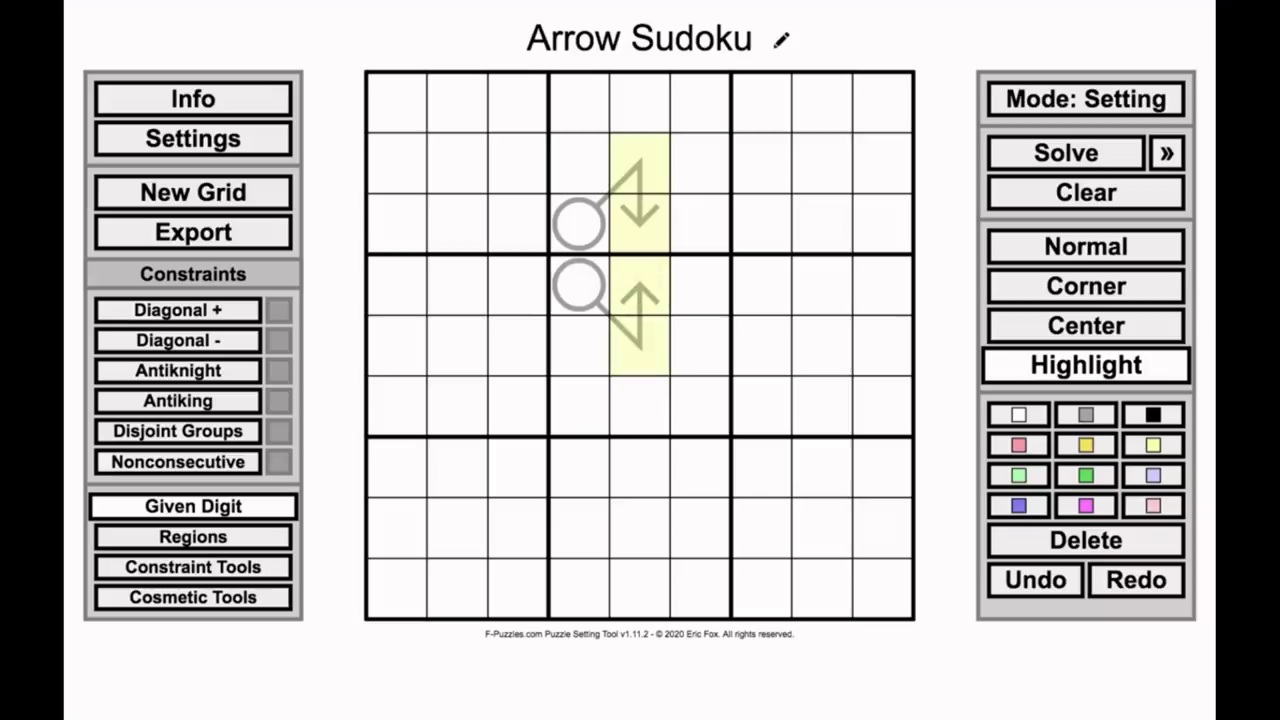
click(579, 224)
ctrl+click(579, 285)
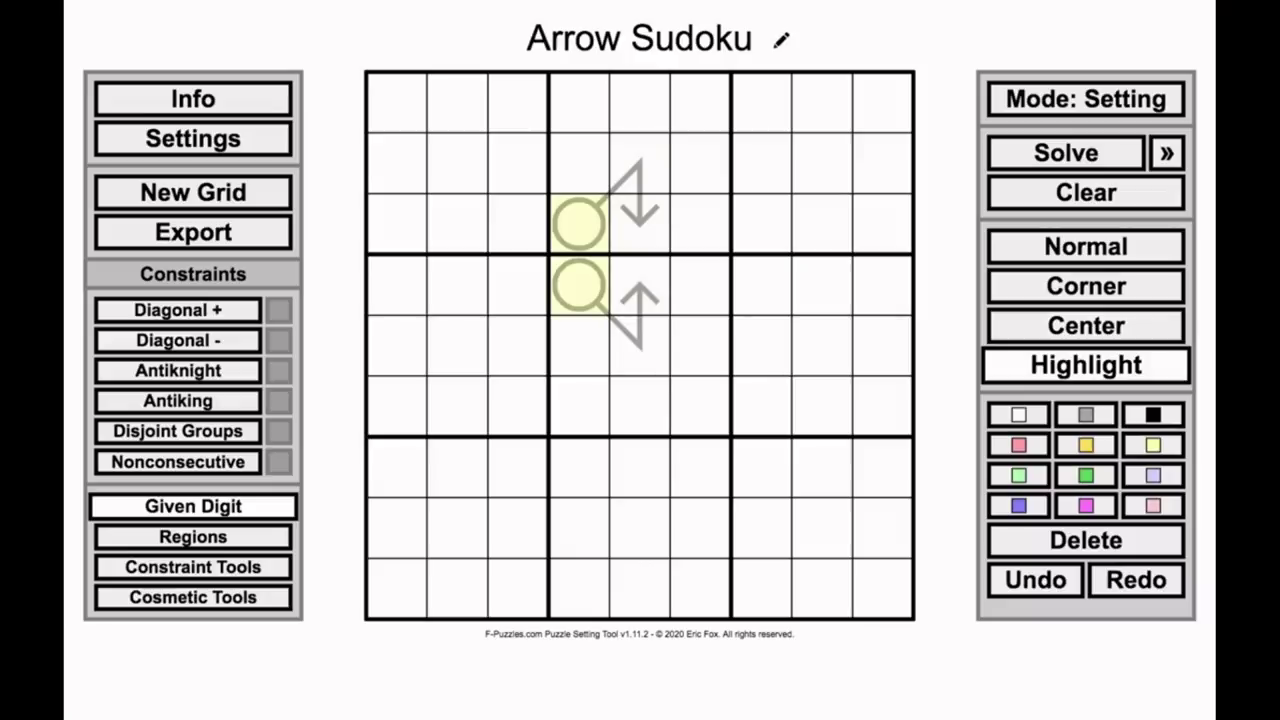
click(193, 567)
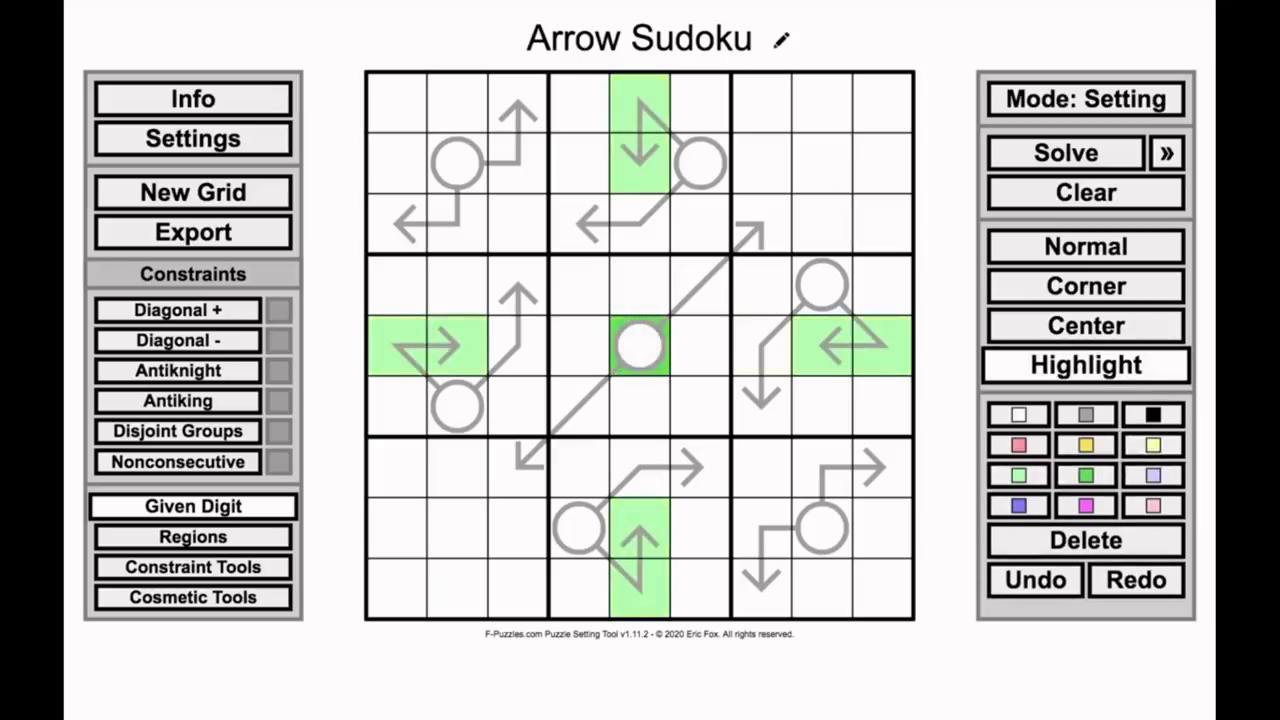
Step: Highlight the arrow cells r3c1-2, r3c4-5, r5-6c7 and r8-9c7 light blue, and the arrow tip r3c7 darker blue
key(c)
drag(762, 346, 762, 406)
drag(762, 528, 762, 588)
drag(640, 224, 580, 224)
drag(458, 224, 398, 224)
key(v)
key(5)
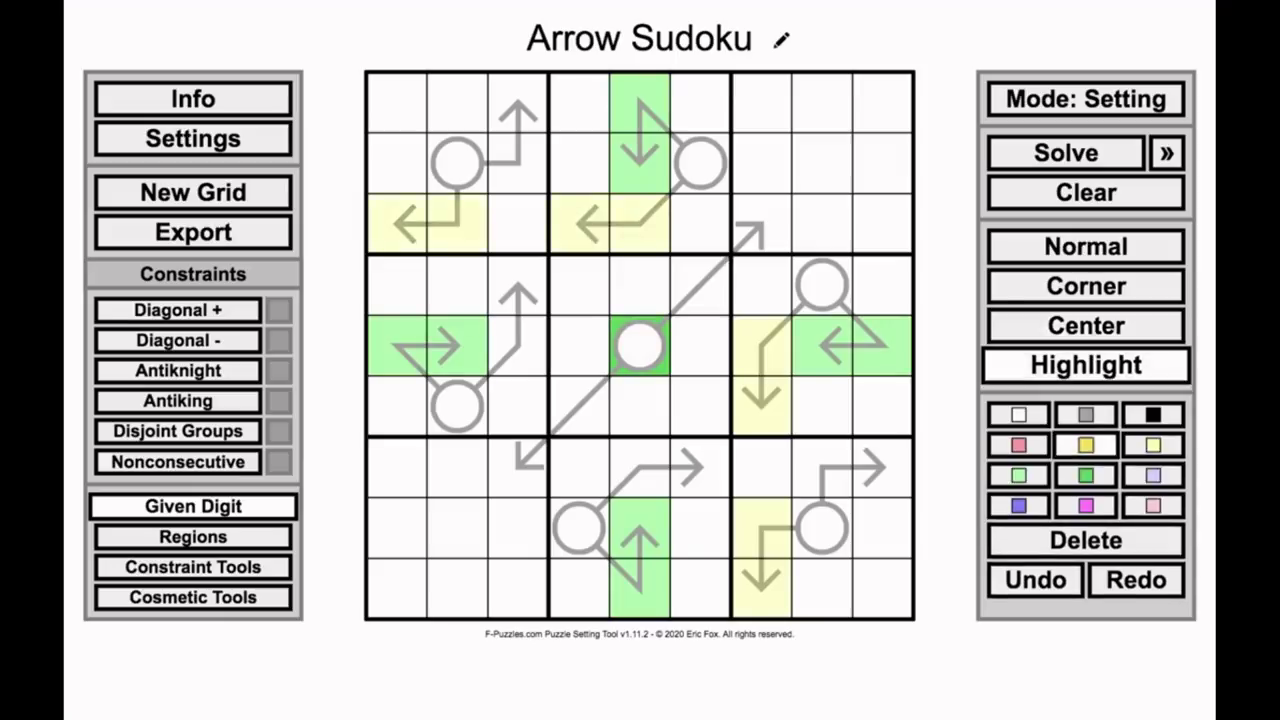
click(1153, 476)
click(762, 224)
click(1019, 506)
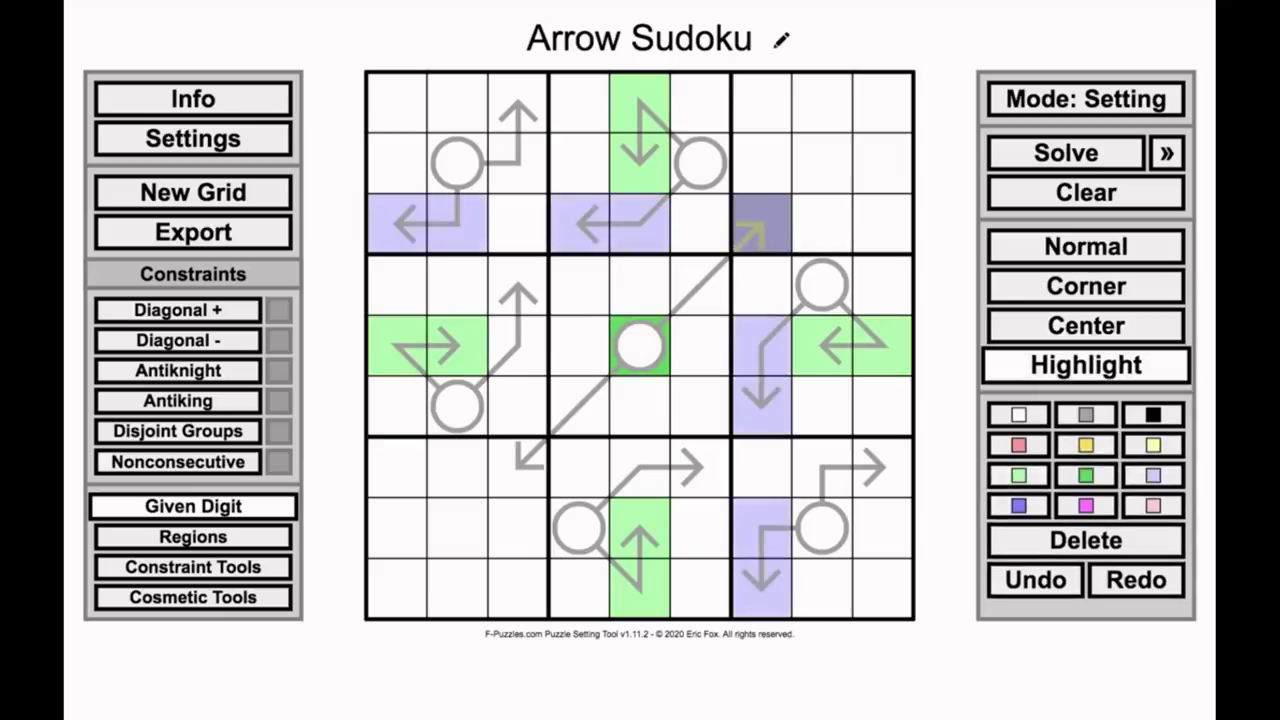
Step: Highlight the arrow cells r1-2c3, r4-5c3, r7c5-6 and r7c8-9 light pink, and the arrow tip r7c3 red
drag(518, 346, 518, 285)
drag(518, 163, 518, 102)
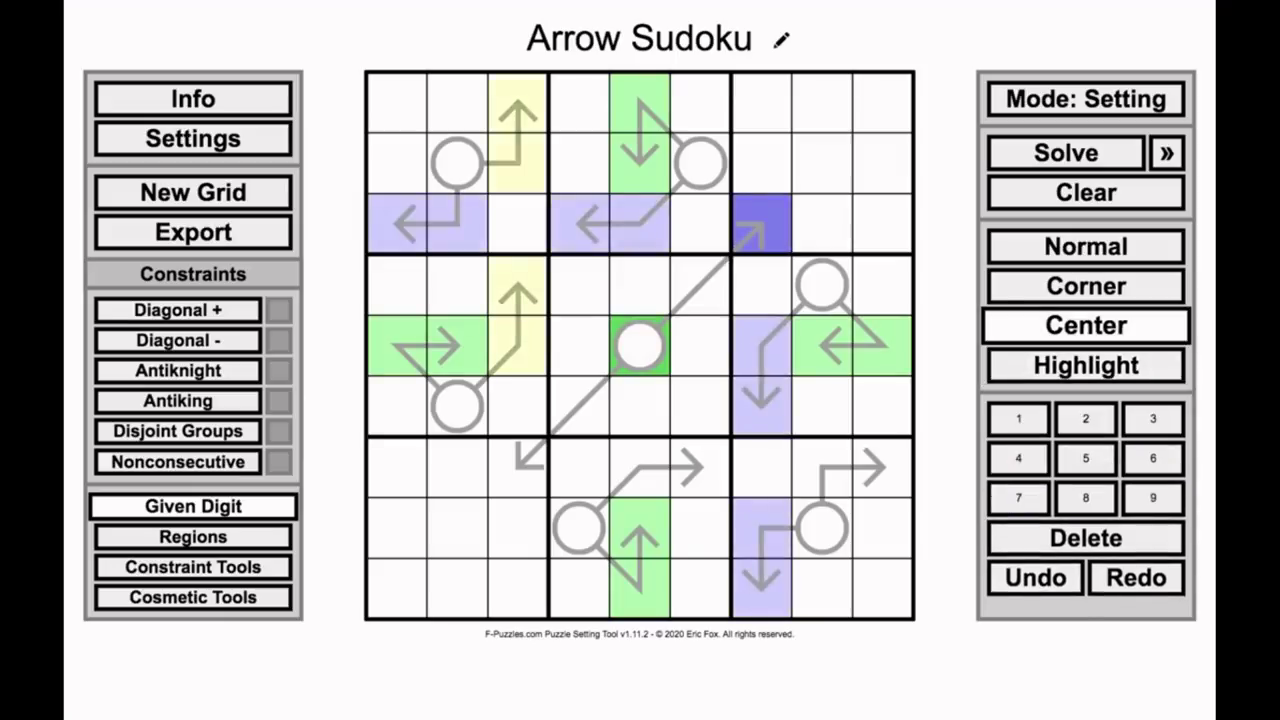
drag(640, 467, 700, 467)
drag(822, 466, 882, 466)
key(v)
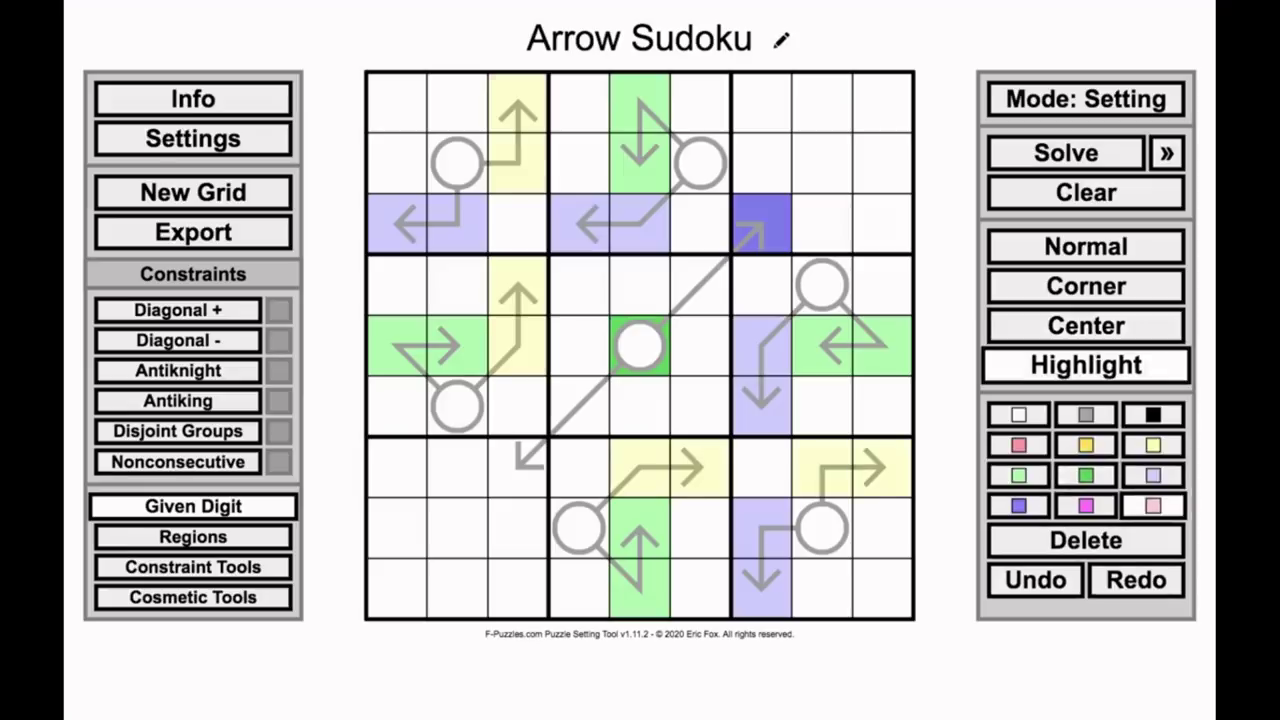
key(5)
click(518, 467)
click(1019, 445)
click(945, 450)
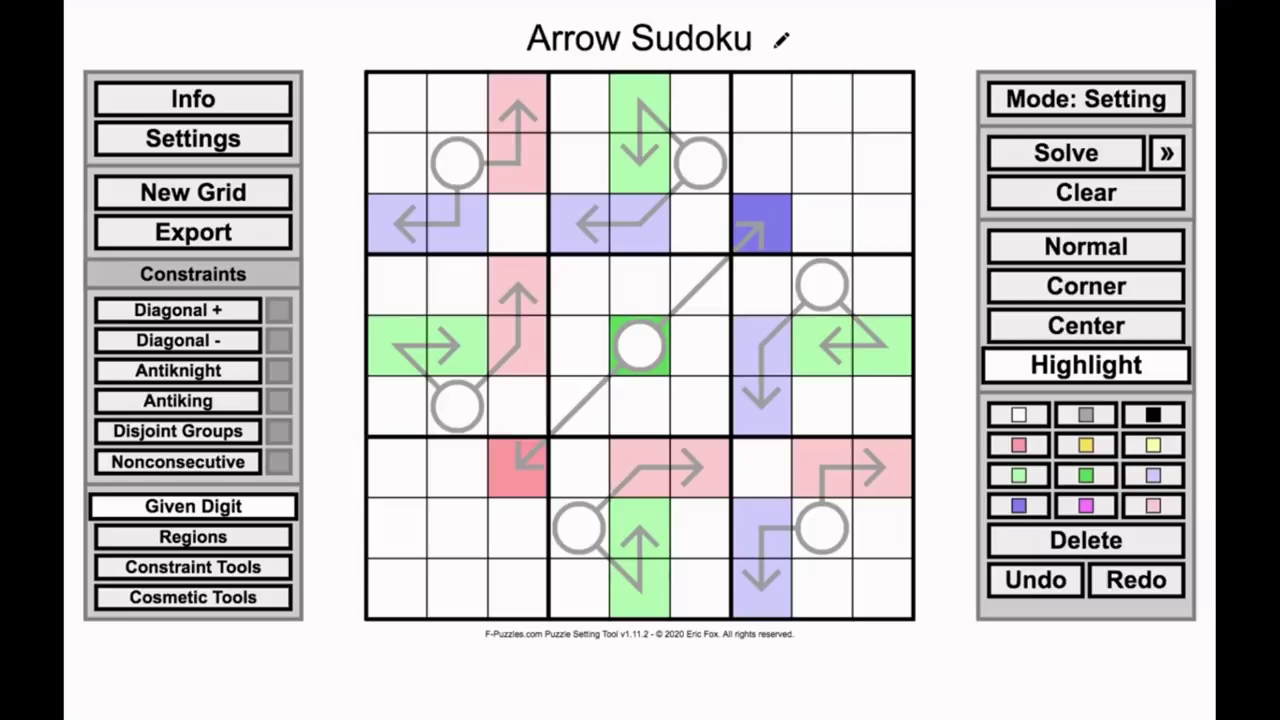
Step: Replace the puzzle with a new blank 9x9 grid
key(c)
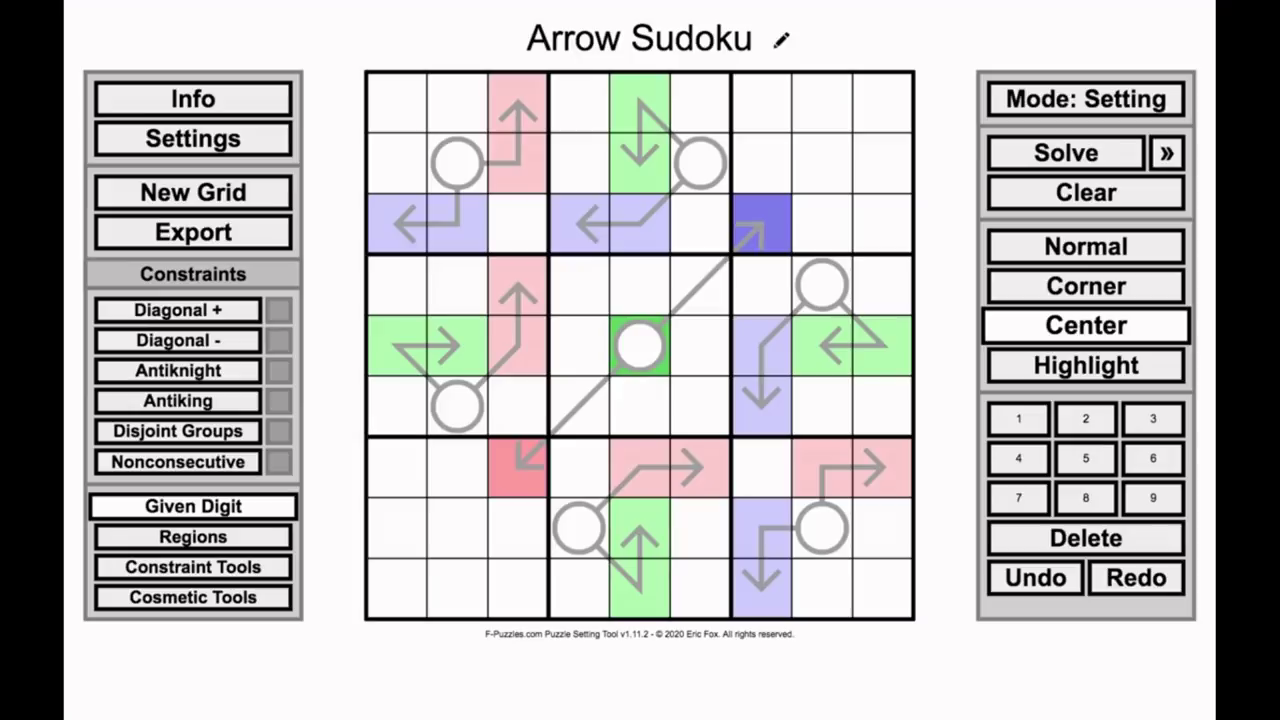
key(z)
click(193, 192)
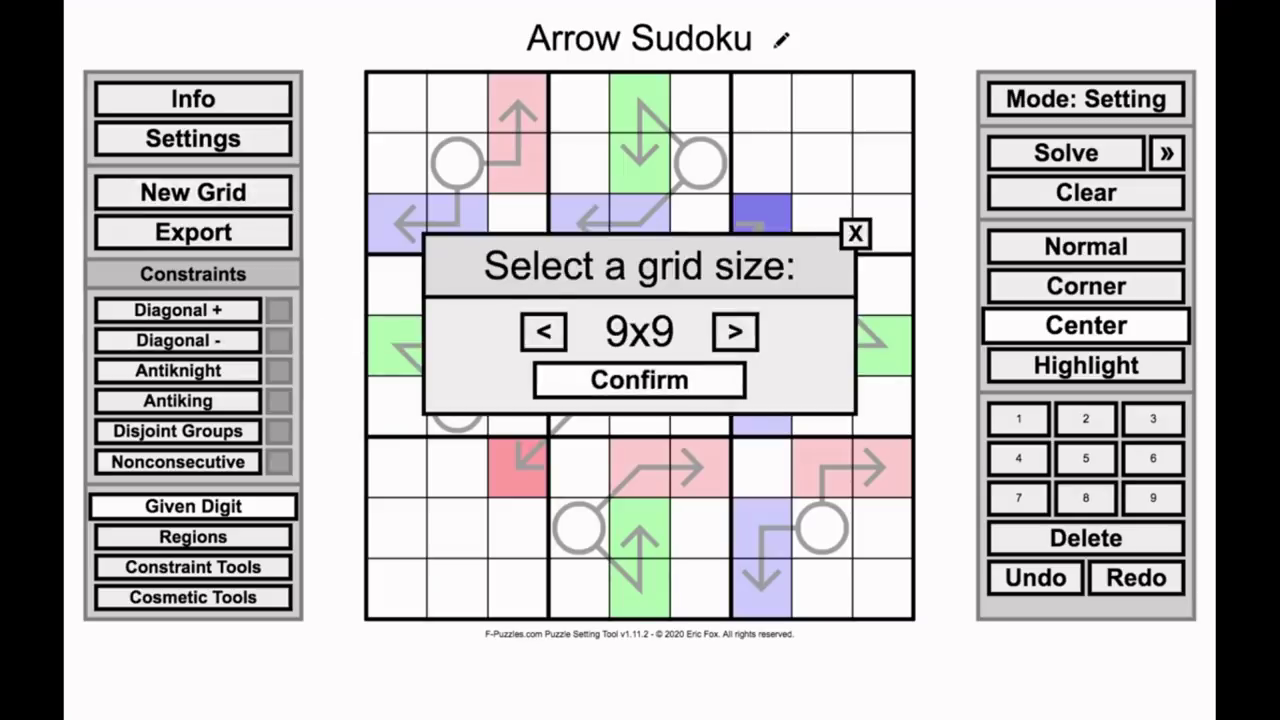
click(640, 380)
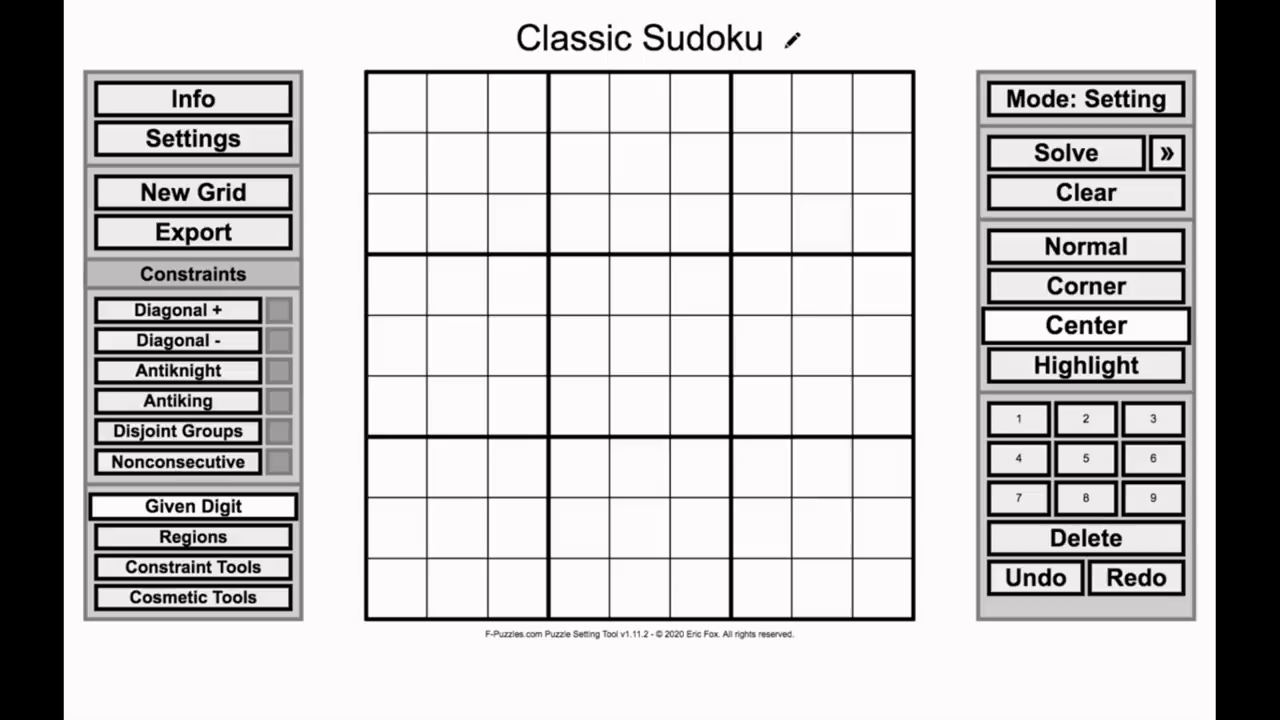
Step: Draw two facing arrows in row 3, one from a circle at r3c1 to r3c4 and one from r3c9 to r3c7
click(193, 567)
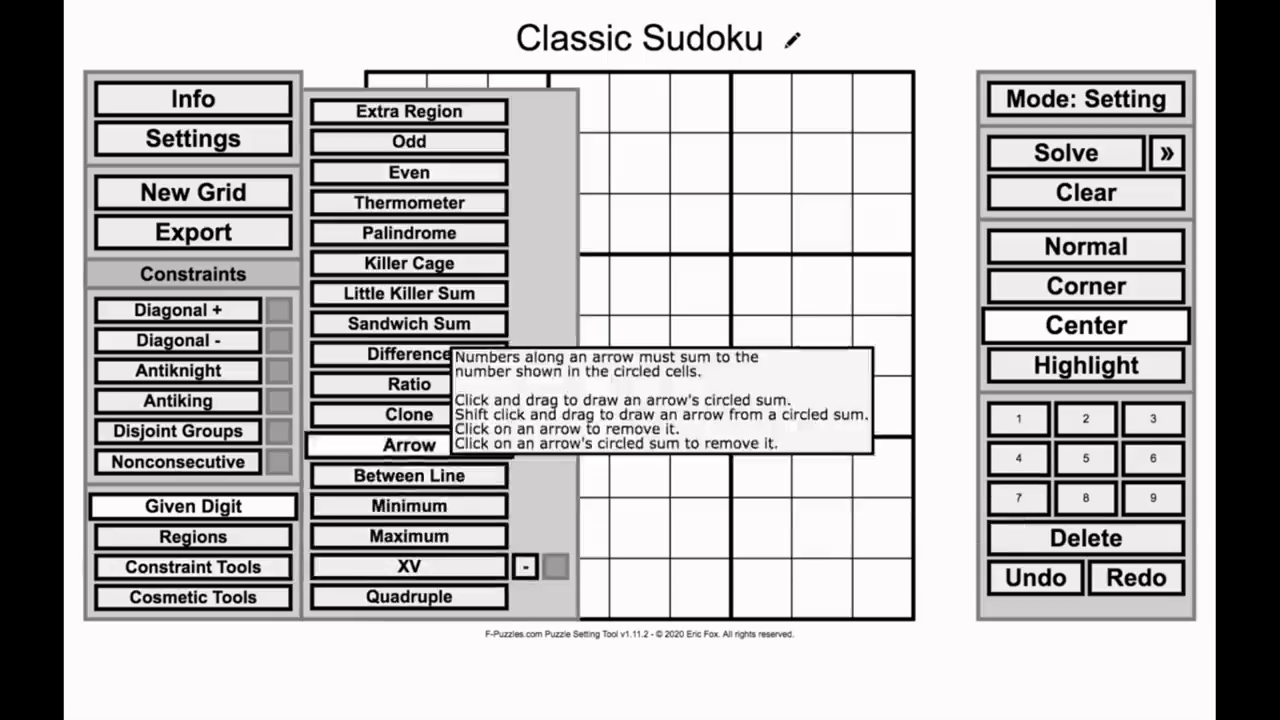
click(409, 446)
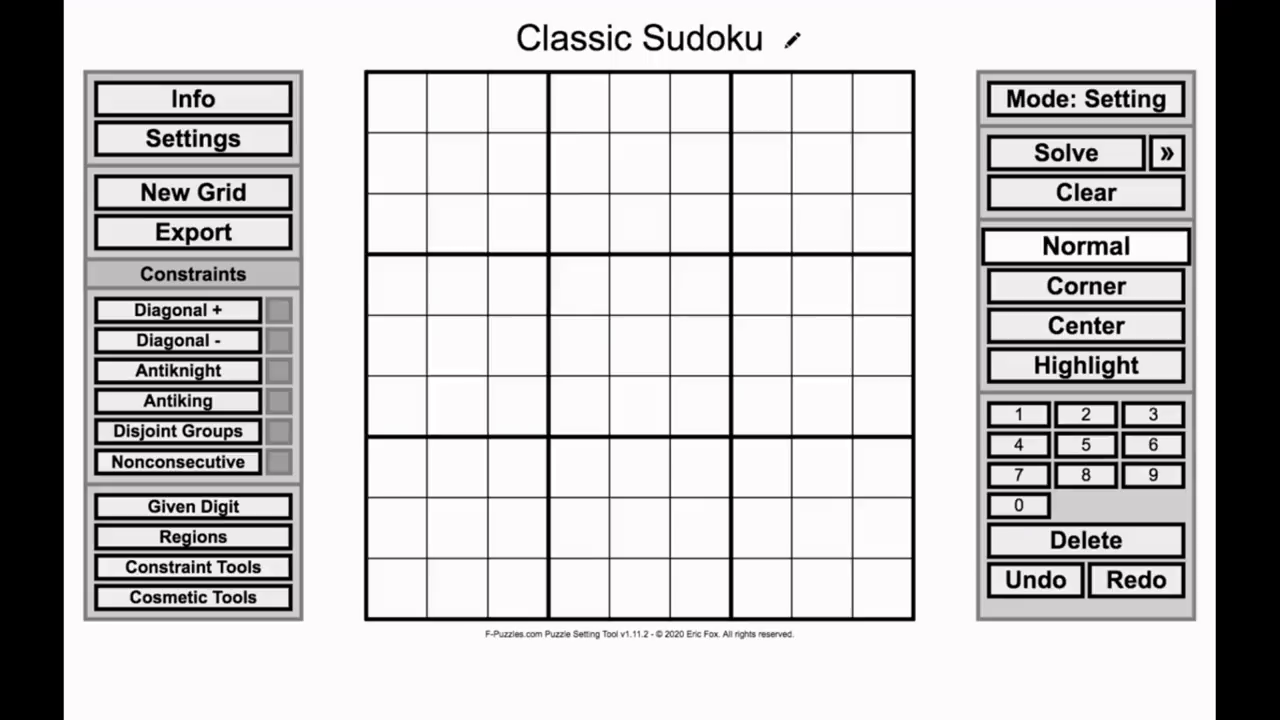
click(518, 224)
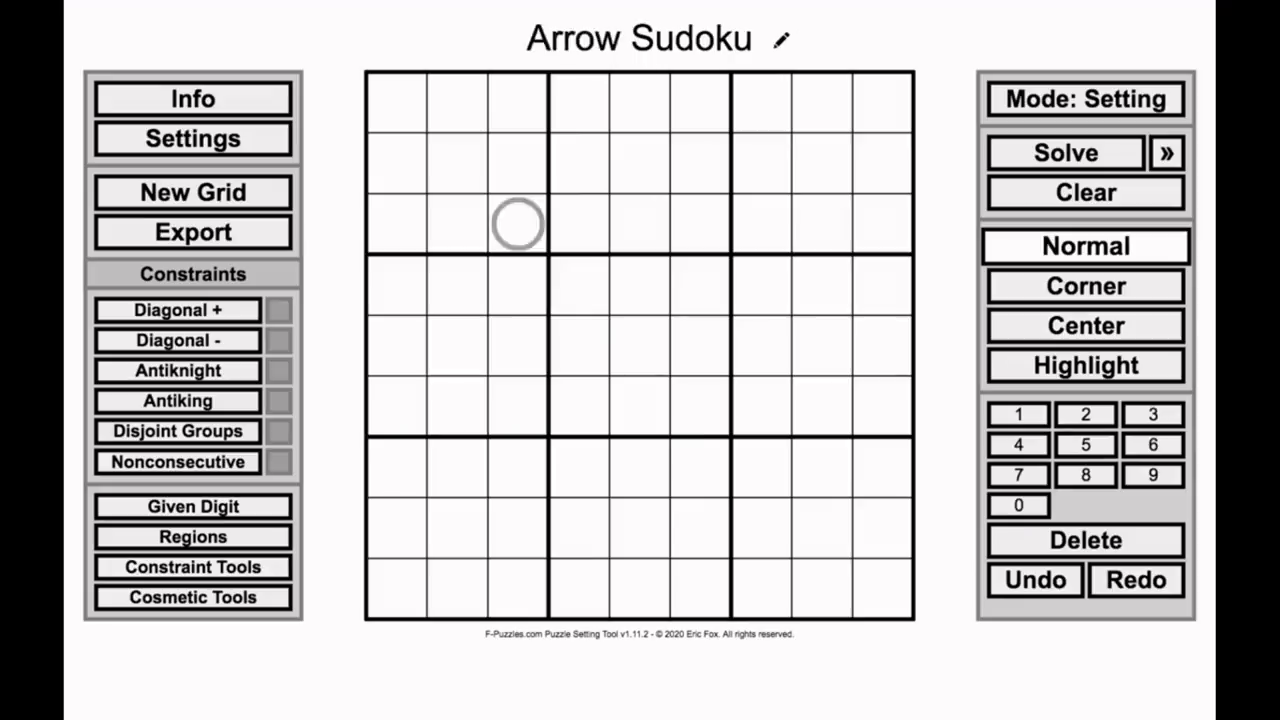
click(518, 224)
drag(397, 224, 579, 224)
mouse_move(882, 224)
mouse_down()
mouse_move(770, 224)
mouse_move(822, 224)
mouse_up()
Step: Highlight the cells along both row 3 arrows light blue and their circle cells r3c1 and r3c9 light green
click(1086, 365)
drag(579, 224, 457, 224)
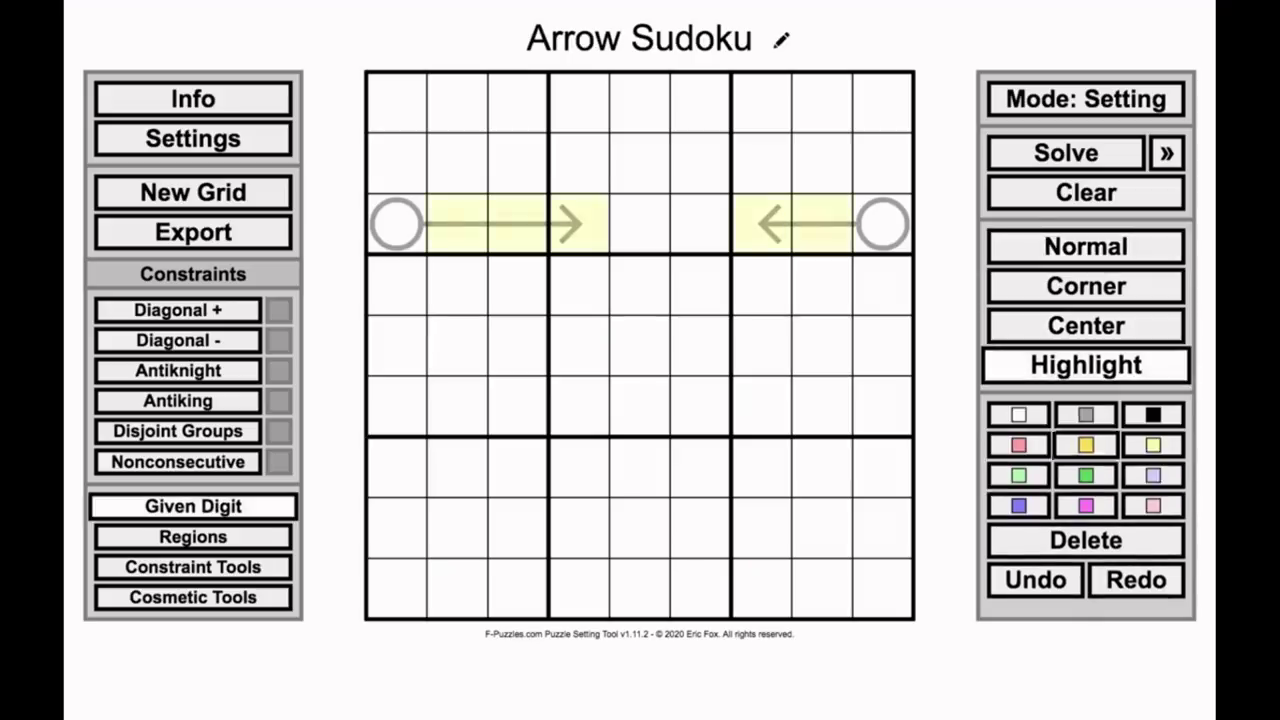
click(1153, 475)
click(945, 450)
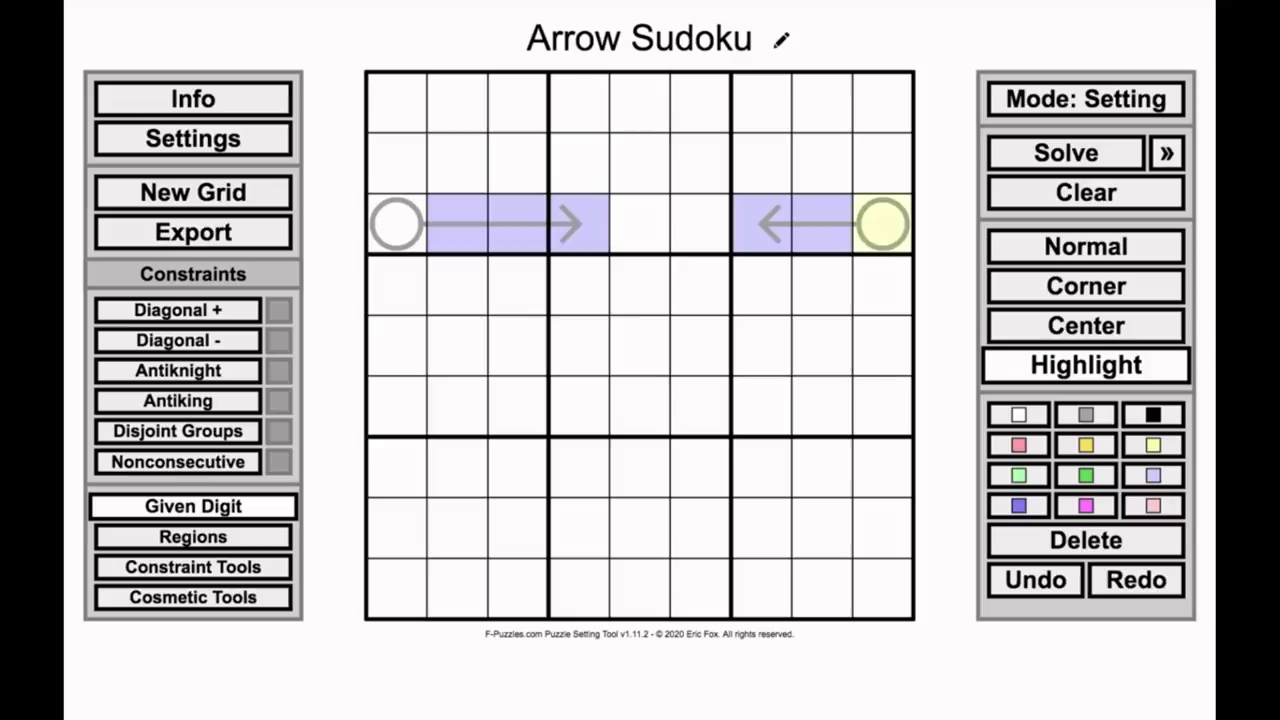
ctrl+click(396, 224)
click(1018, 475)
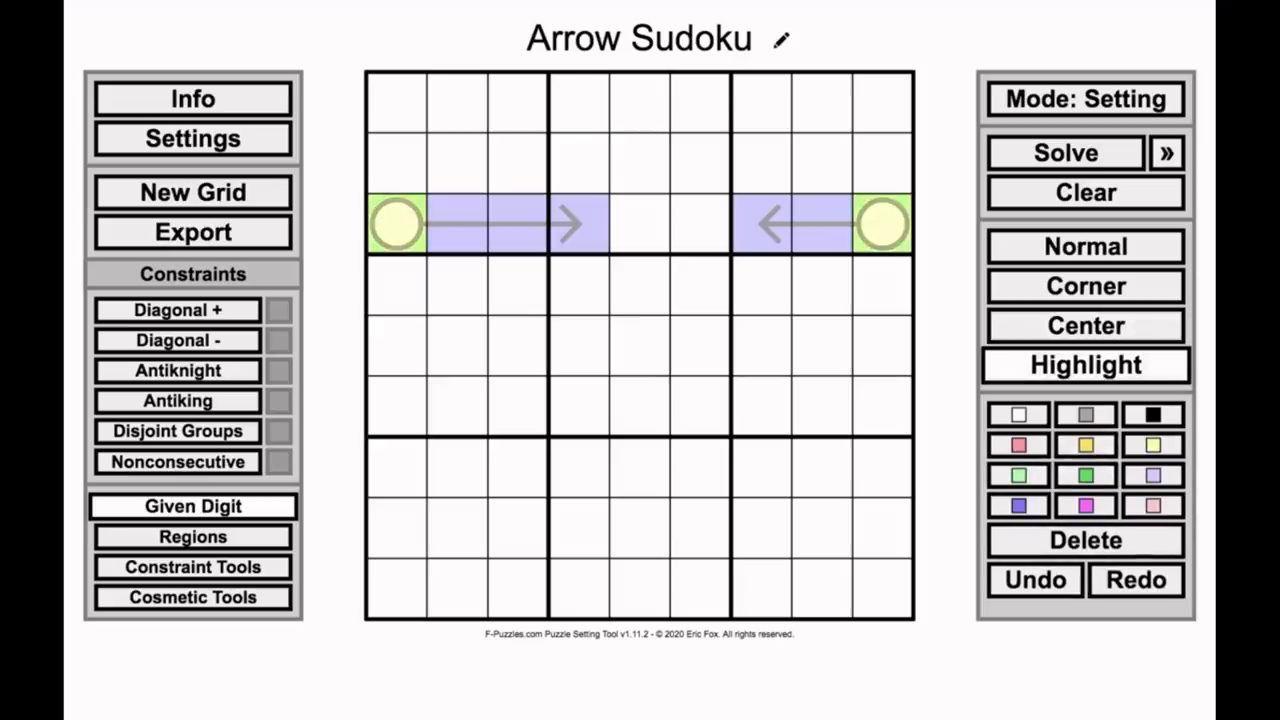
click(945, 450)
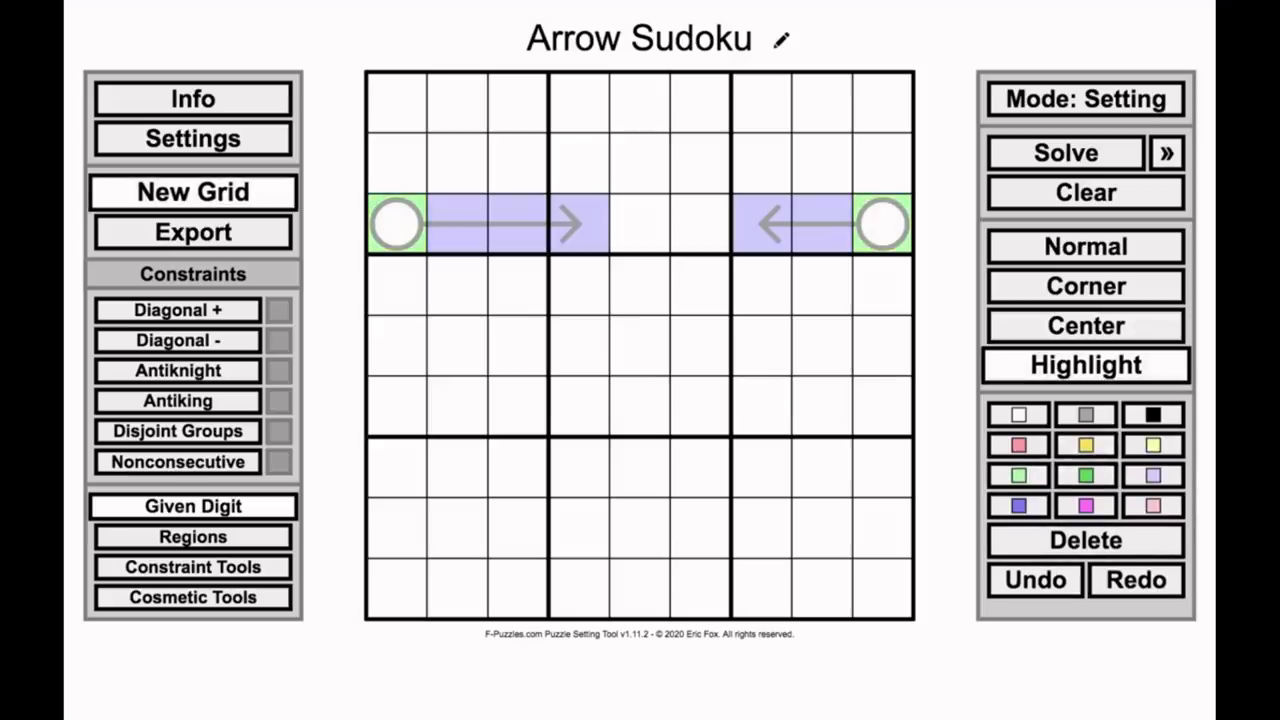
Step: Start a new 9x9 grid and draw arrows from r3c1 through r4-6c2 and from r6c1 through r7-8c2
click(193, 192)
click(640, 380)
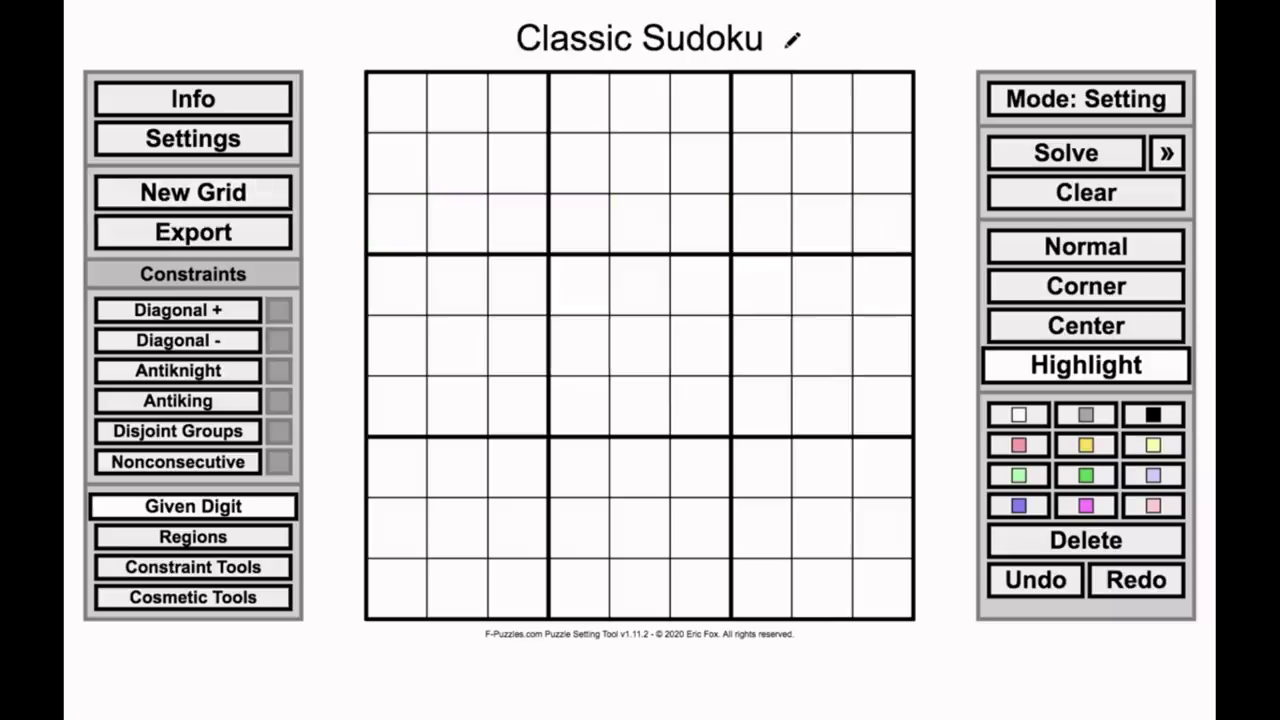
click(193, 567)
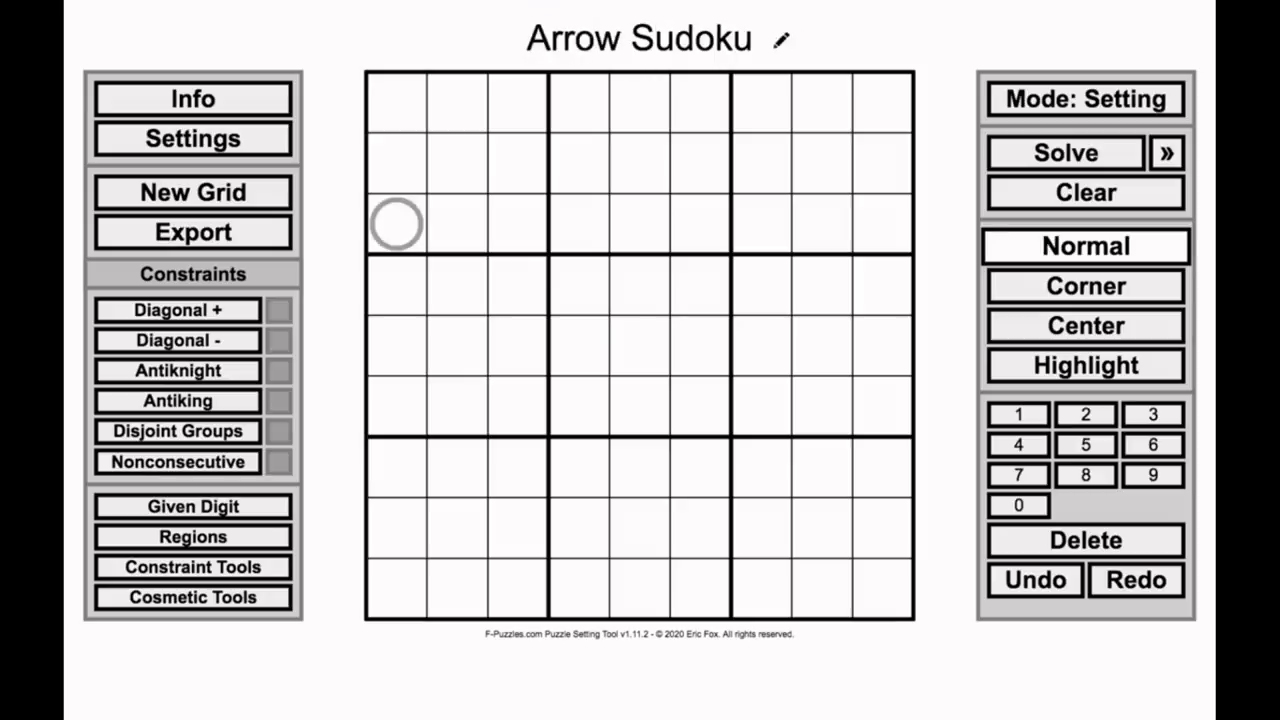
Step: Highlight the upper arrow's circle cell r3c1 and the cell r9c2 red
key(v)
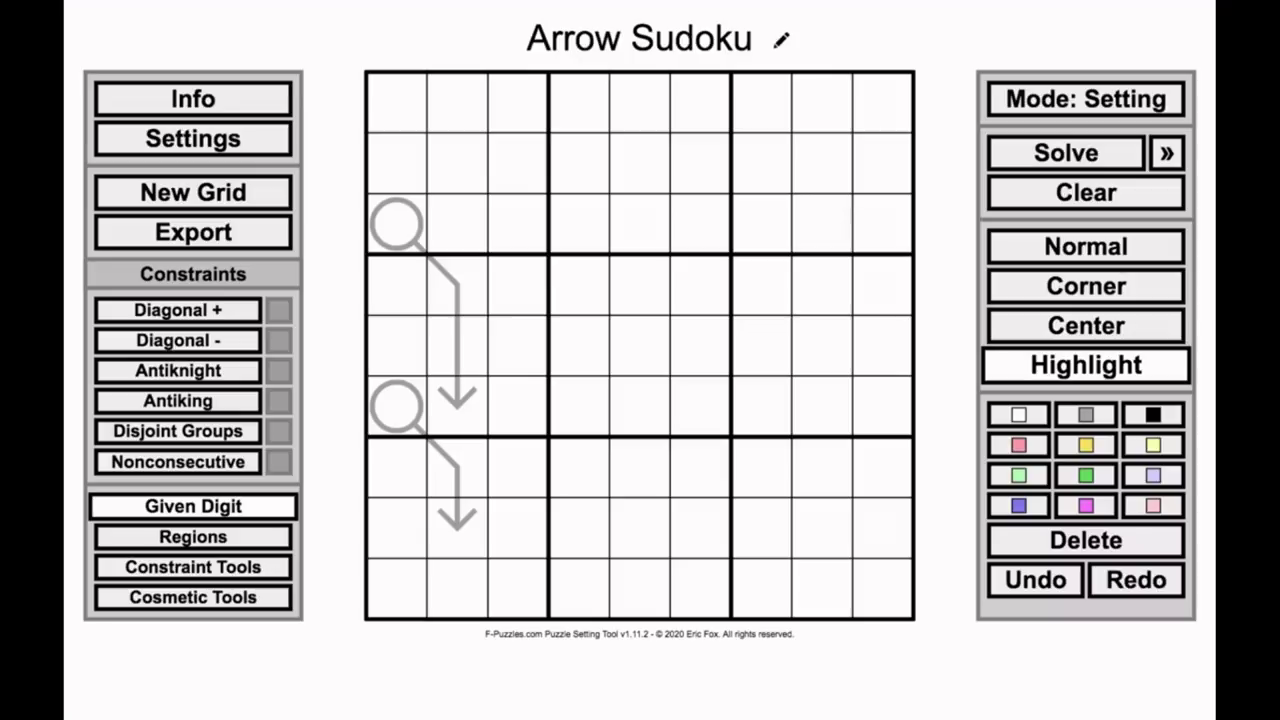
click(397, 224)
ctrl+click(457, 588)
click(1019, 445)
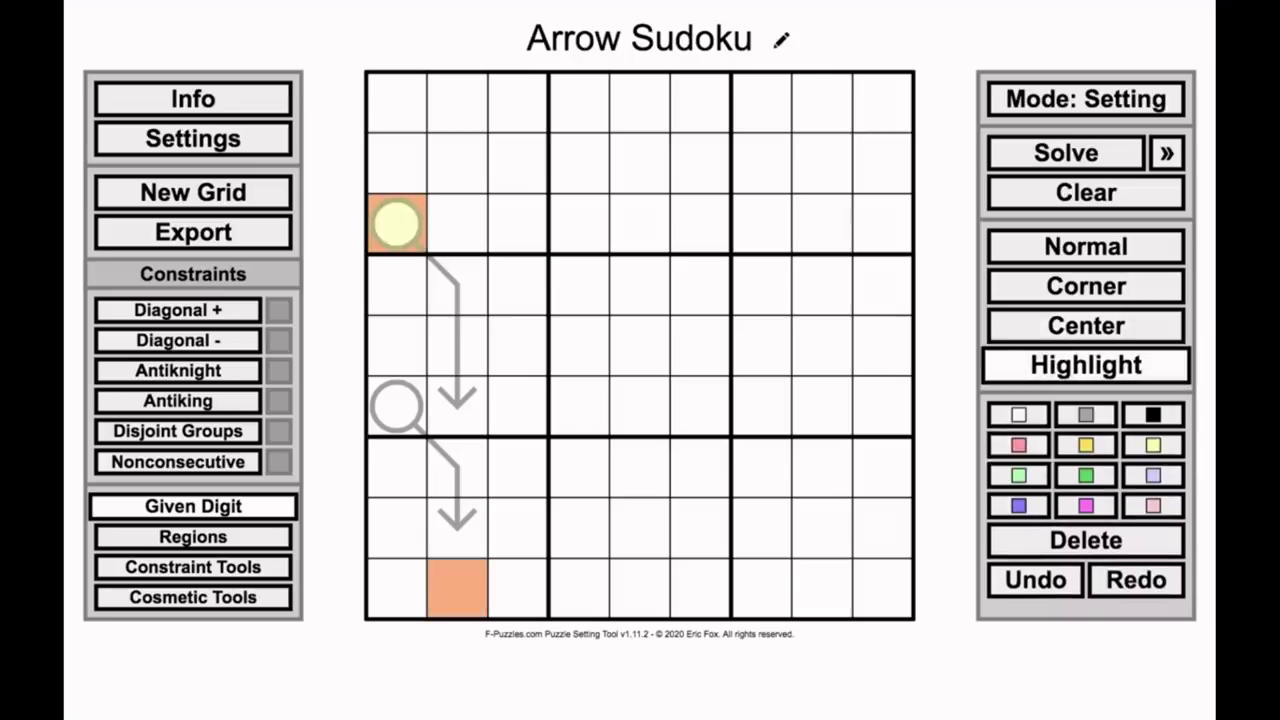
key(Escape)
click(397, 224)
ctrl+click(457, 588)
key(Escape)
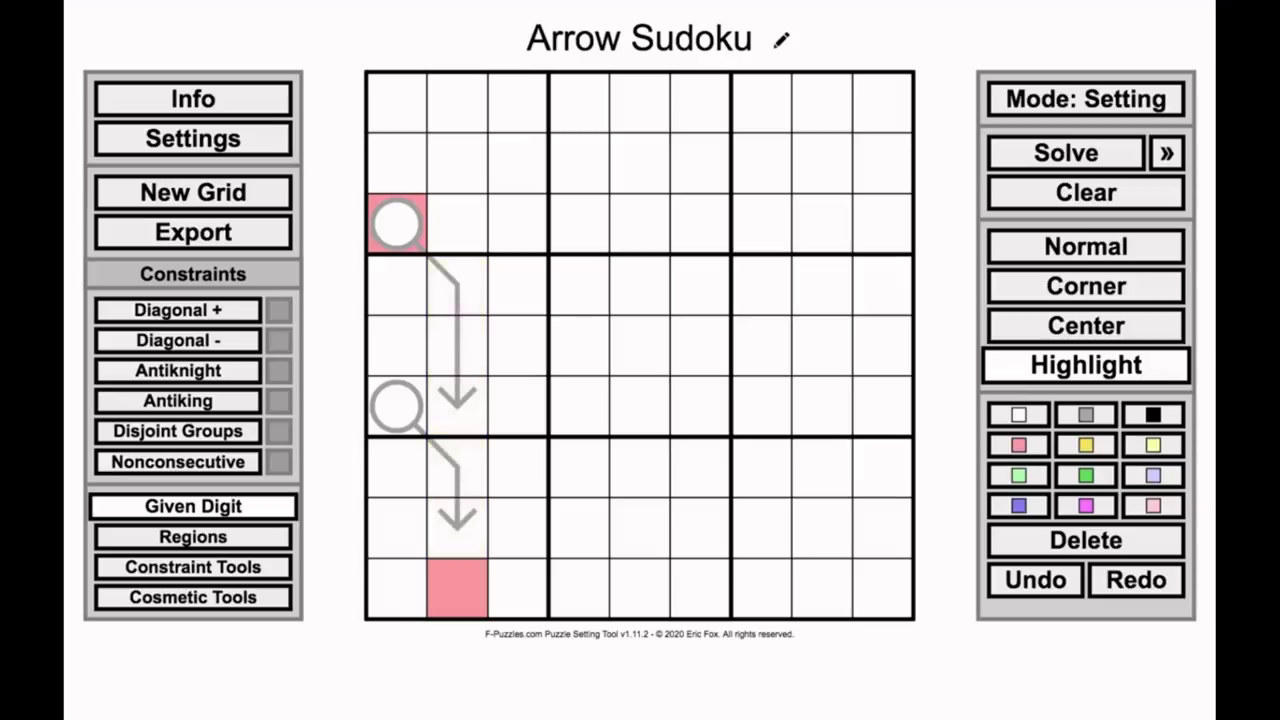
click(397, 223)
ctrl+click(457, 588)
click(397, 224)
Step: Highlight the cells r4c3 to r6c3 light pink
drag(518, 285, 518, 406)
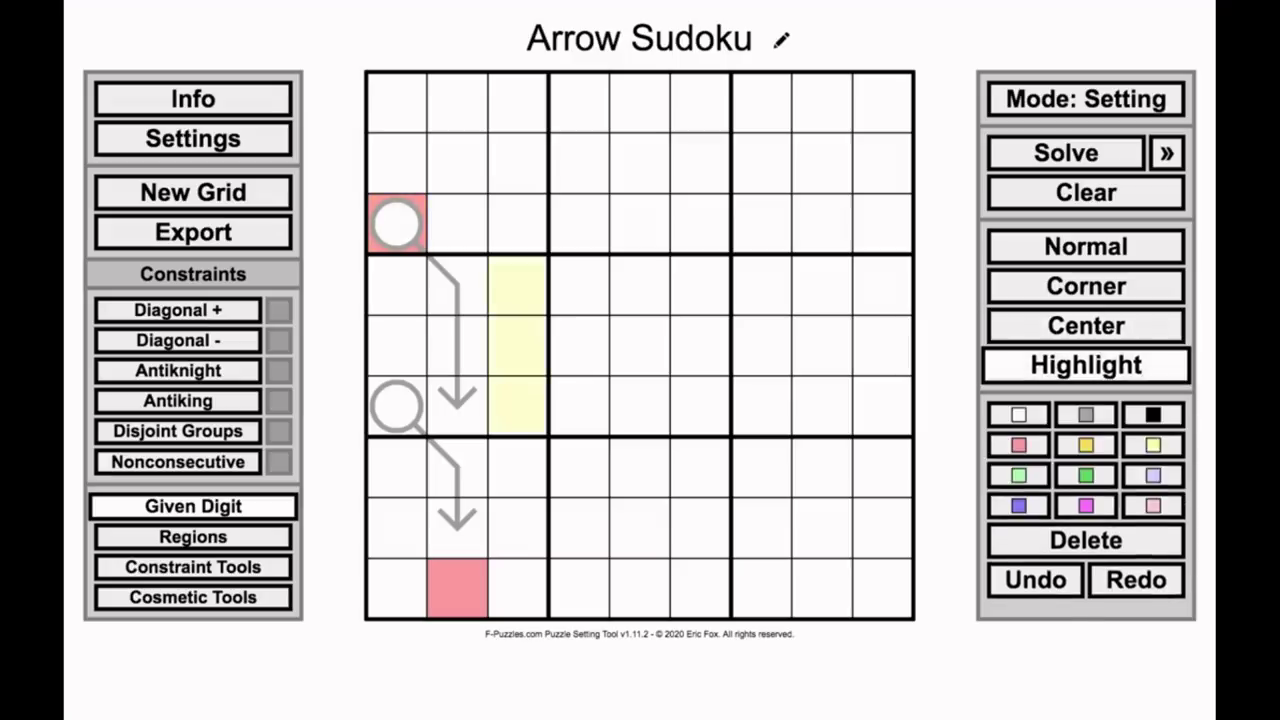
click(1153, 506)
click(946, 430)
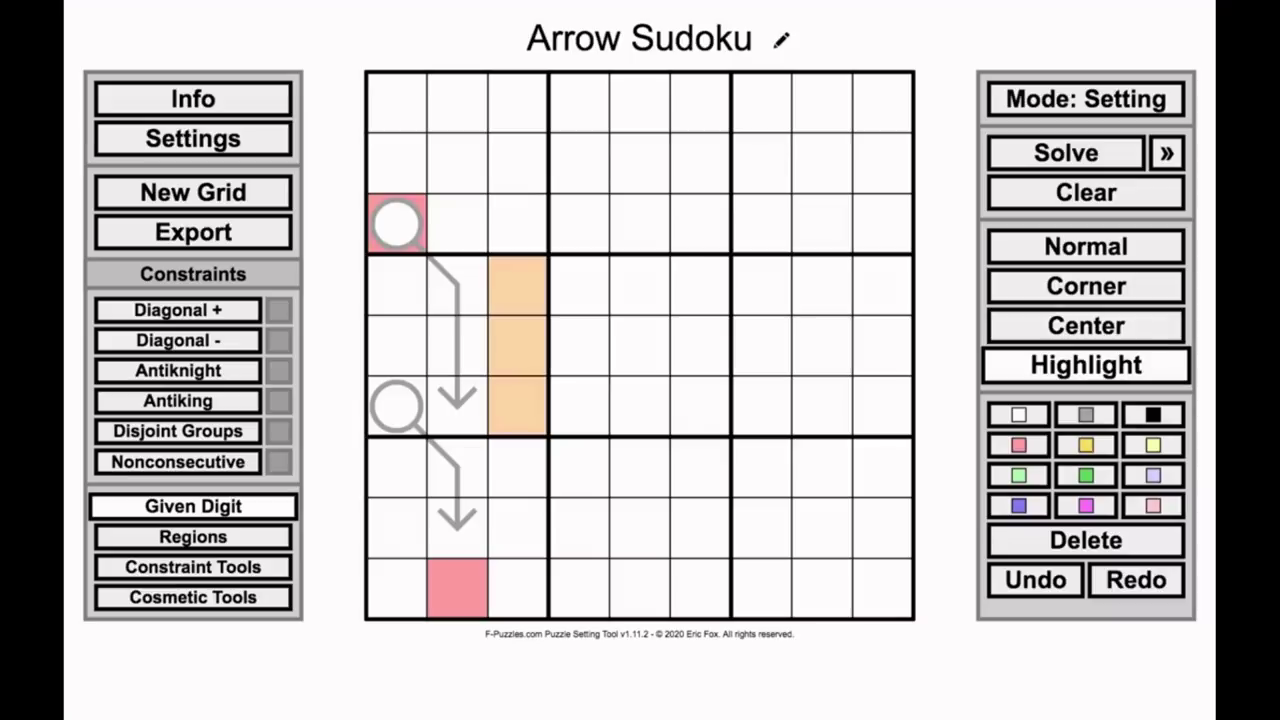
Step: Select the arrow cells in column 2, rows 4 to 9, in groups to compare them, and clear the selection
drag(457, 467, 457, 589)
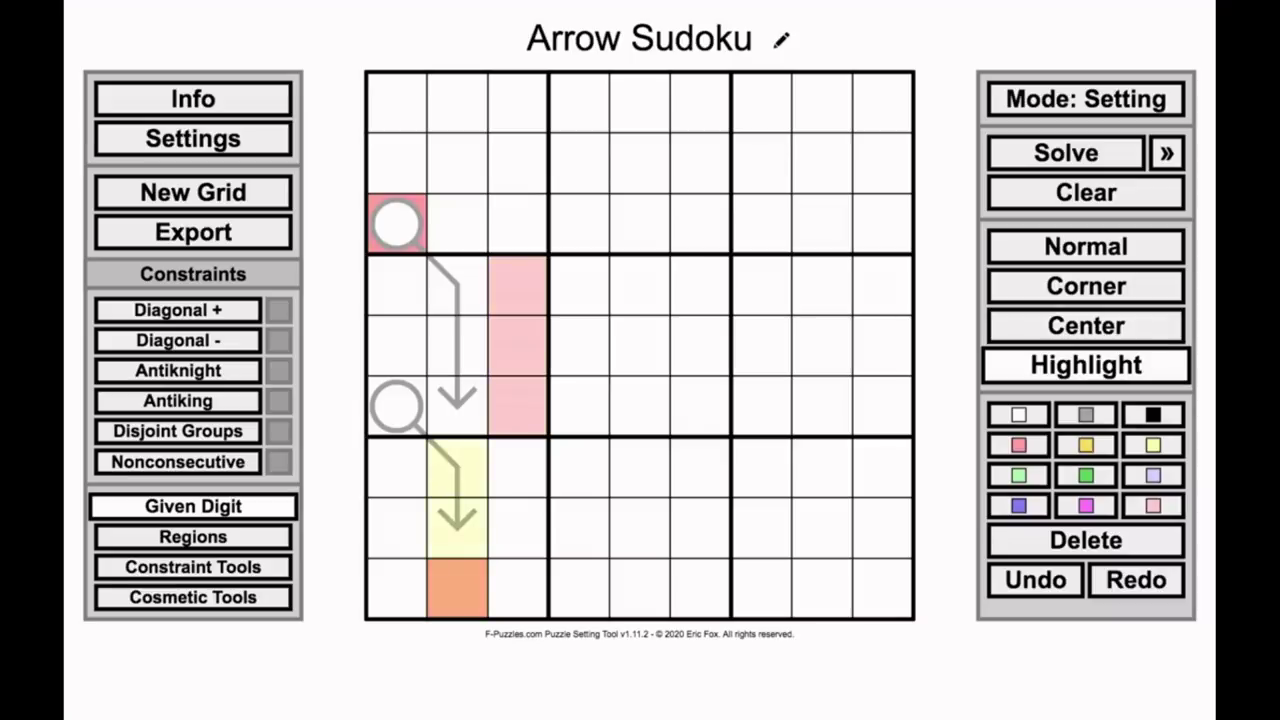
click(946, 420)
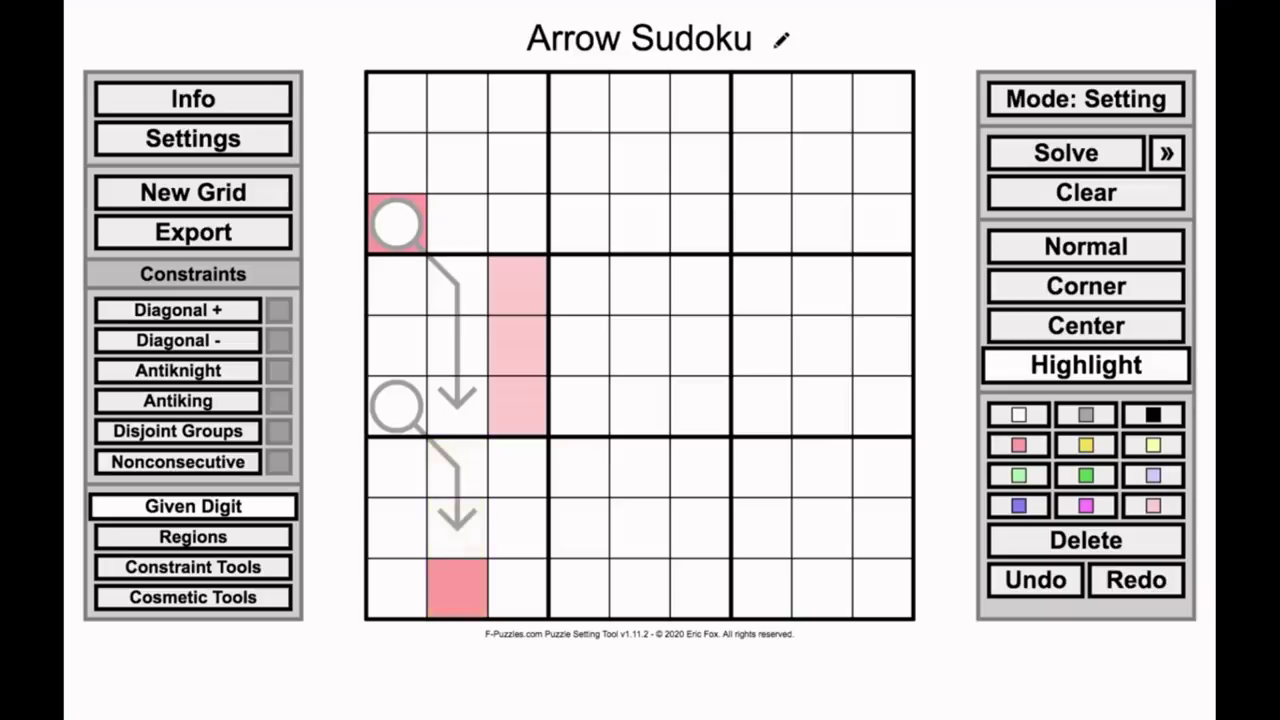
drag(457, 284, 457, 528)
drag(457, 467, 457, 528)
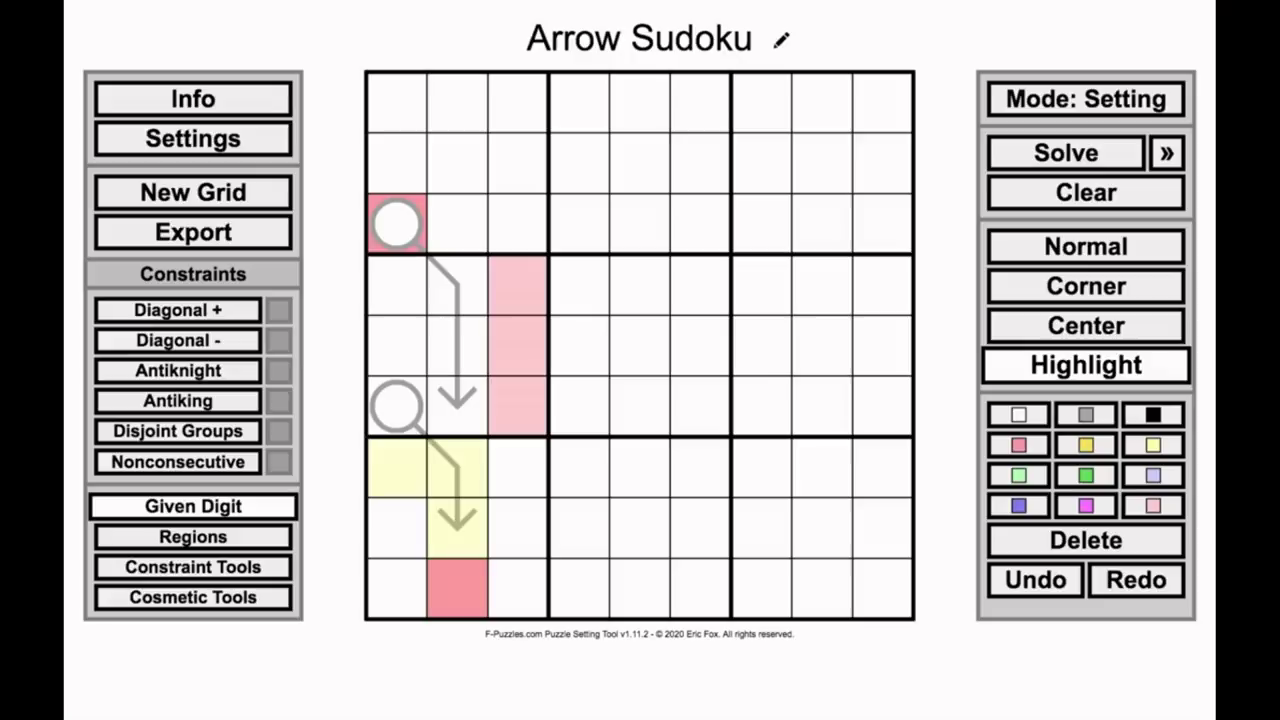
key(Escape)
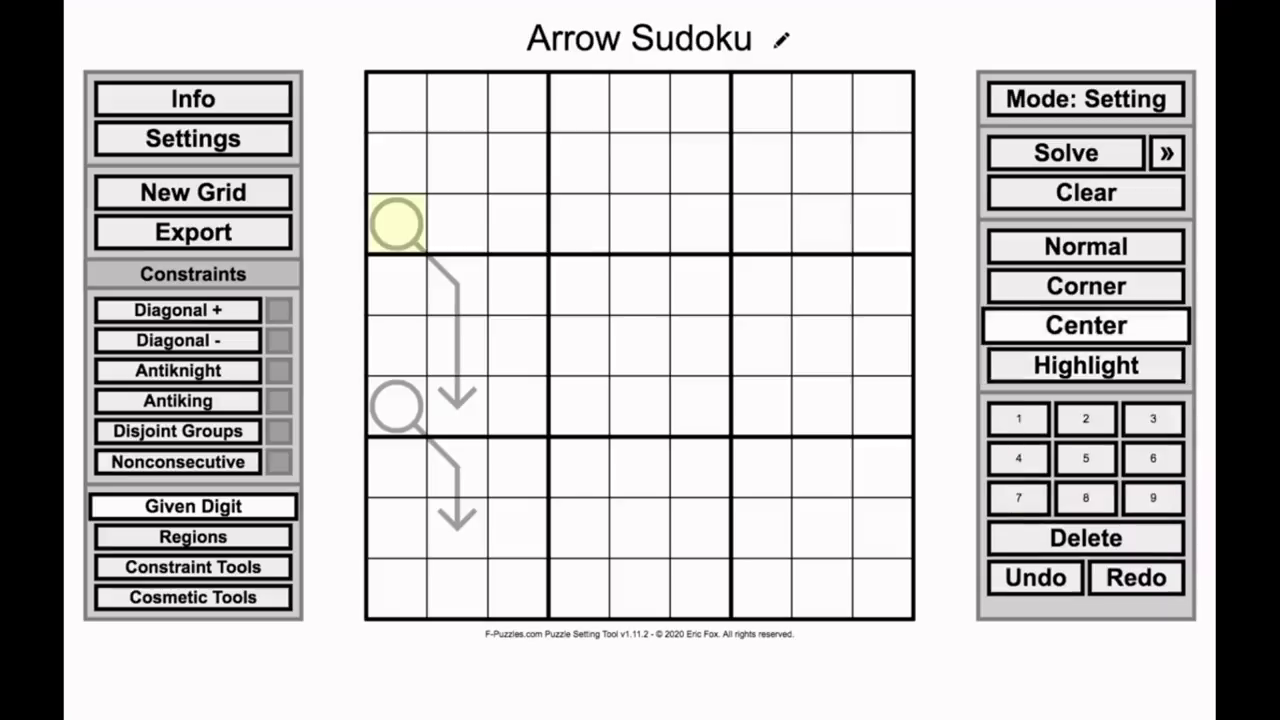
Step: Select r9c2 together with the circle at r3c1 to compare them, and clear the selection
ctrl+click(457, 588)
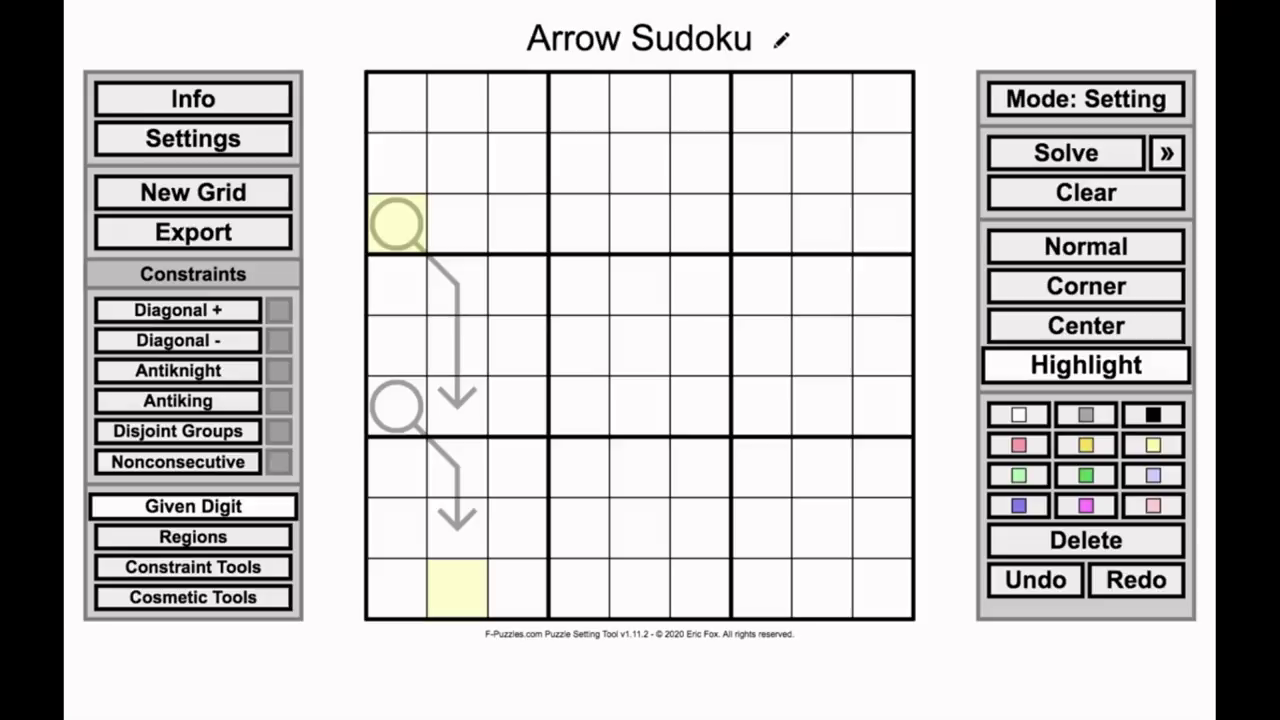
ctrl+click(457, 588)
key(Escape)
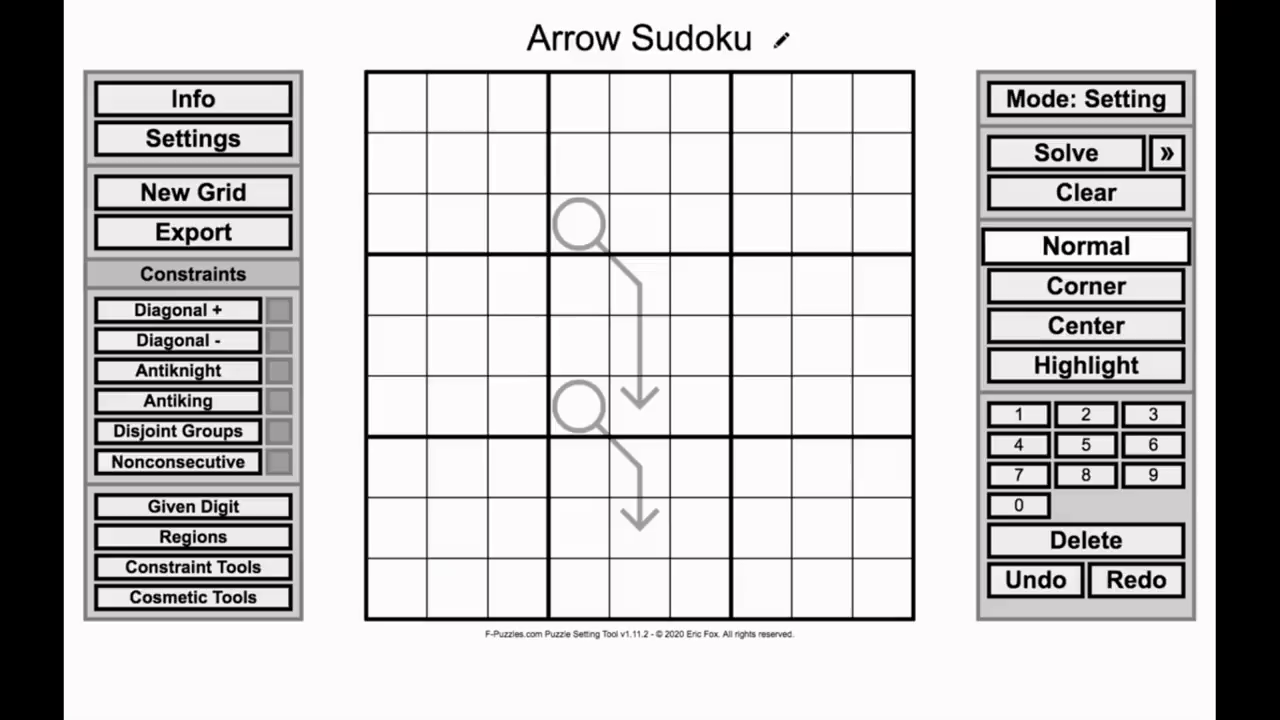
Step: Redo the edits that give the arrows from r9c4 to r7c5 and from r7c6 to r5c6
key(ctrl+y)
key(ctrl+y)
key(ctrl+y)
key(ctrl+y)
key(ctrl+y)
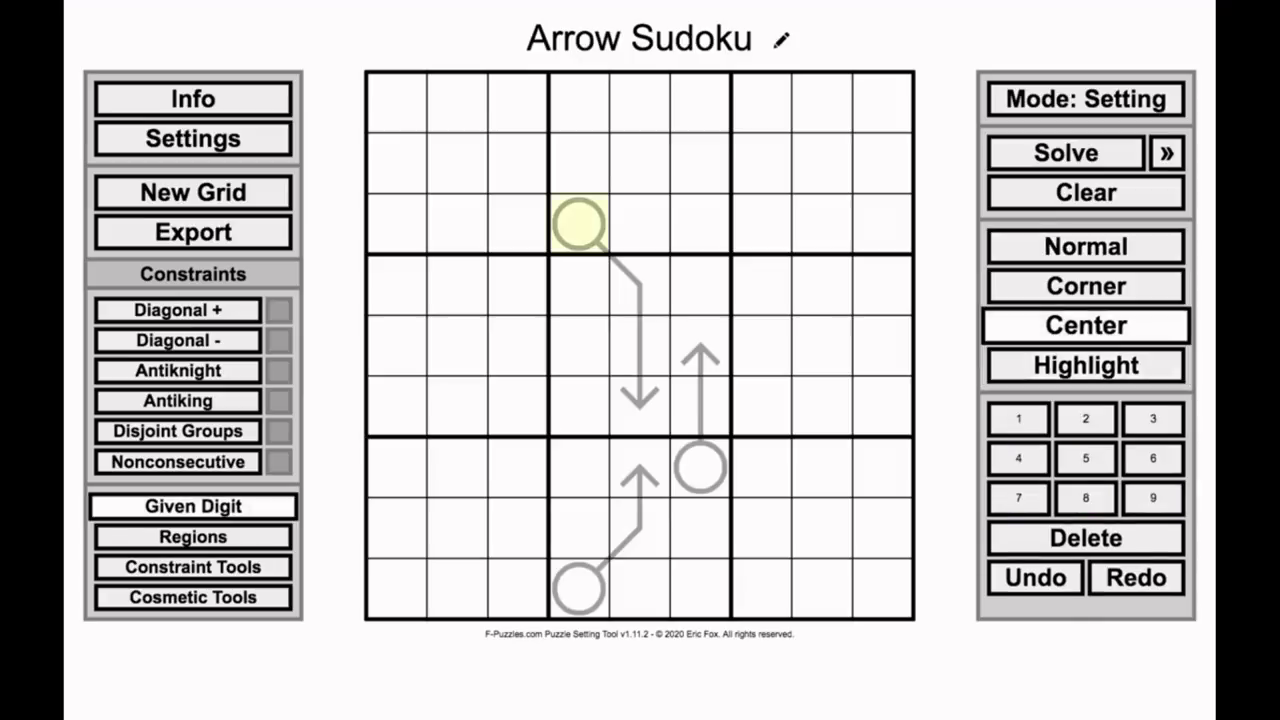
Step: Highlight the circle cell r3c4 and the cells r4c6 and r9c5 light pink
ctrl+click(700, 285)
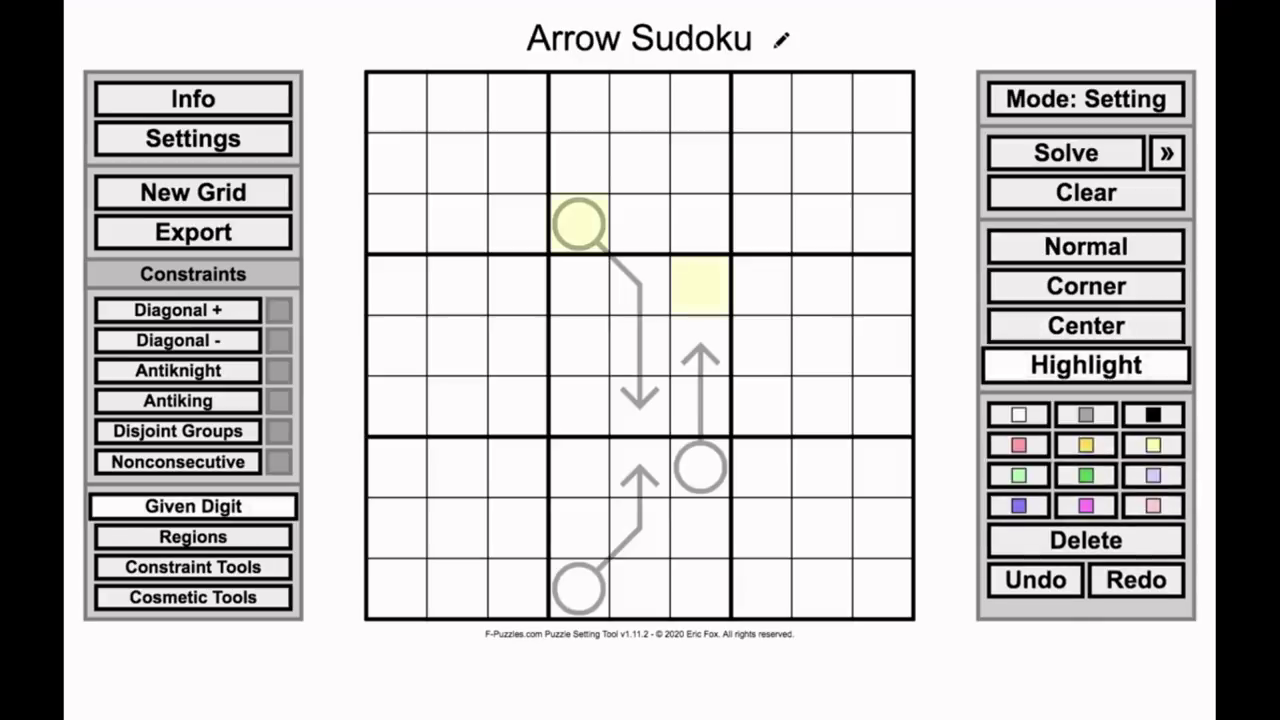
click(1153, 506)
click(945, 440)
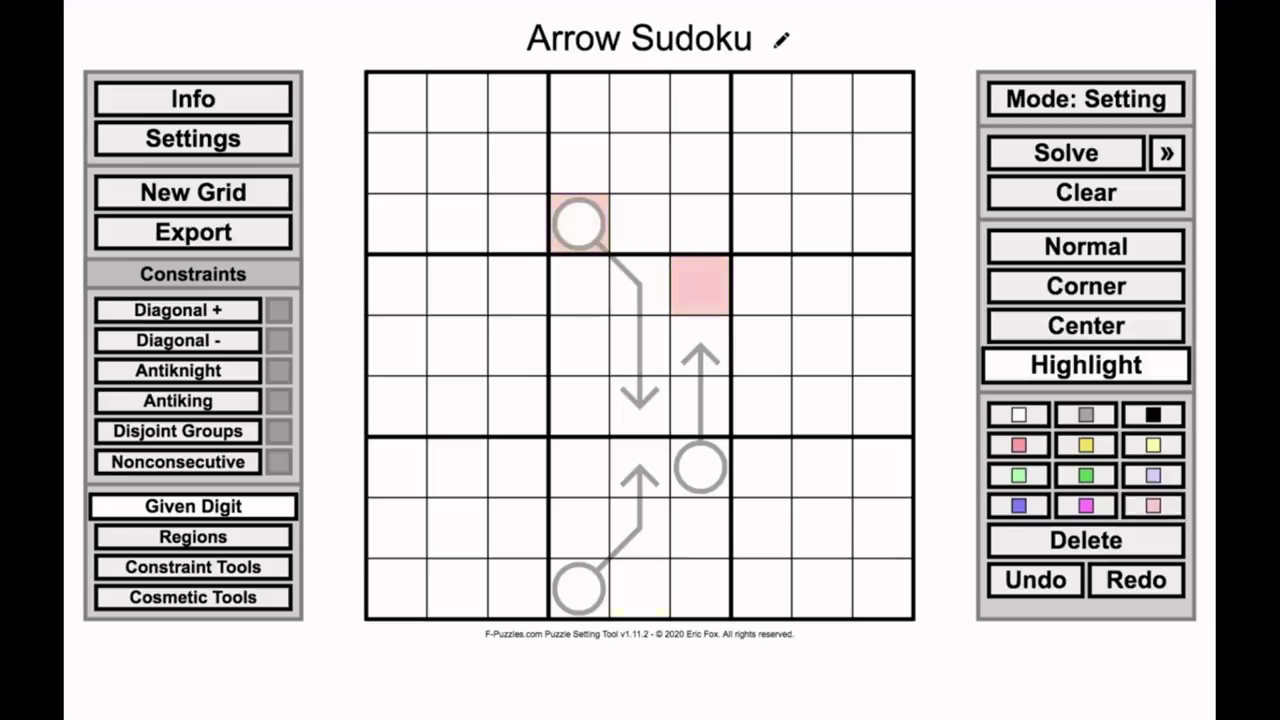
click(640, 589)
click(1153, 506)
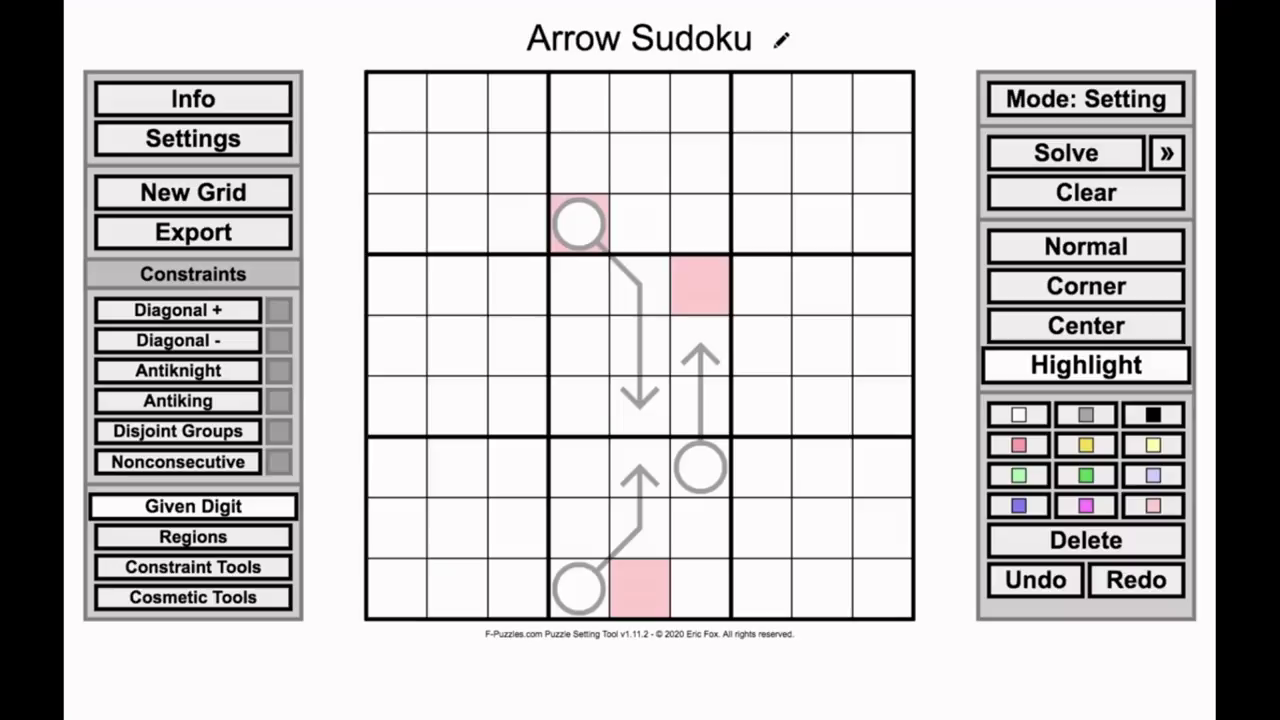
Step: Highlight the remaining cells of columns 4 to 6 and of rows 3, 4 and 9 light green, leaving out the pink cells
mouse_move(883, 285)
mouse_down()
mouse_move(579, 285)
mouse_move(700, 406)
mouse_up()
mouse_move(579, 528)
mouse_down()
mouse_move(579, 589)
mouse_move(700, 589)
mouse_up()
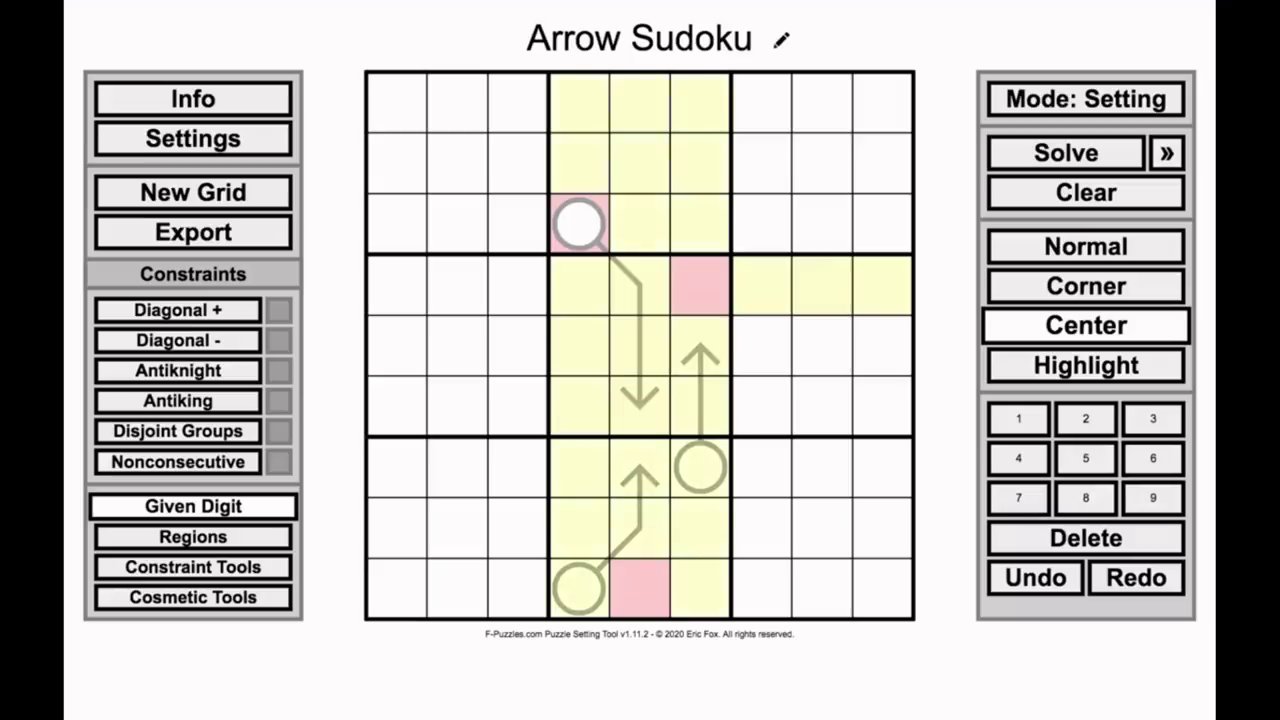
drag(700, 590, 882, 590)
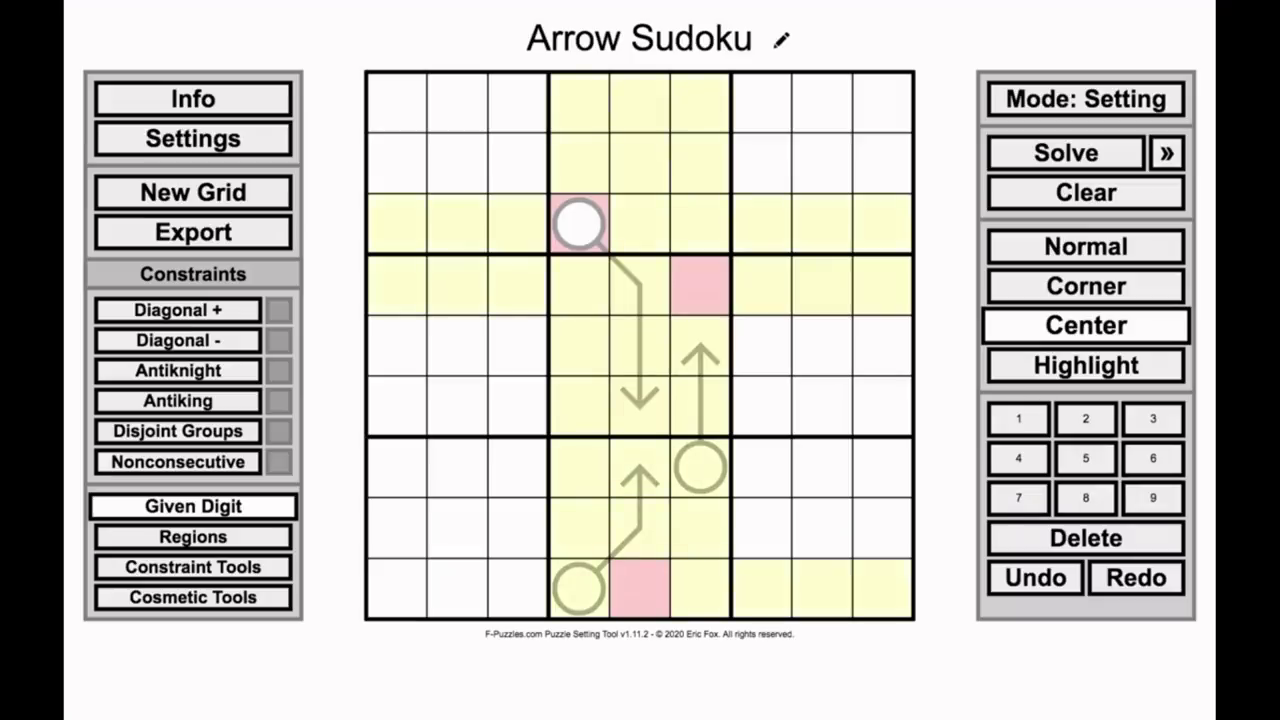
click(1019, 475)
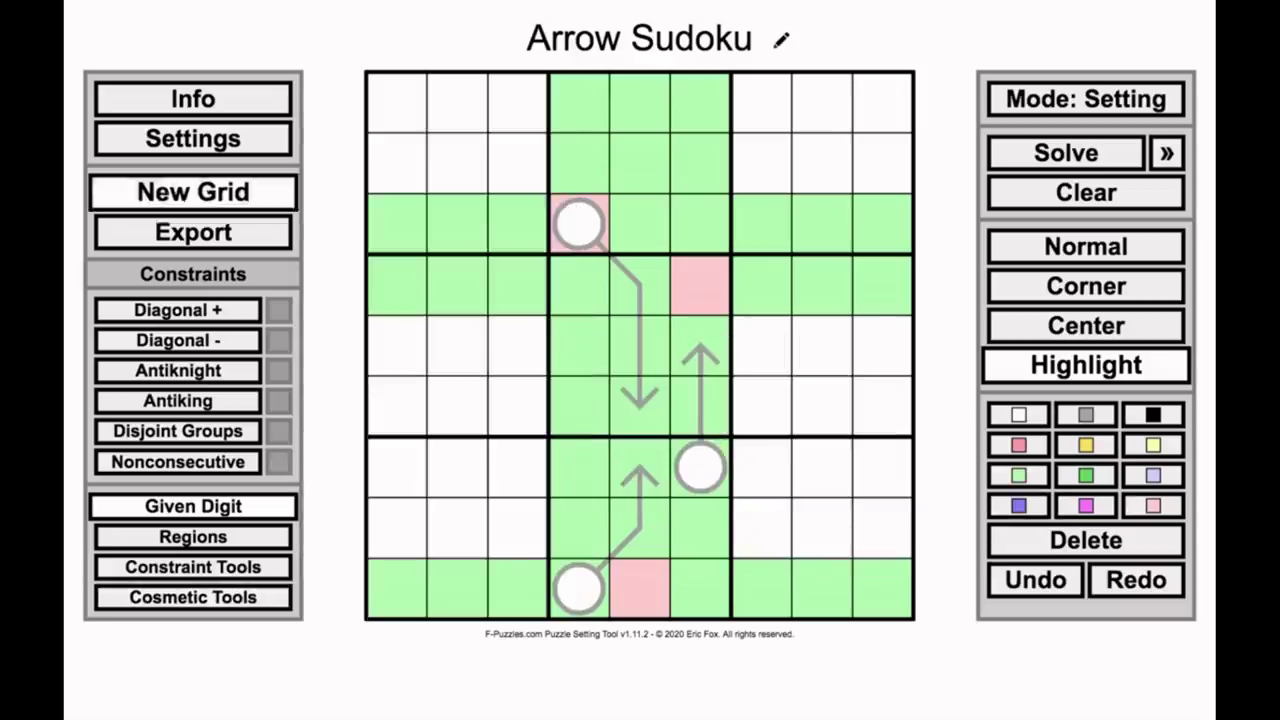
Step: Reset the highlighting of the whole grid to white
key(ctrl+a)
click(1018, 415)
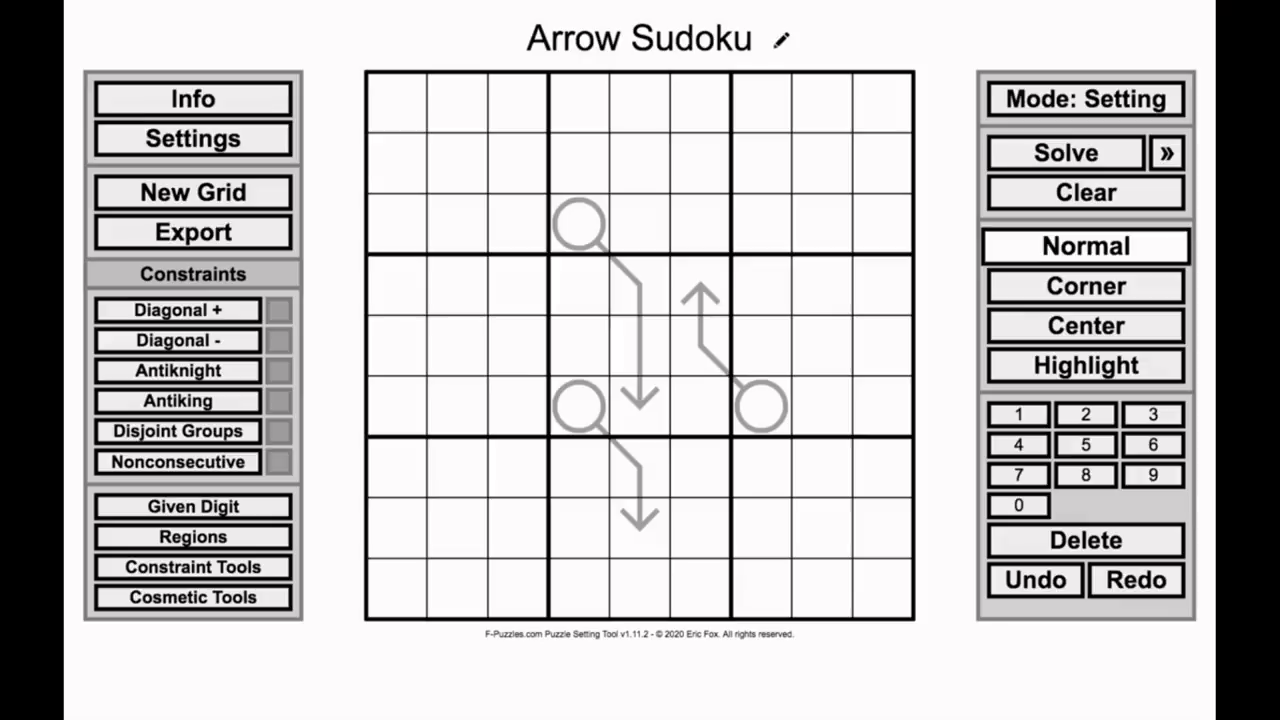
Step: Select the circles r6c4 and r6c7 together with r6c6 to compare them
key(v)
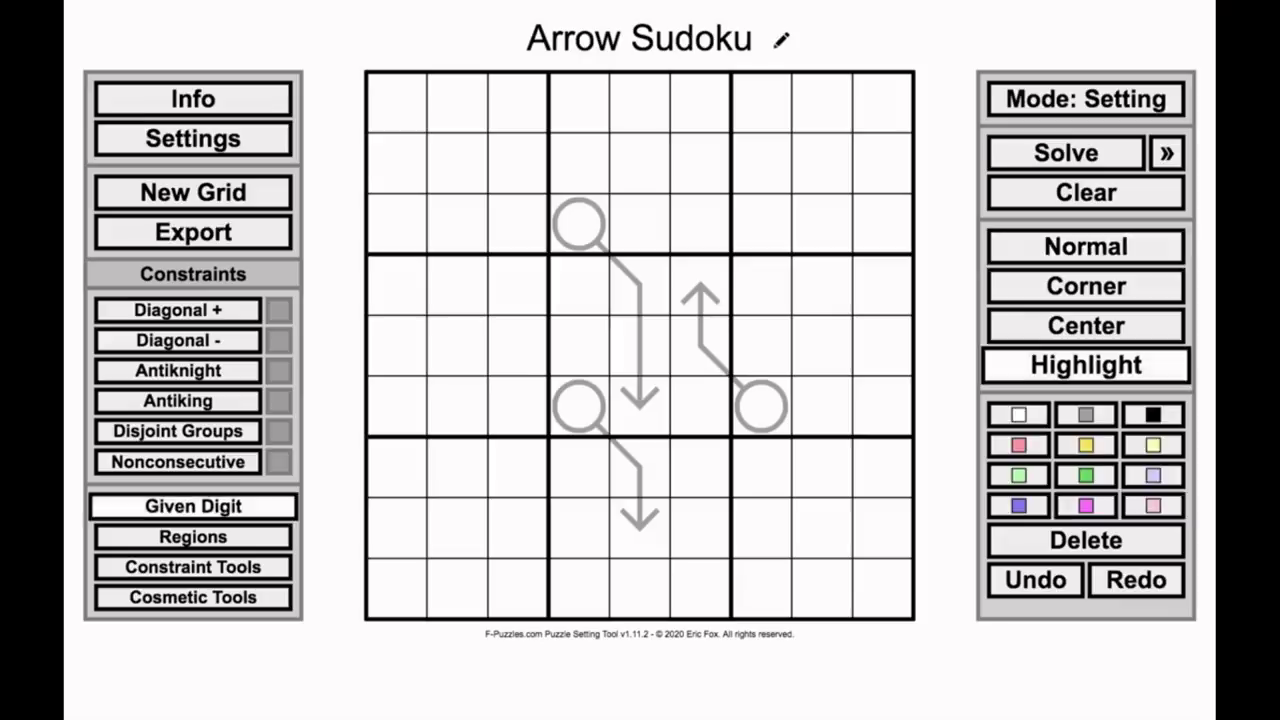
ctrl+click(579, 406)
ctrl+click(761, 406)
ctrl+click(701, 406)
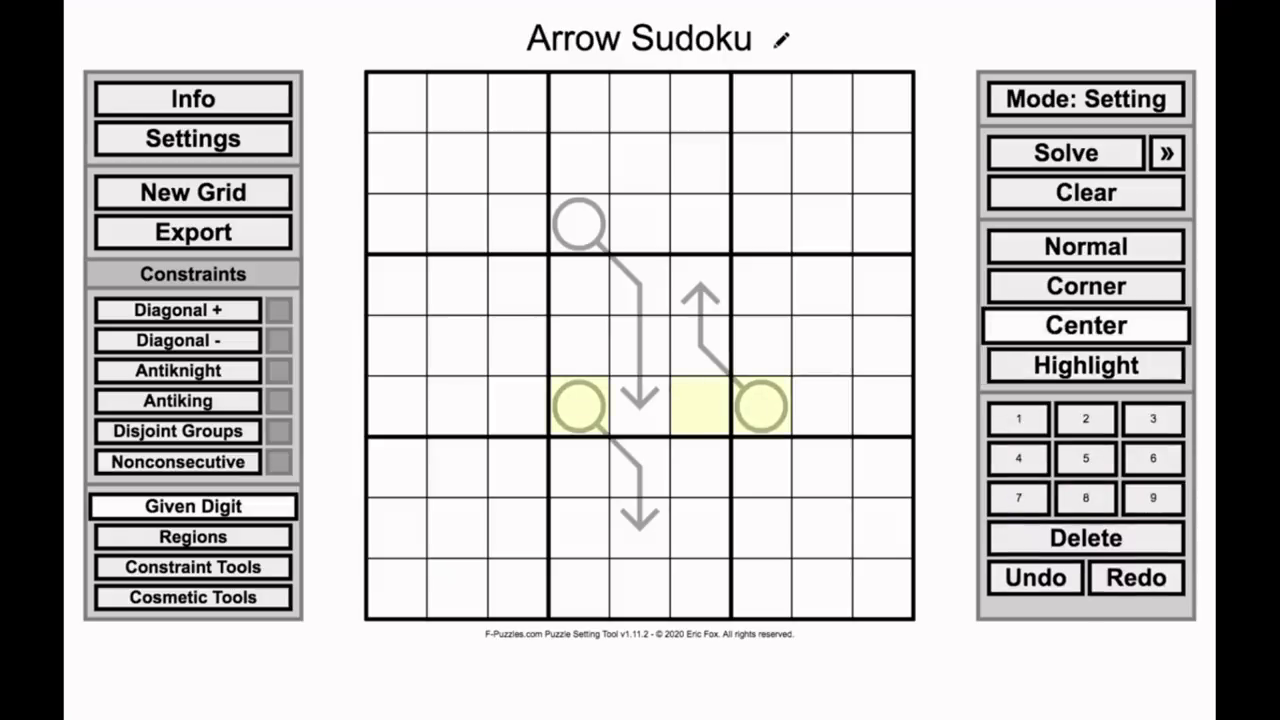
key(v)
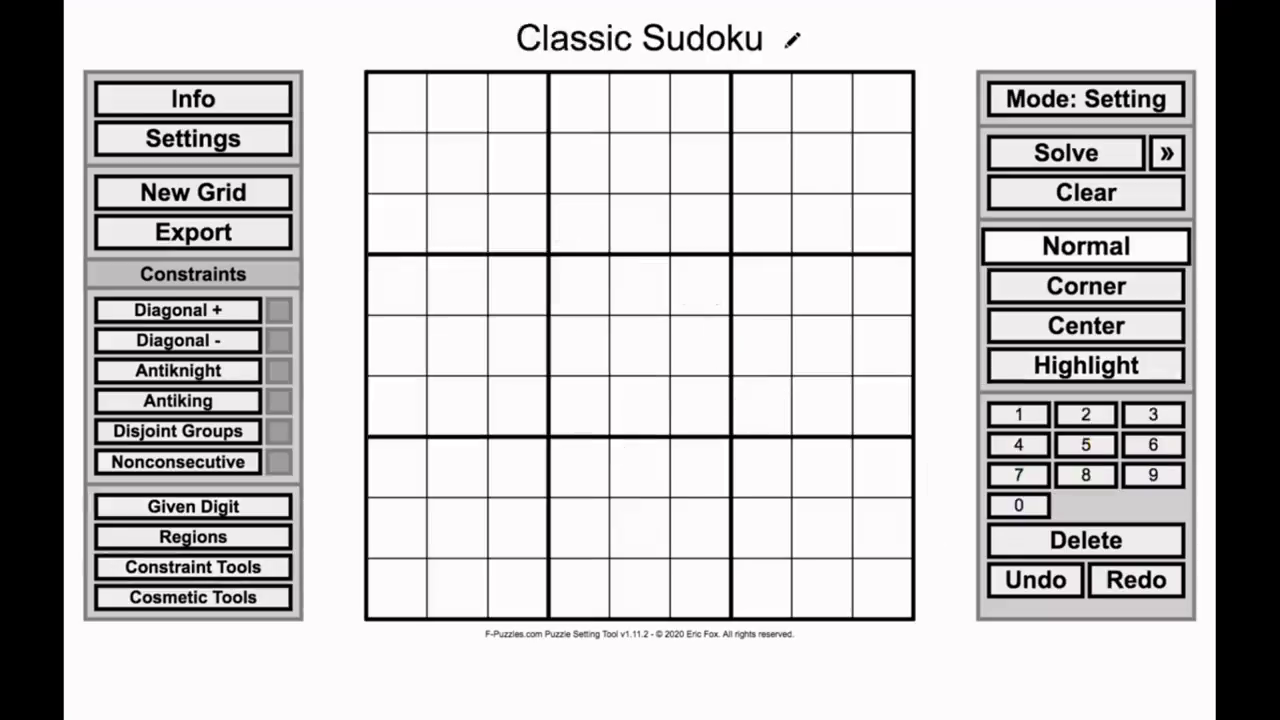
Step: Draw arrows on the empty grid from r3c1 to r6c2, r6c1 to r8c2, r6c4 to r4c3 and r6c6 to r6c9
mouse_move(396, 224)
mouse_down()
mouse_move(457, 406)
mouse_move(396, 406)
mouse_move(457, 528)
mouse_up()
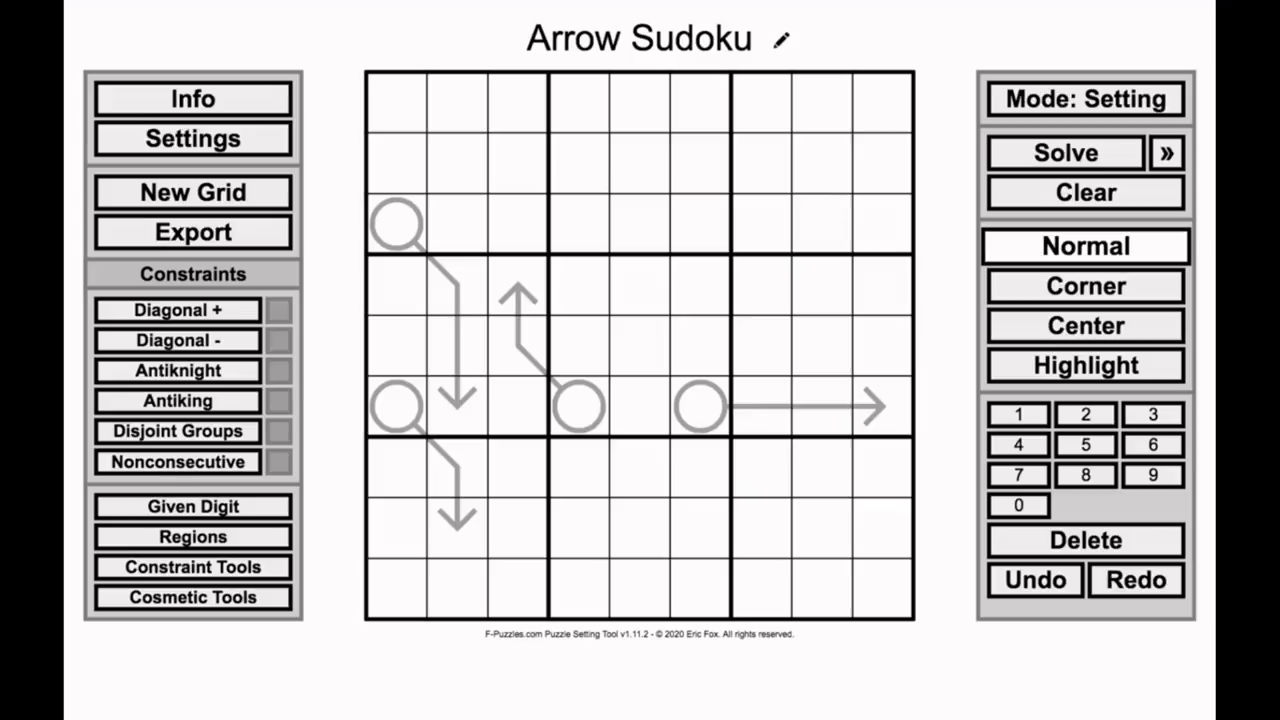
Step: Highlight the arrow cells r7c2, r8c2, r4c3 and r5c3 light purple, and clear the selection
click(1086, 366)
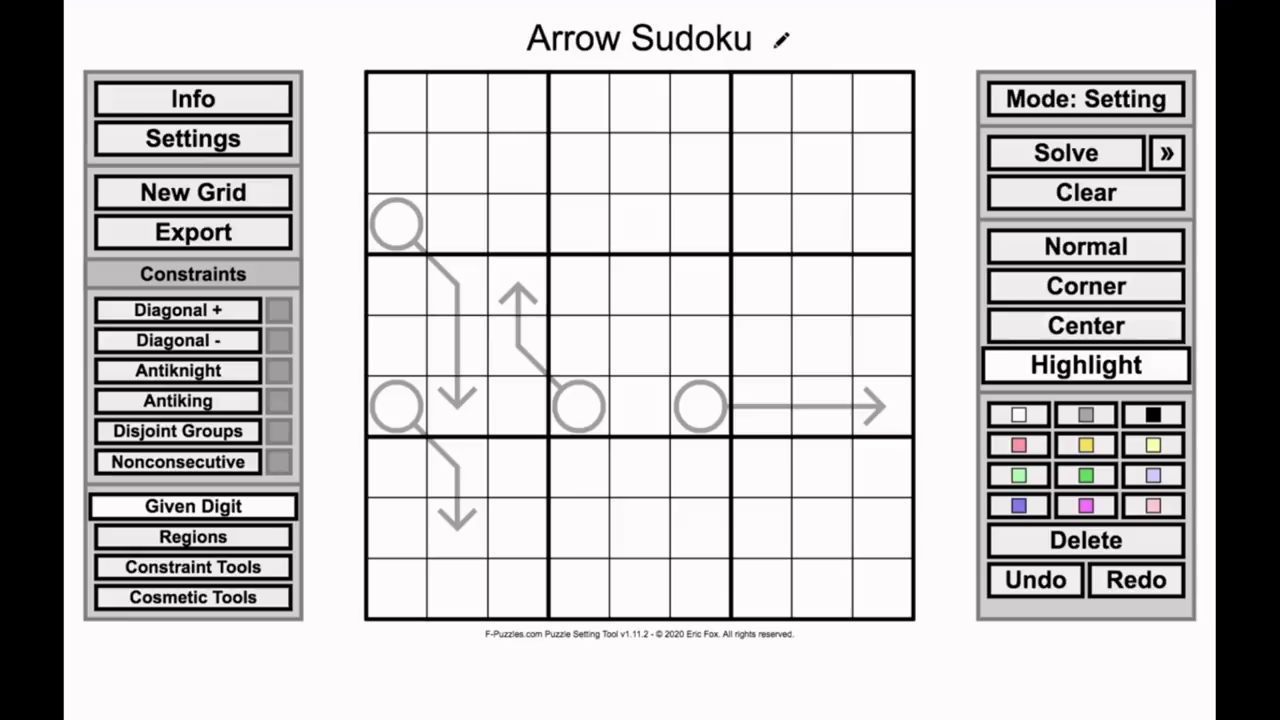
drag(457, 467, 457, 528)
drag(518, 346, 518, 286)
click(1153, 475)
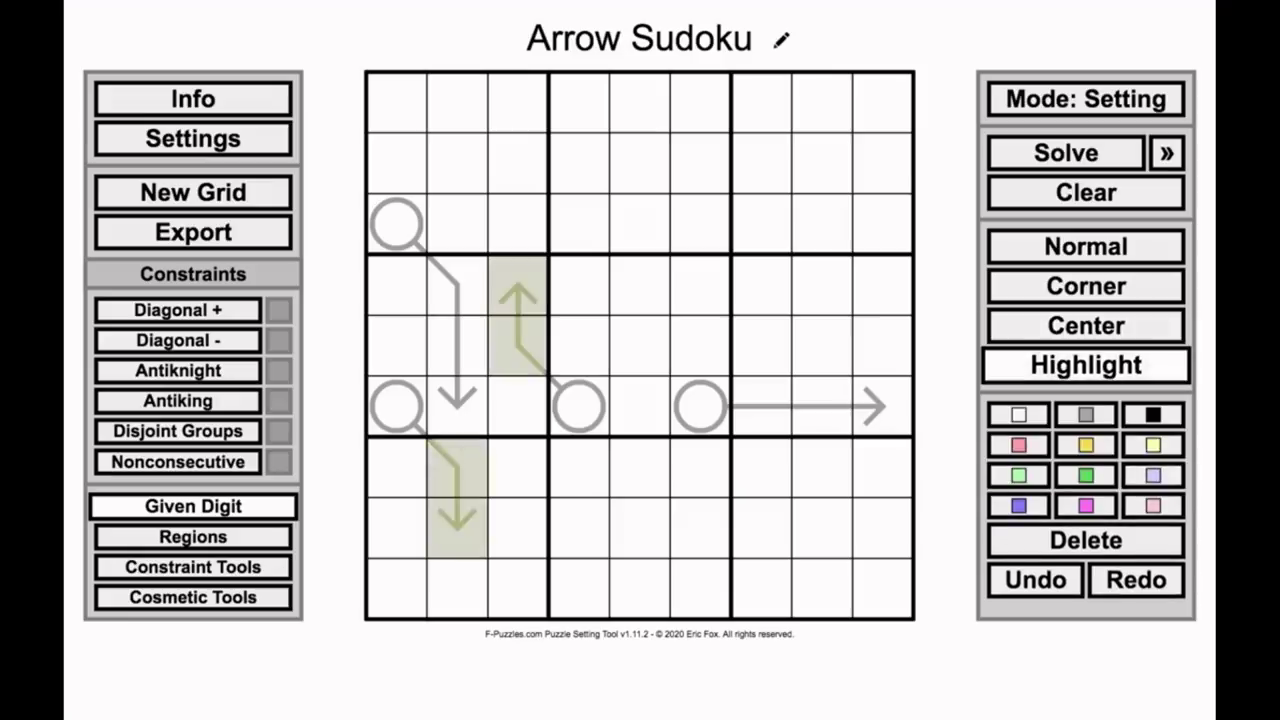
click(945, 450)
drag(518, 346, 518, 286)
drag(457, 467, 457, 528)
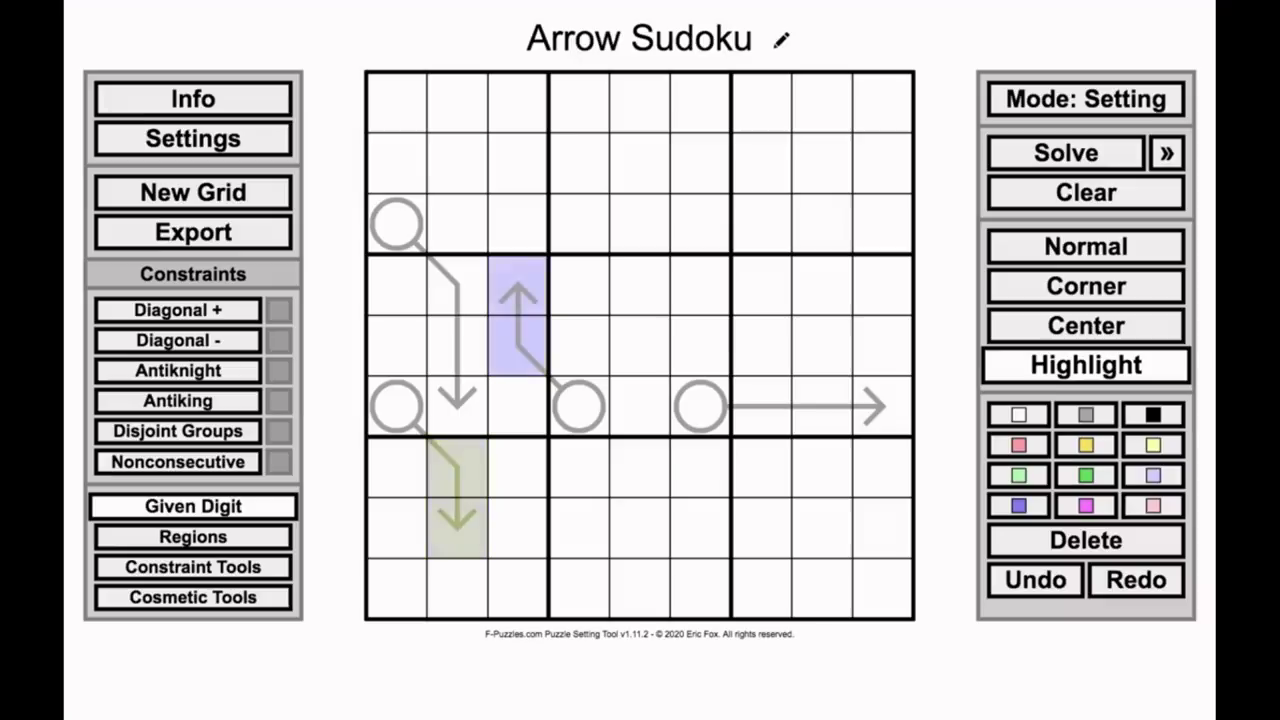
click(335, 520)
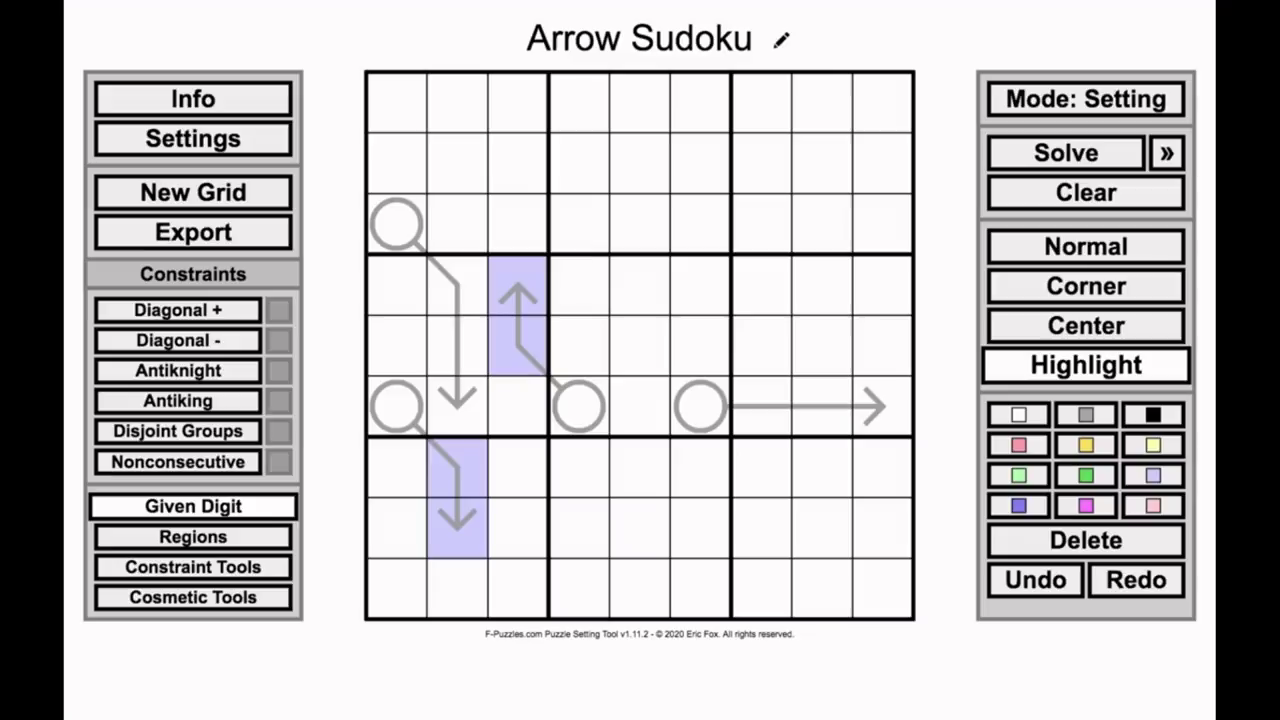
Step: Add arrows from r3c1 up to r1c1 and from the circle r4c4 to r2c3 and to r6c5
click(193, 567)
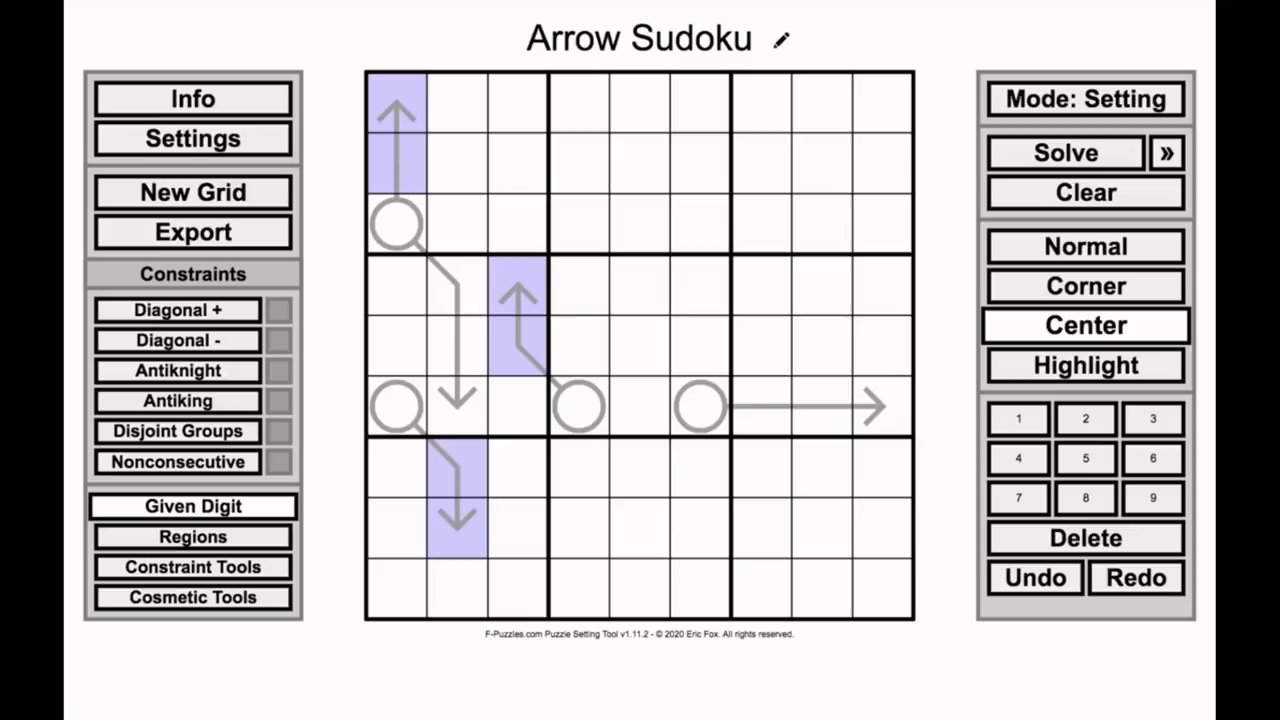
click(193, 567)
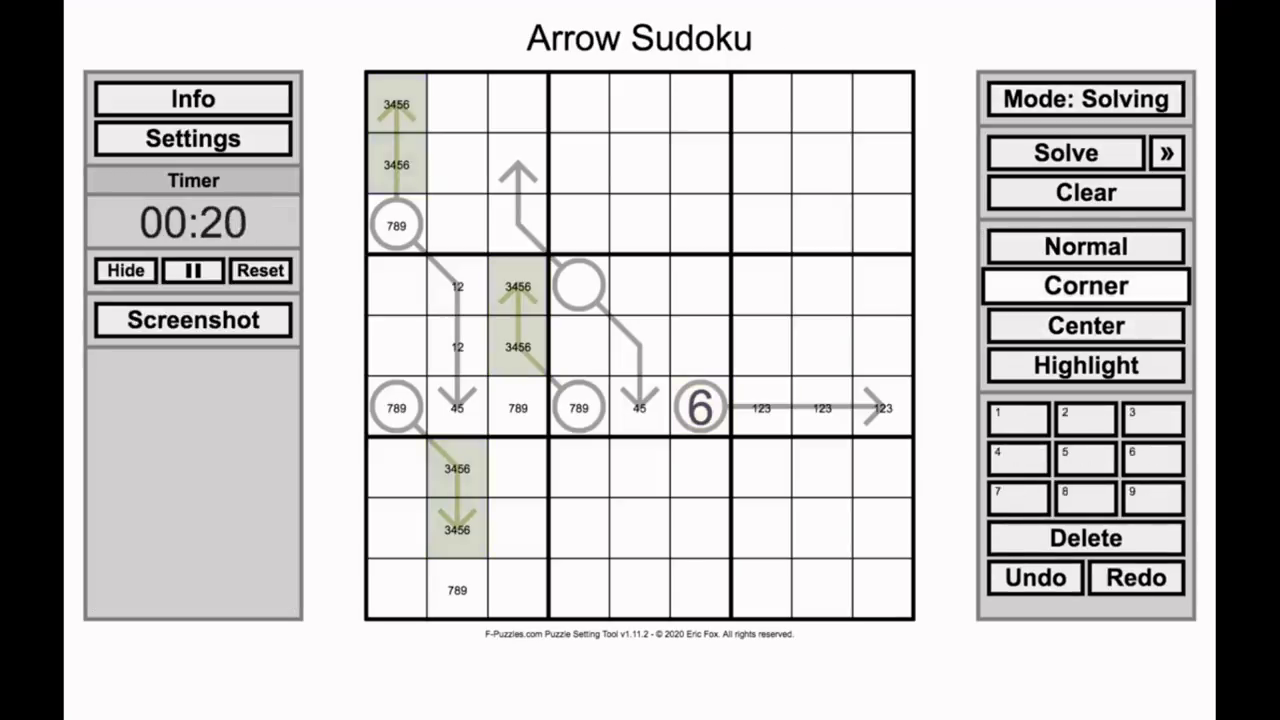
Step: Add corner mark 3 to the six purple cells and switch back to setting mode
key(3)
click(1086, 99)
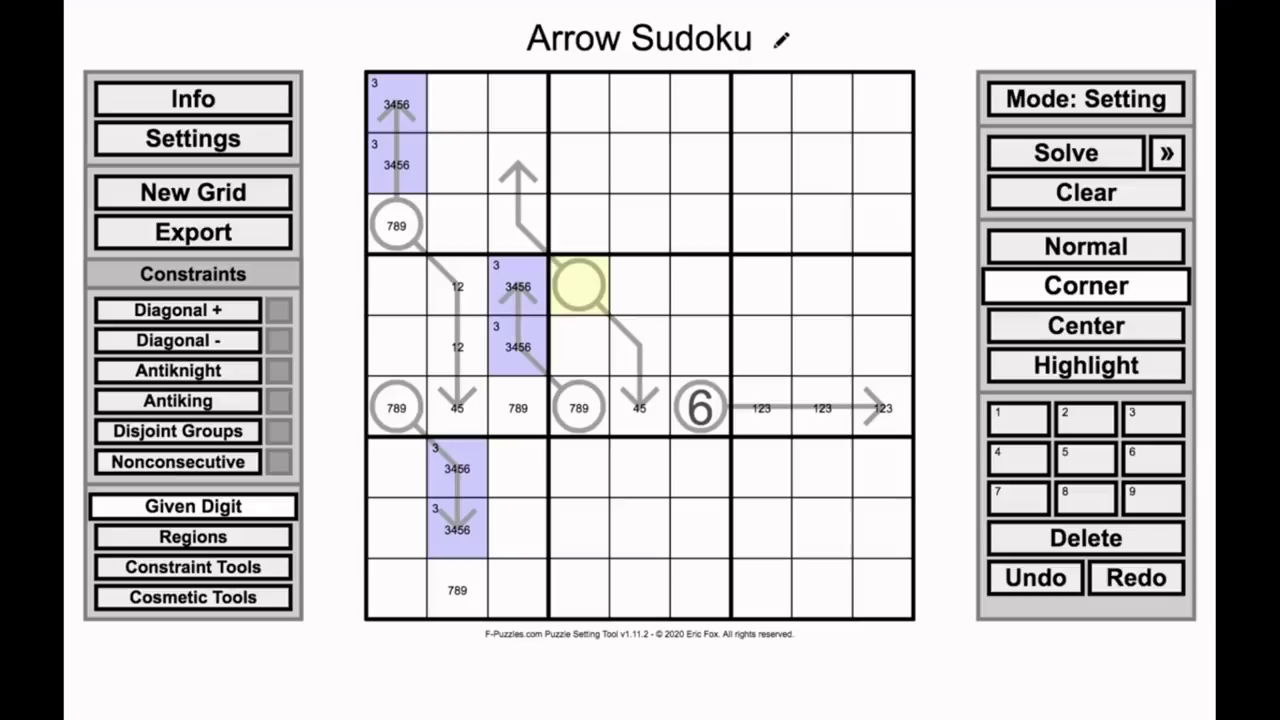
Step: Select column 3 rows 1 to 3, the circle r4c4 and the arrow cells r5c5 and r6c5 to compare them
drag(518, 102, 518, 224)
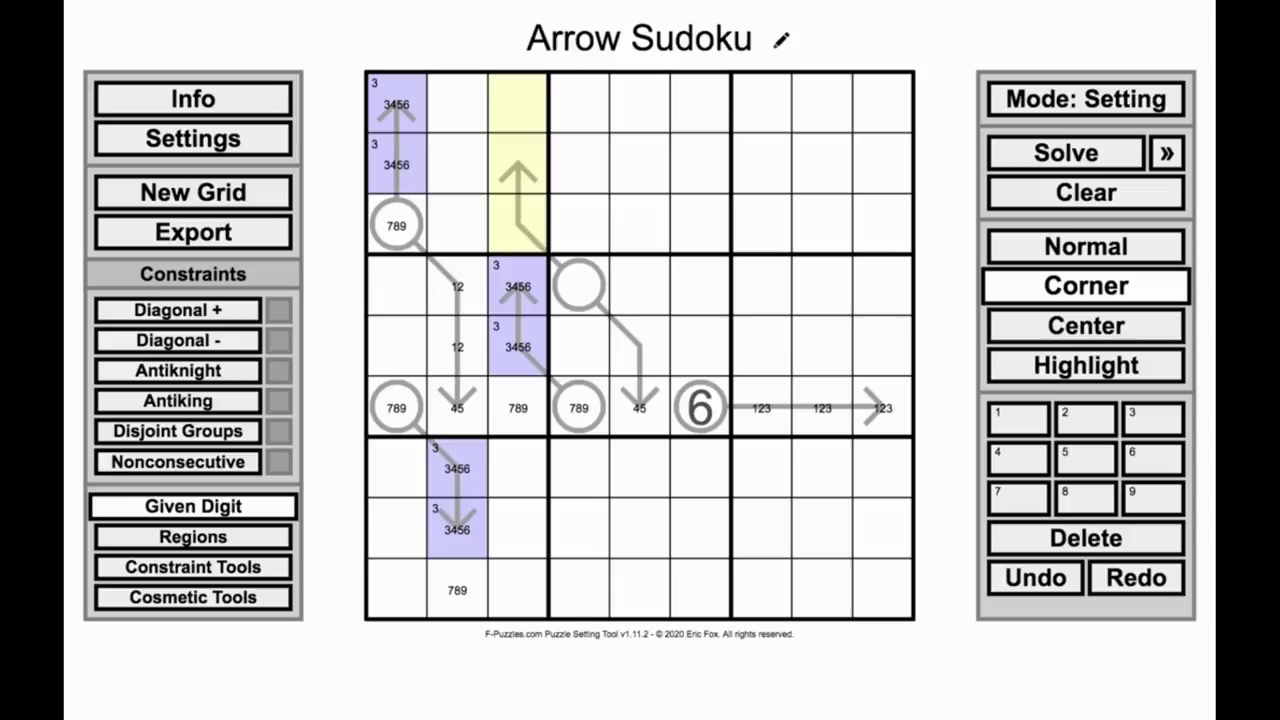
click(579, 285)
drag(640, 407, 640, 346)
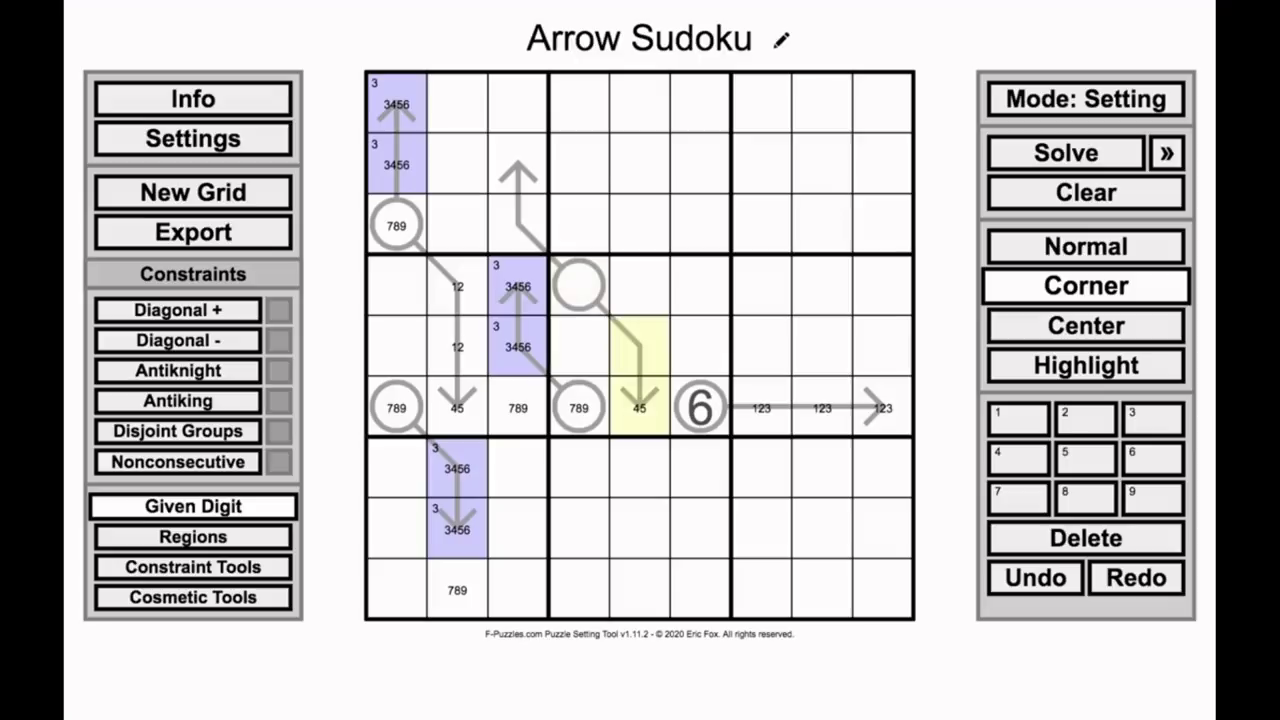
click(640, 407)
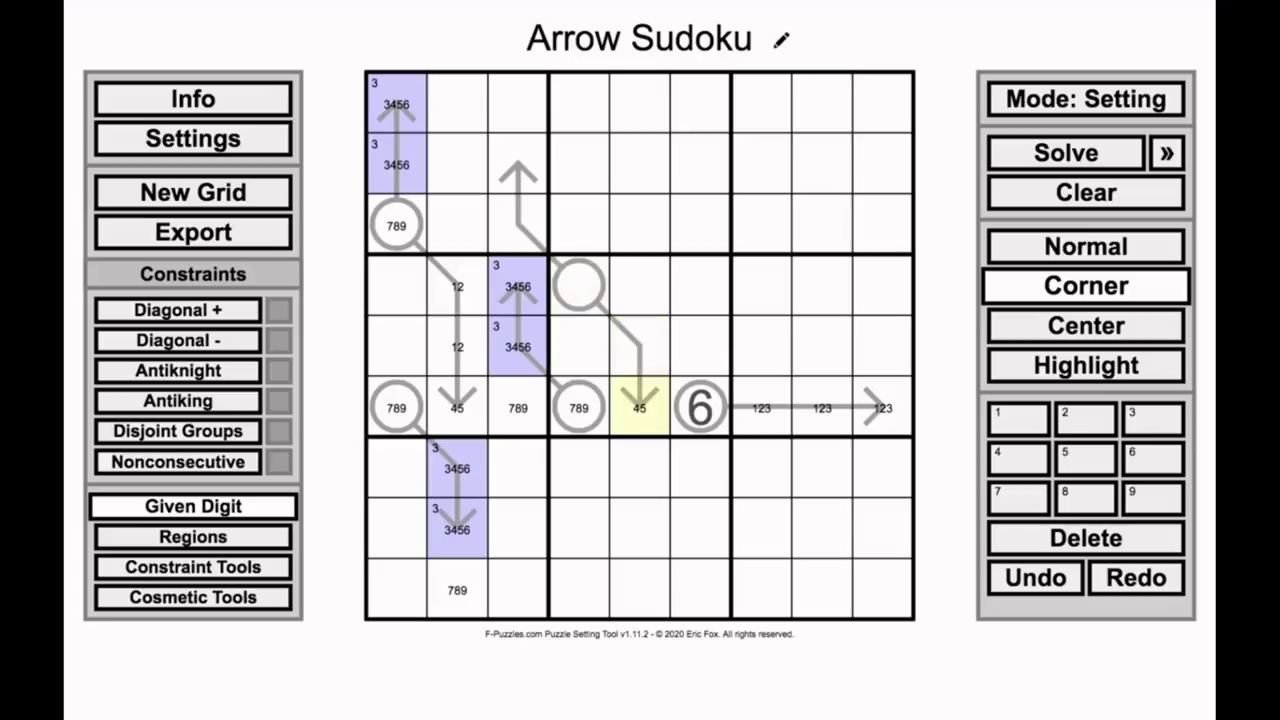
drag(518, 224, 518, 164)
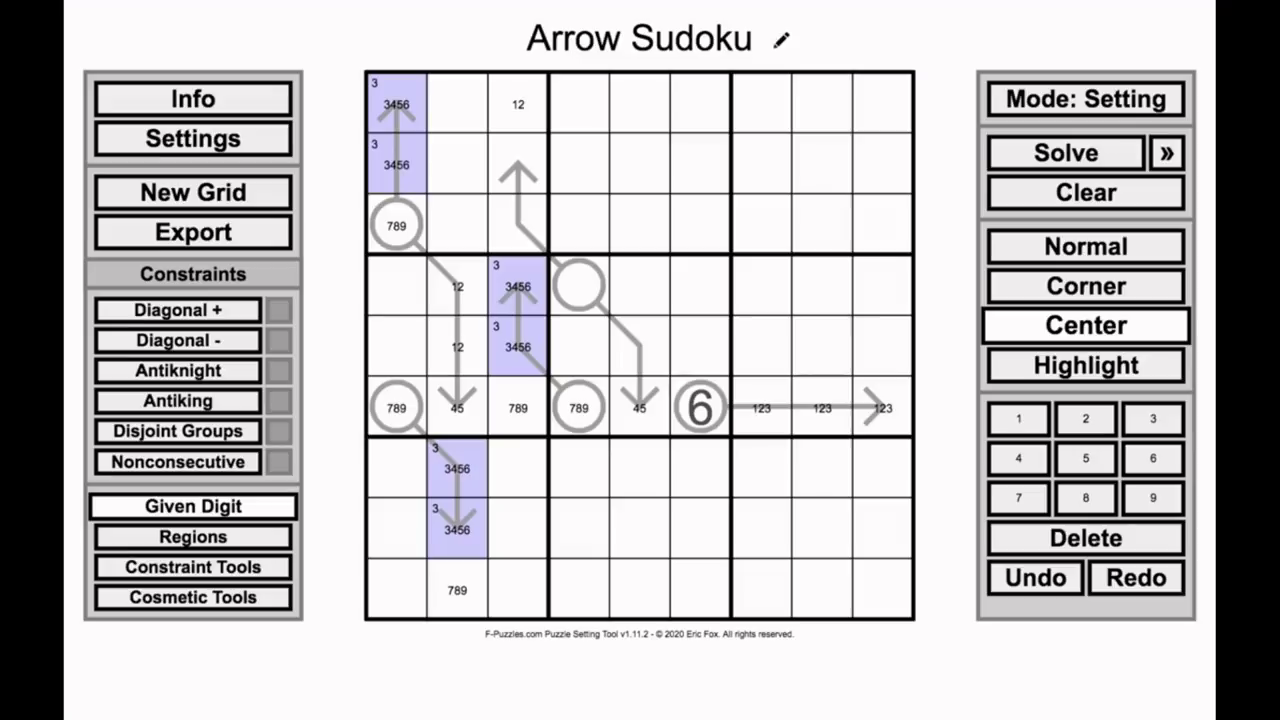
Step: Add arrows from r2c4 through r1c5 to r1c7, from r1c9 to r3c9, and from r9c8 through r9c9 to r7c9
click(193, 567)
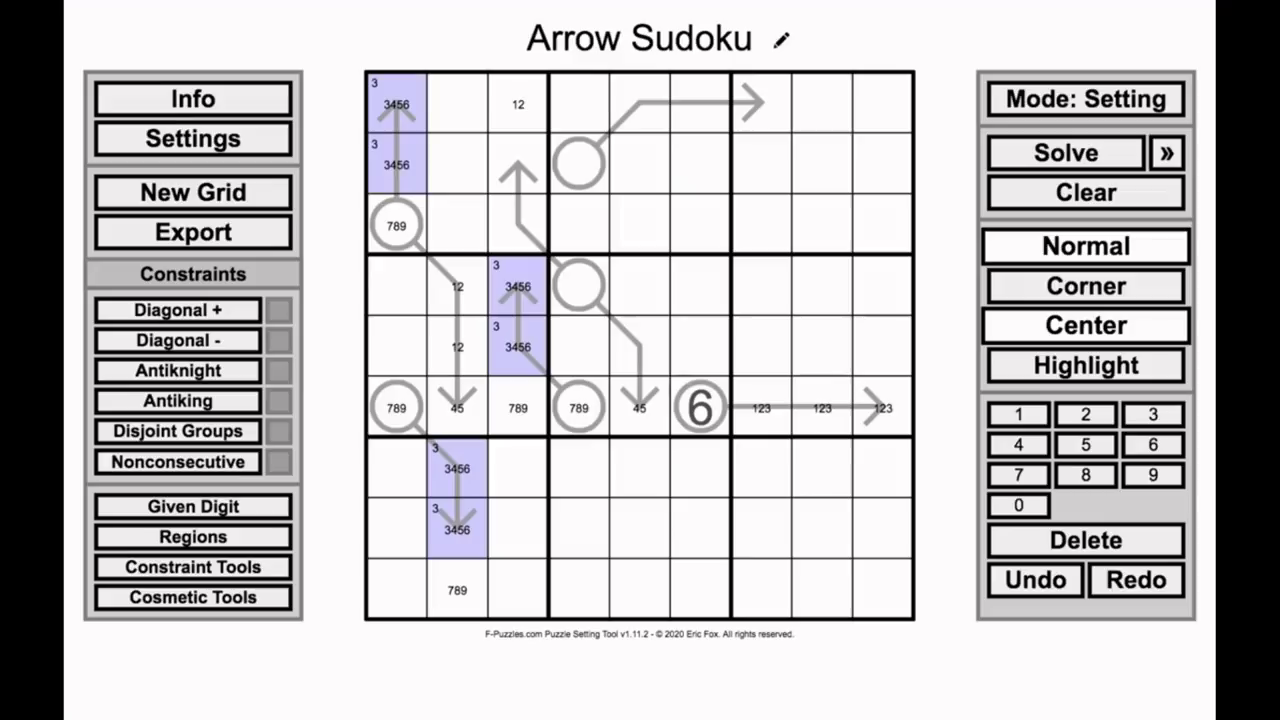
key(ctrl+z)
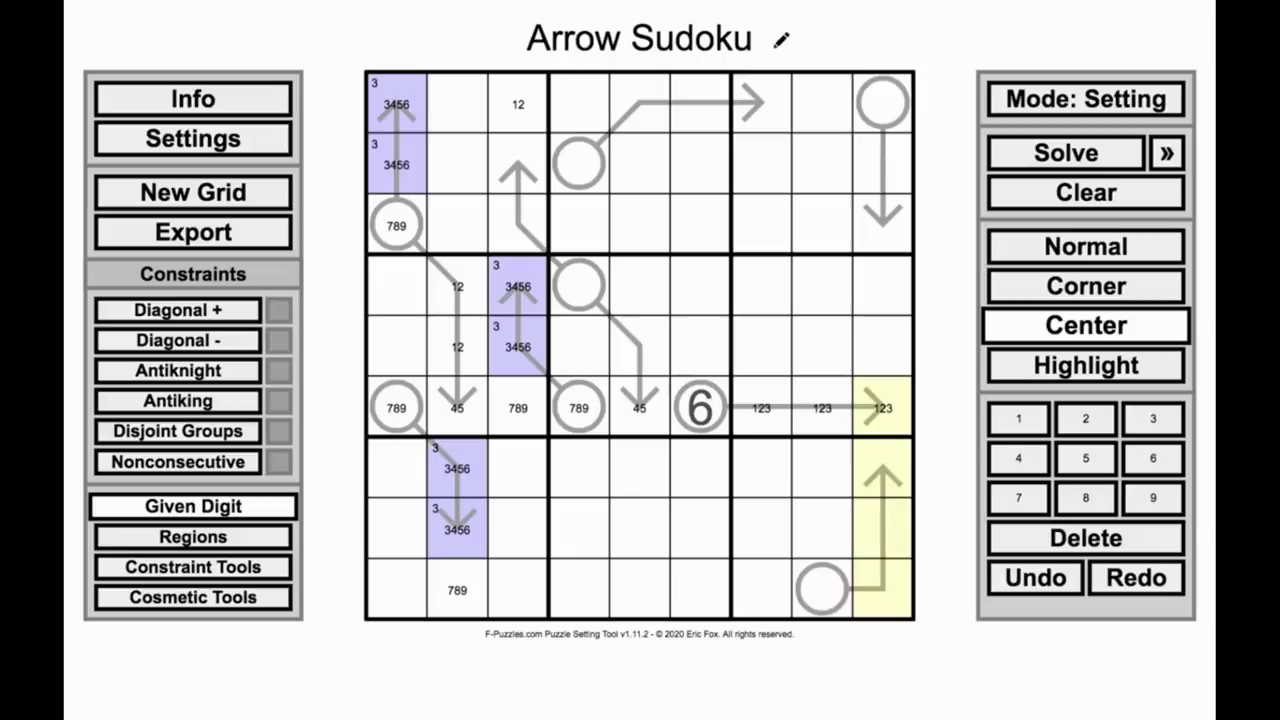
Step: Enter centre marks 45 in r2c9 and r3c9, and place 9 in the circle r1c9 in solving mode
drag(883, 163, 883, 224)
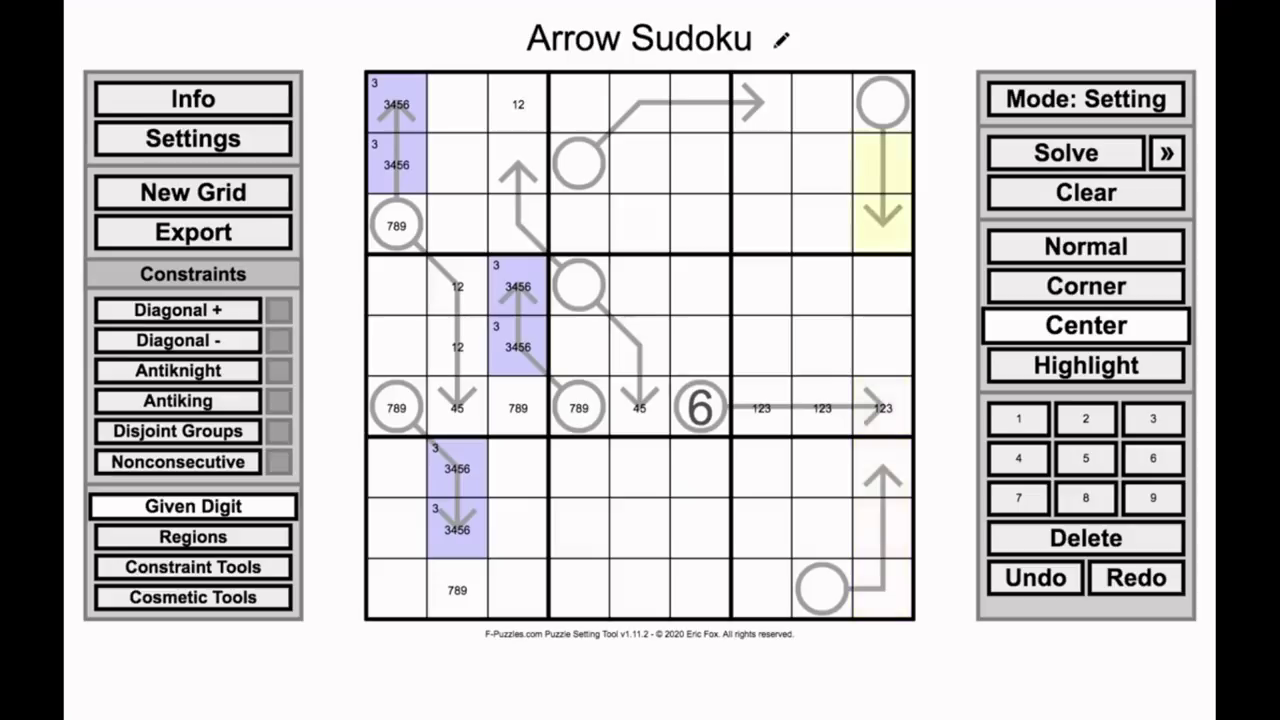
click(1086, 100)
text(45)
click(883, 103)
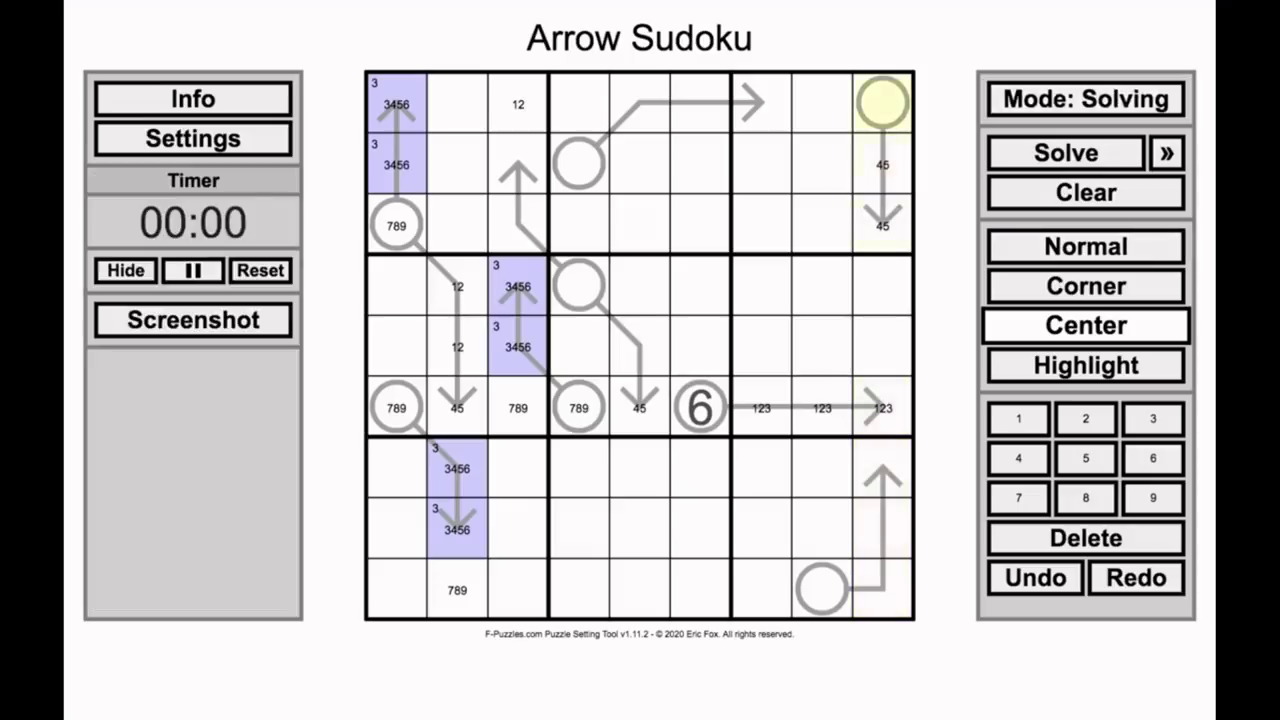
text(9z9)
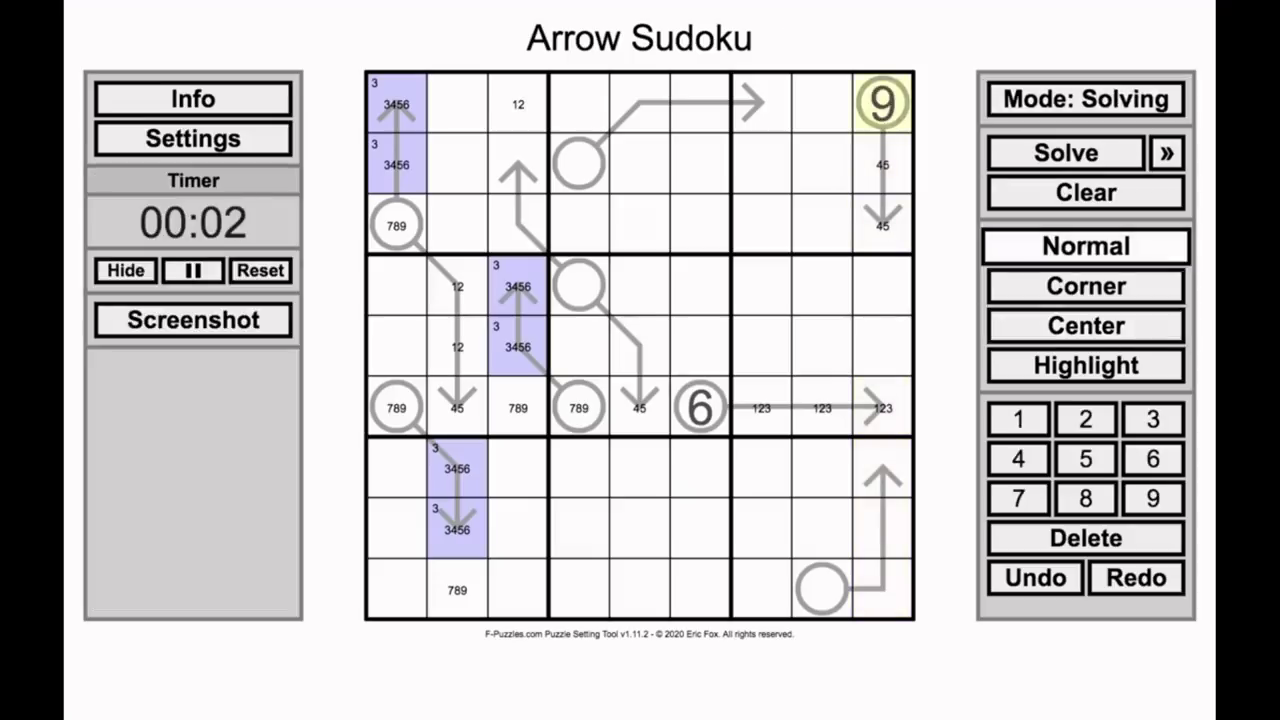
Step: Enter centre marks 126 in the arrow cells r7c9 to r9c9
click(883, 163)
drag(882, 468, 882, 590)
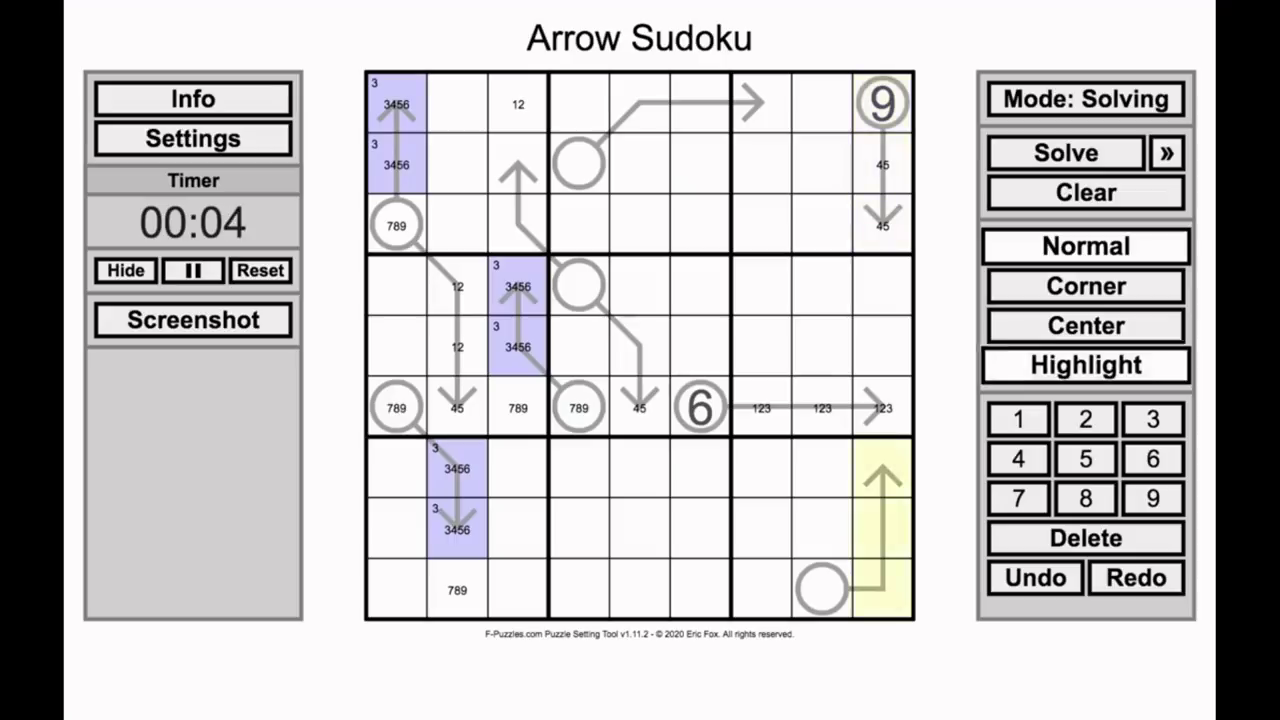
key(c)
text(126)
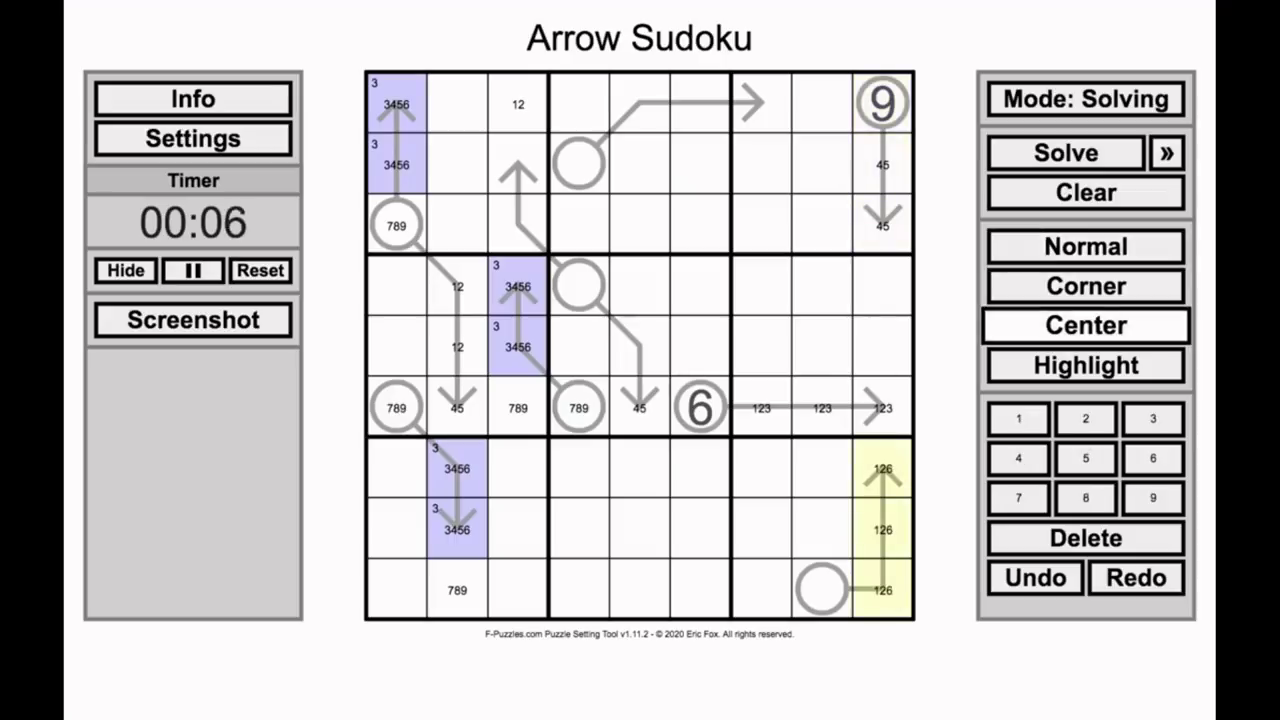
Step: Place 3 in r6c9 and 9 in the circle r9c8, and return to setting mode
click(883, 407)
click(1086, 246)
text(3)
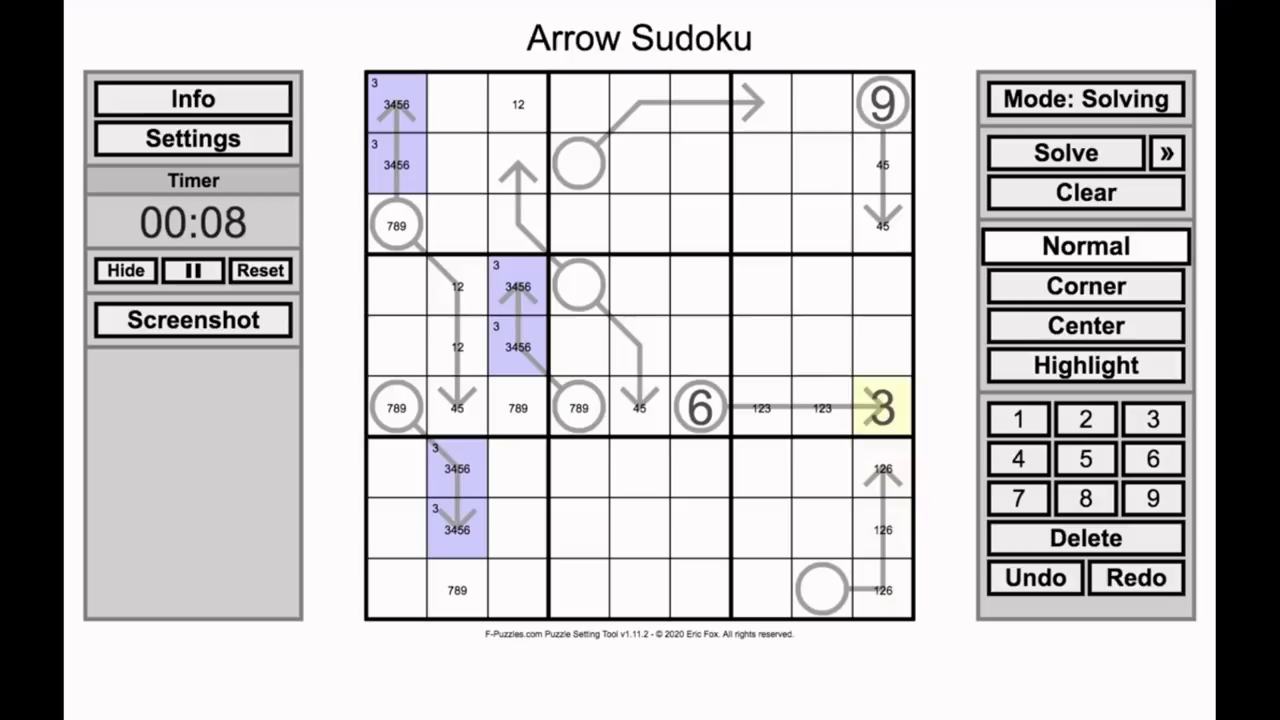
click(822, 590)
text(9)
click(1082, 126)
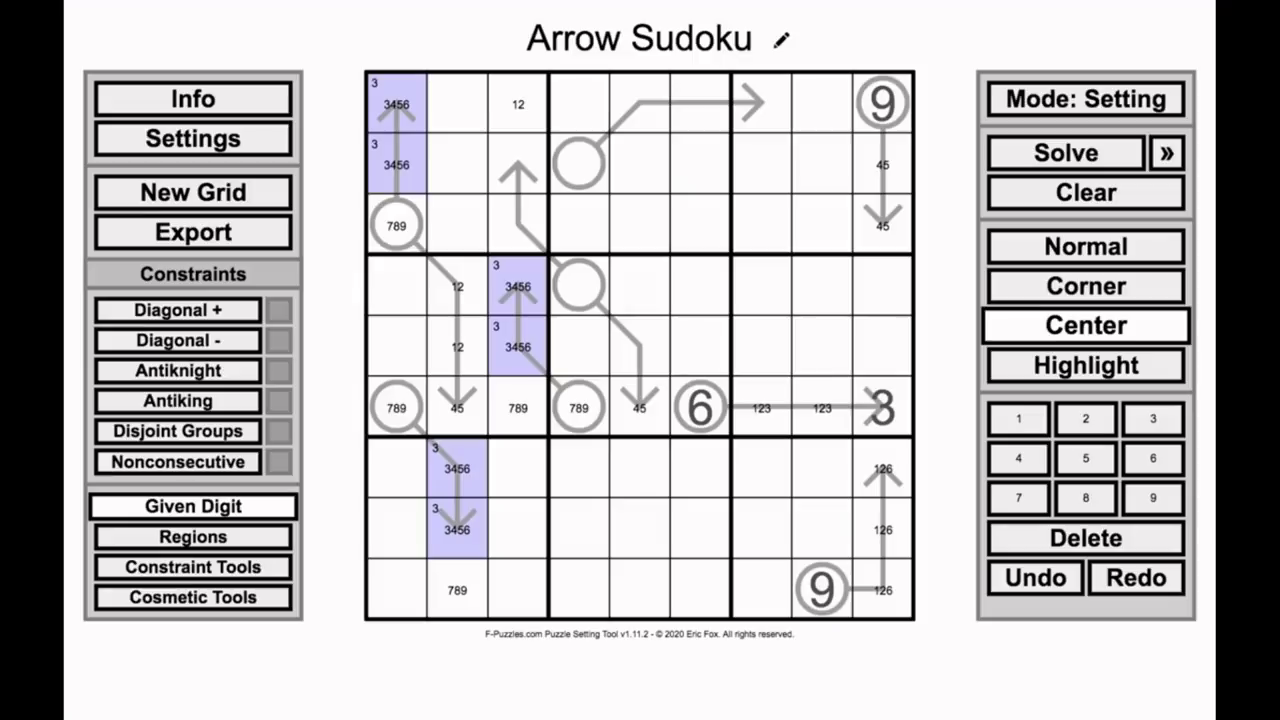
Step: Remove 3 from the centre marks of r6c7 and r6c8, and clear the selection
drag(822, 407, 762, 407)
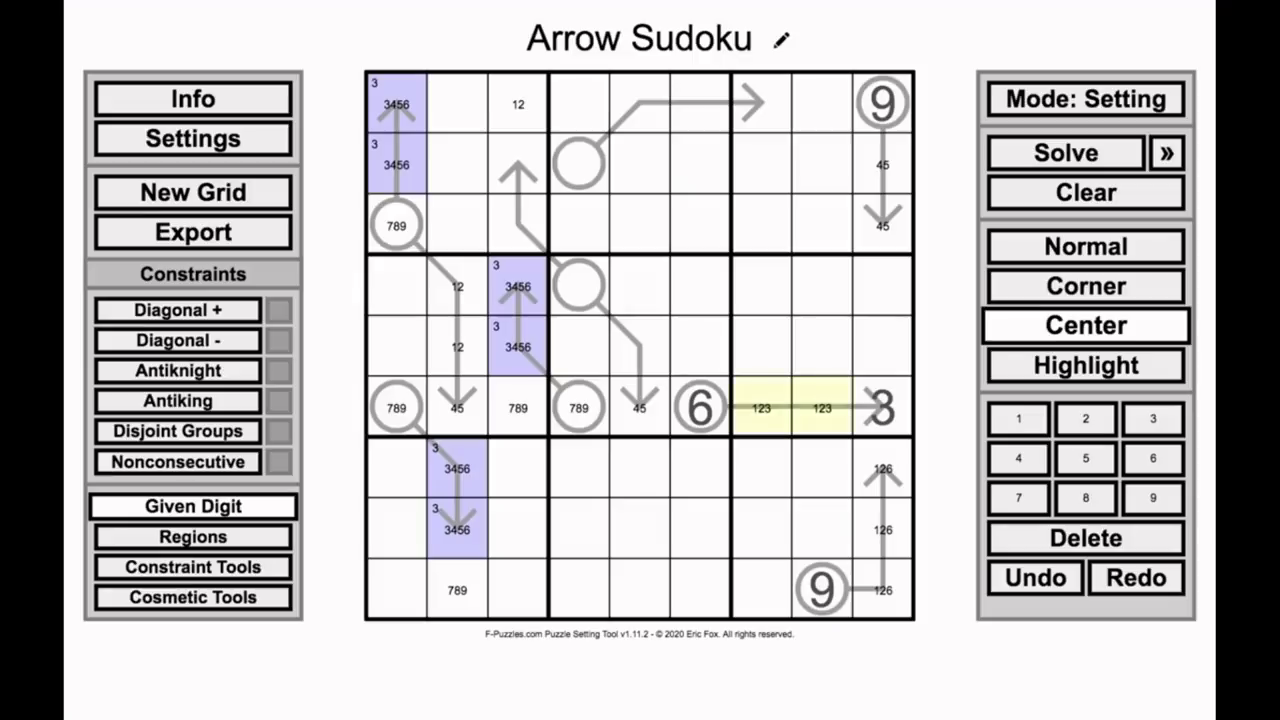
key(3)
click(945, 330)
click(1086, 247)
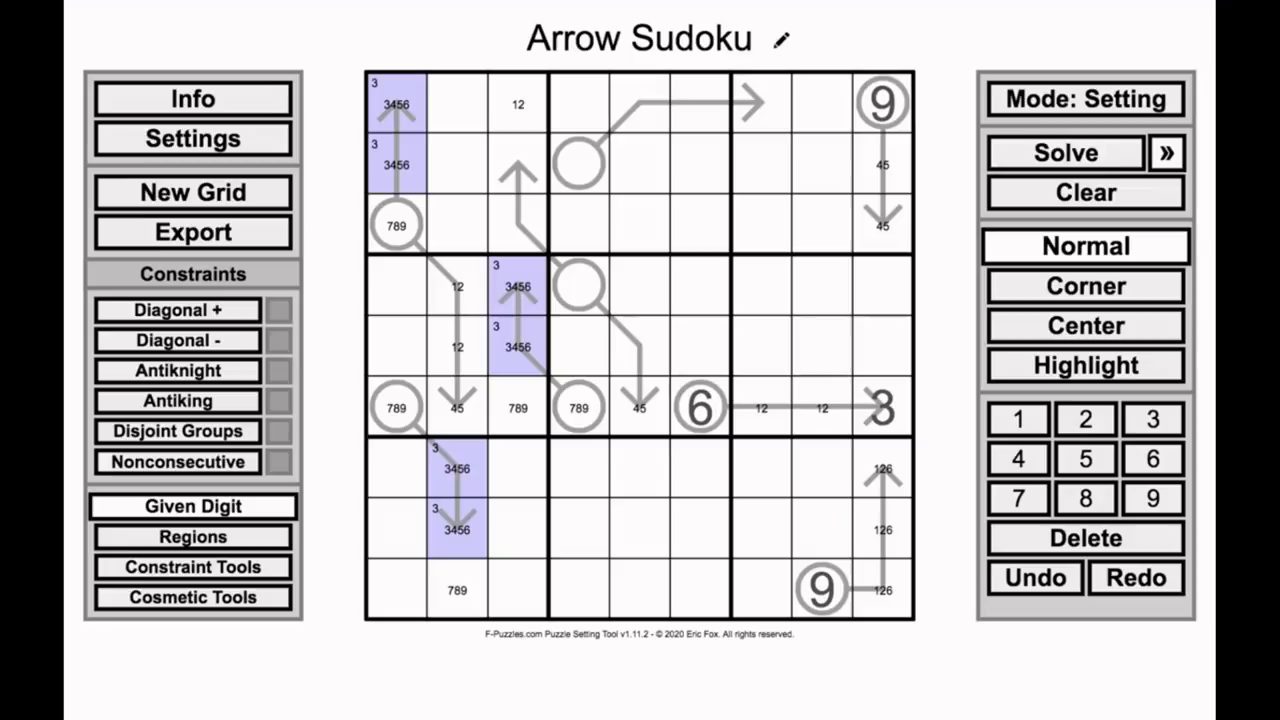
Step: Enter centre marks 6789 in the circle r2c4 and 123456 in its arrow cells r1c5 to r1c7
key(ctrl)
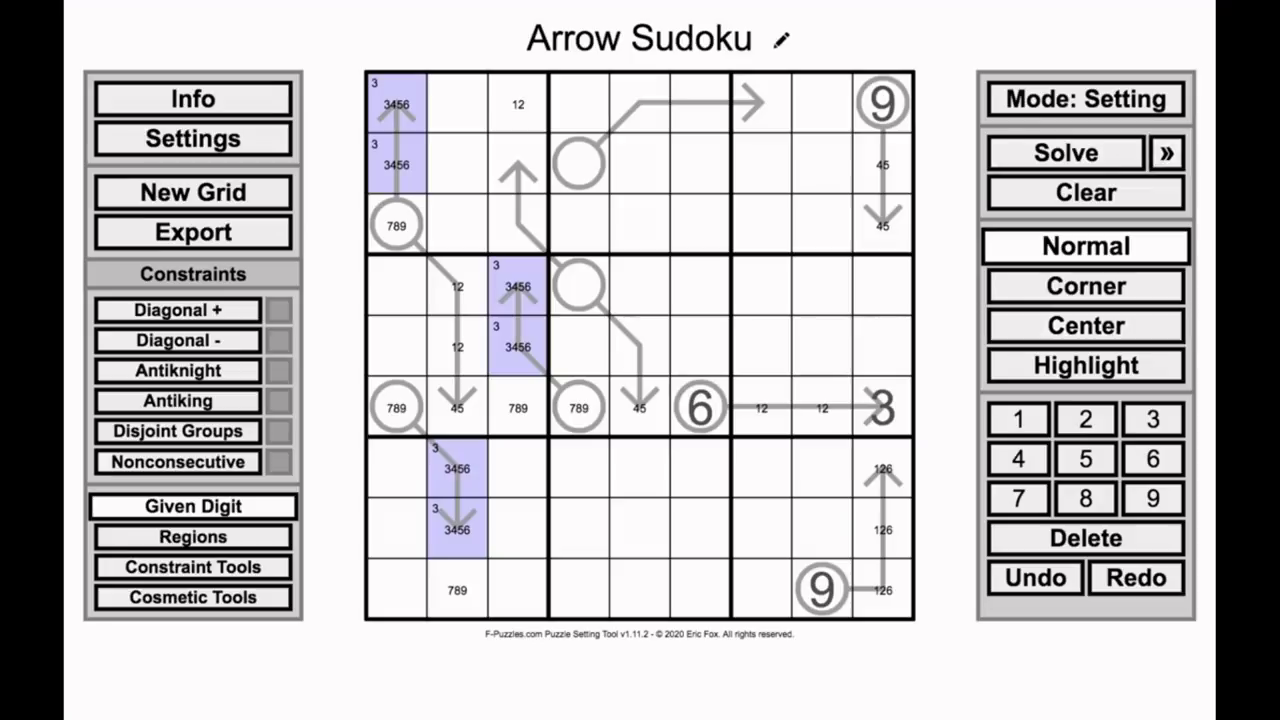
key(ctrl)
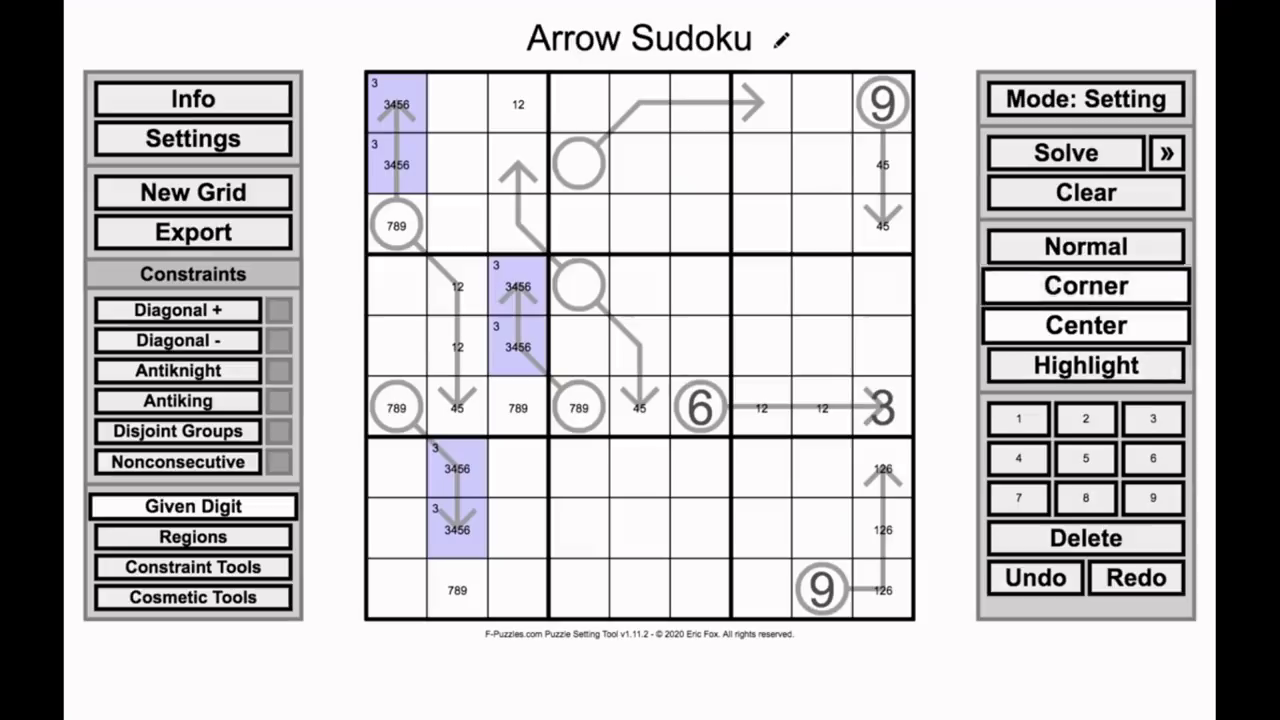
click(578, 162)
text(6789)
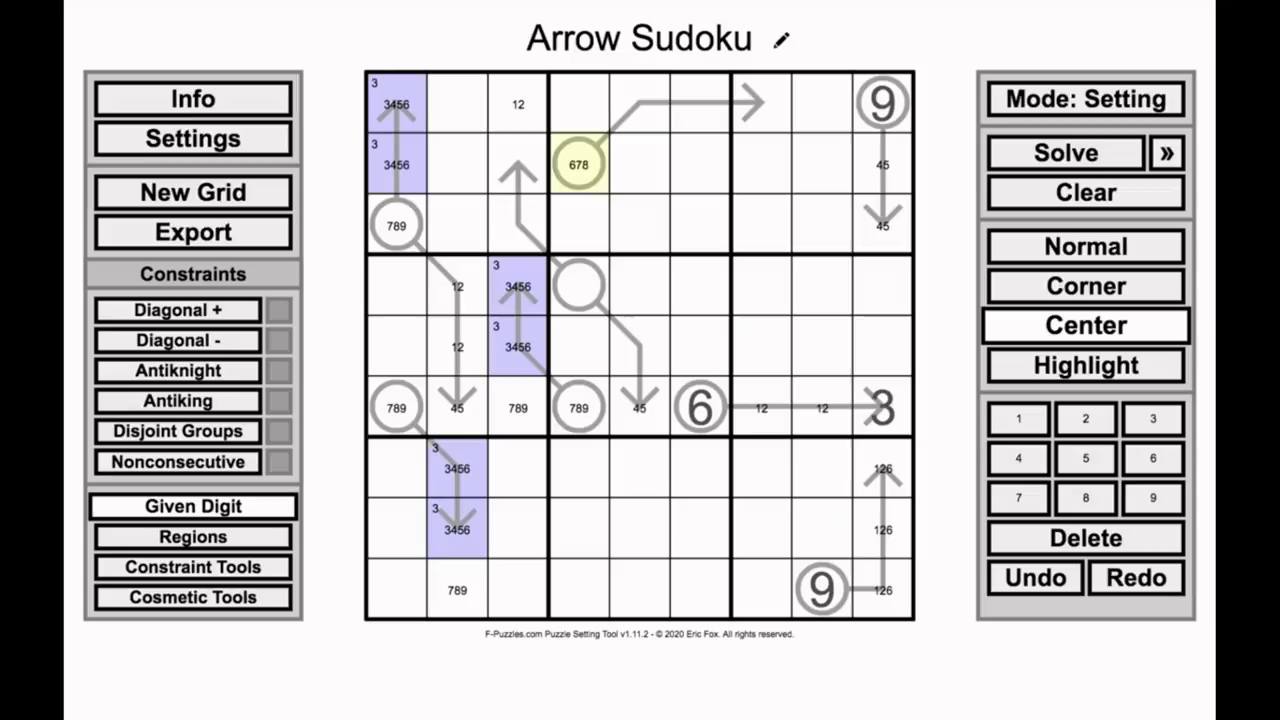
drag(640, 103, 761, 103)
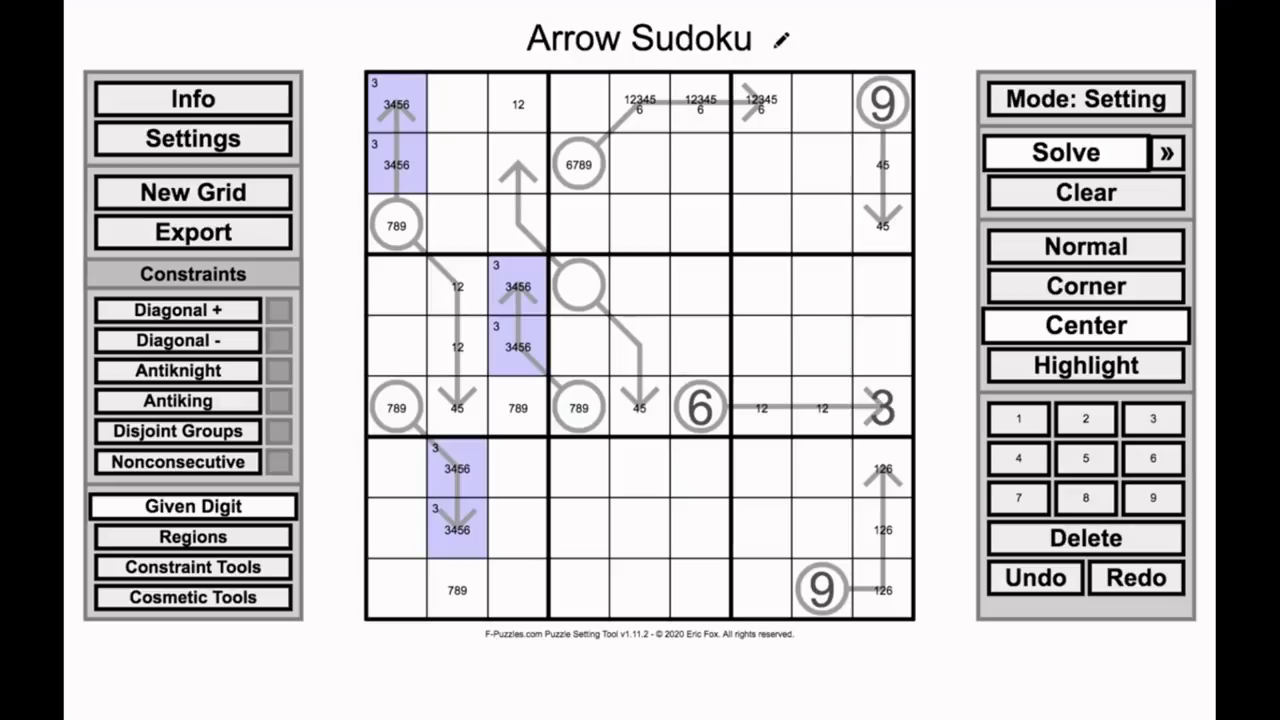
Step: Run the solver to fill in the whole grid
click(1066, 152)
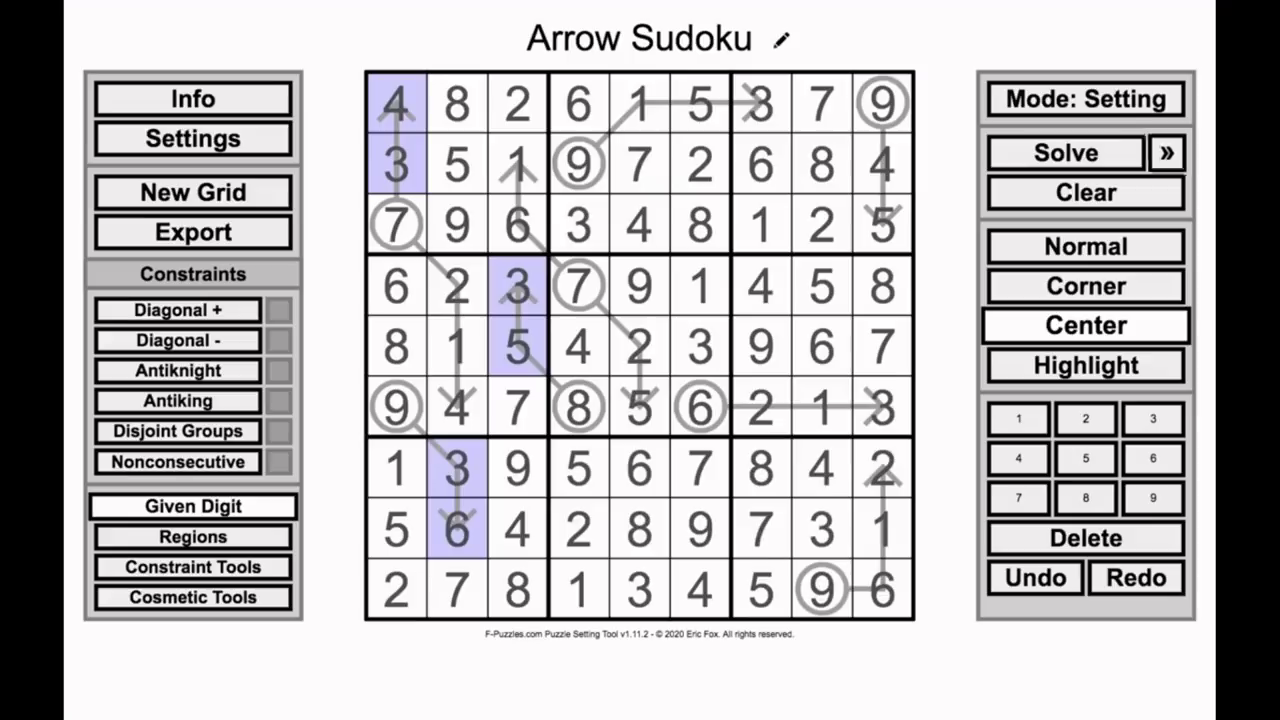
Step: Undo the solver's fill and enter centre marks 134 in the arrow cells r1c5 to r1c7
click(1080, 153)
click(1036, 578)
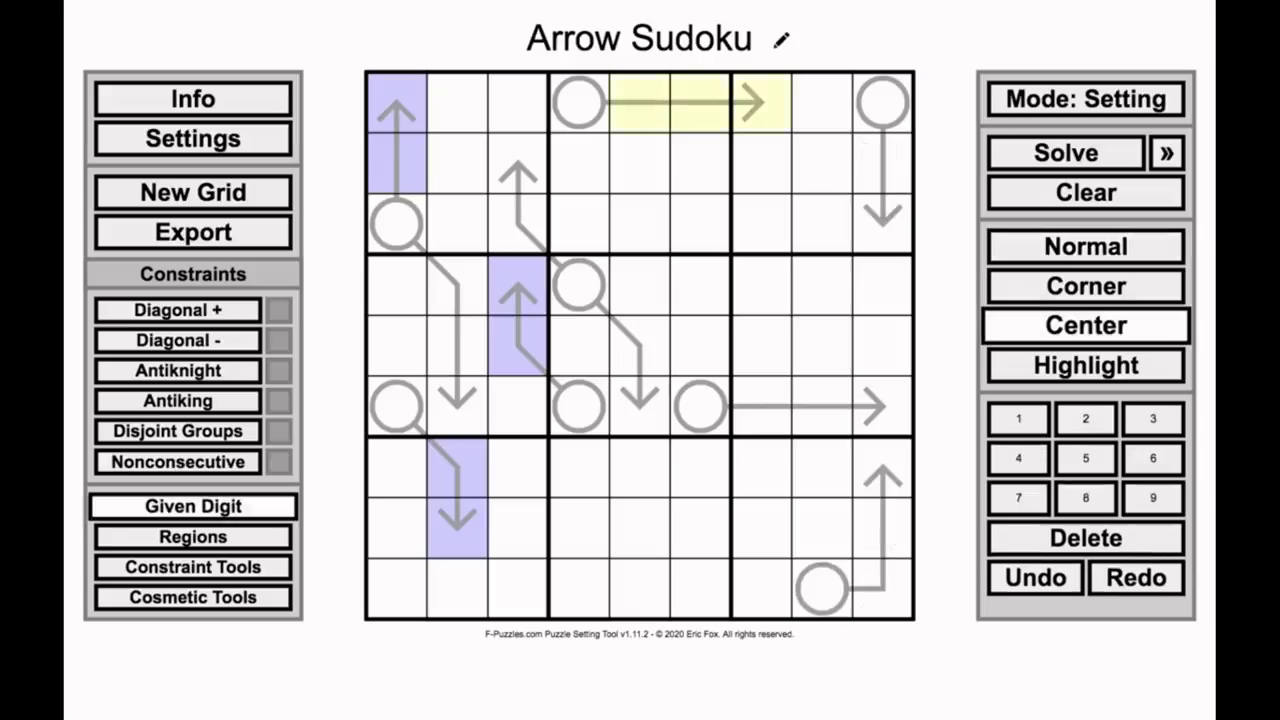
text(134)
Step: Place 8 in the circle r1c4 and return to setting mode
click(579, 102)
click(1086, 99)
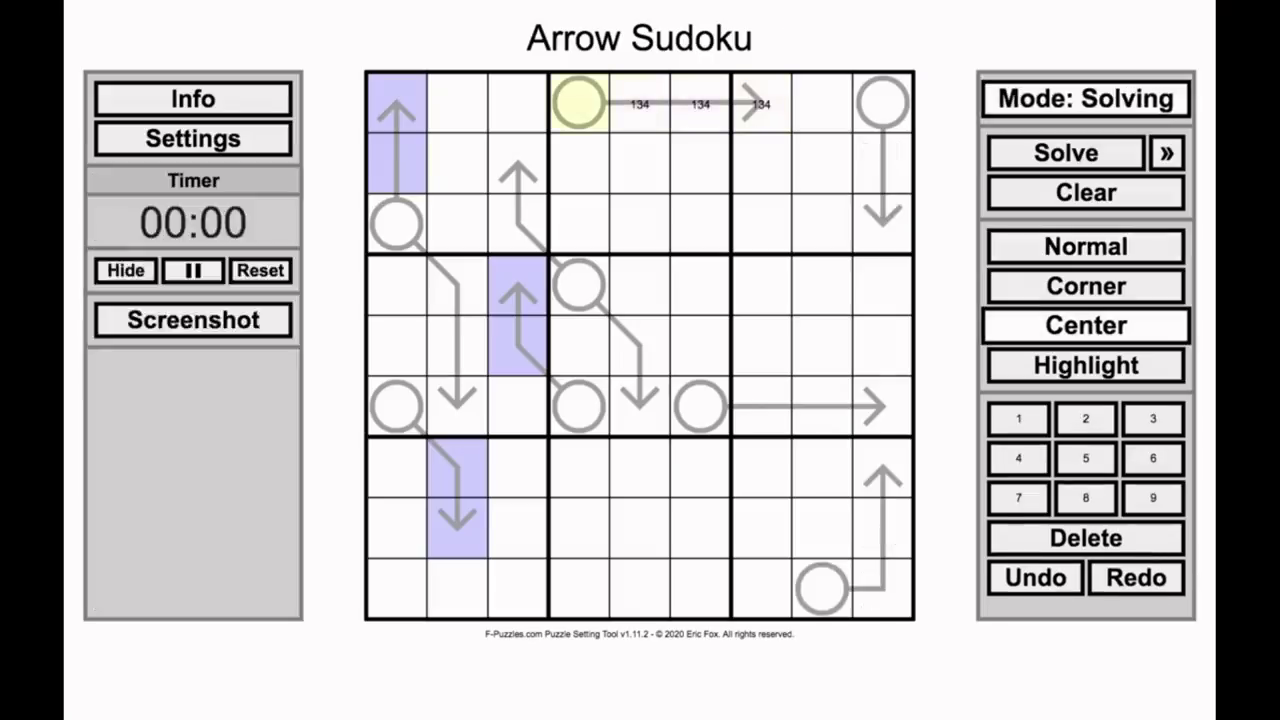
text(8)
click(1086, 99)
click(1086, 99)
click(1086, 246)
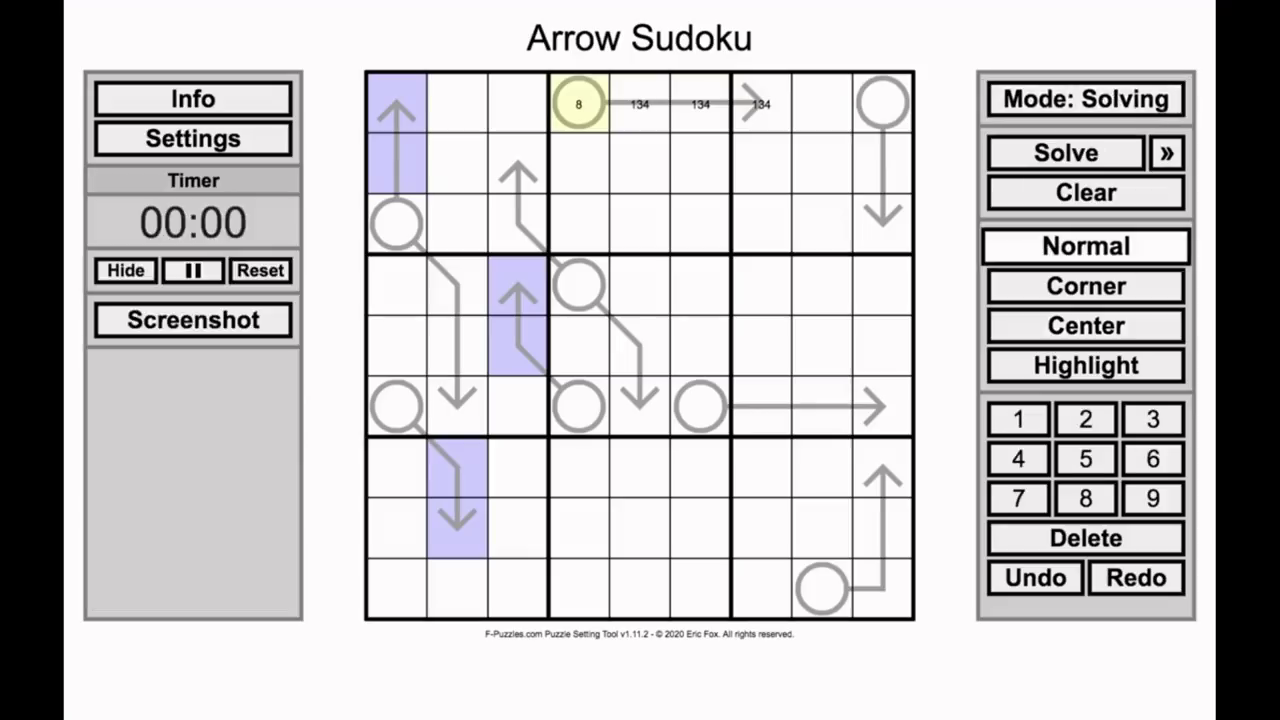
text(8)
click(1086, 99)
Step: Switch to solving mode, enter centre marks 49 in r4c1 and r5c1, and clear the selection
click(946, 120)
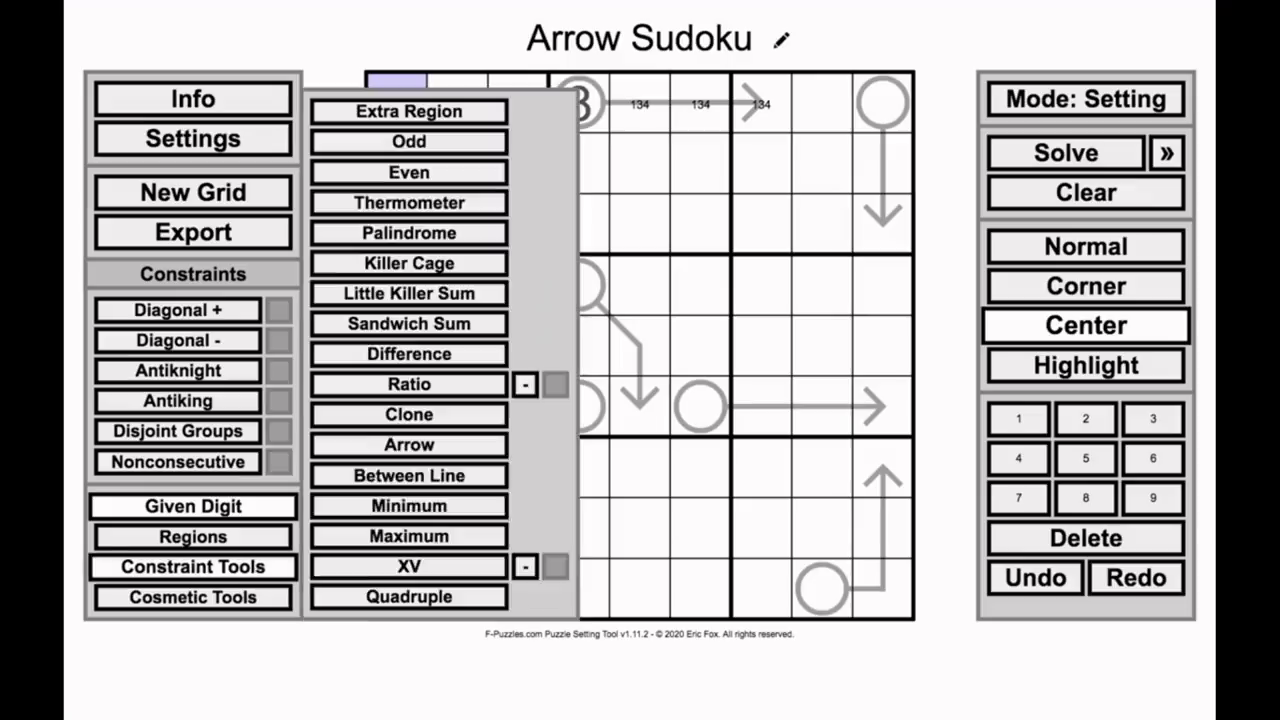
click(406, 264)
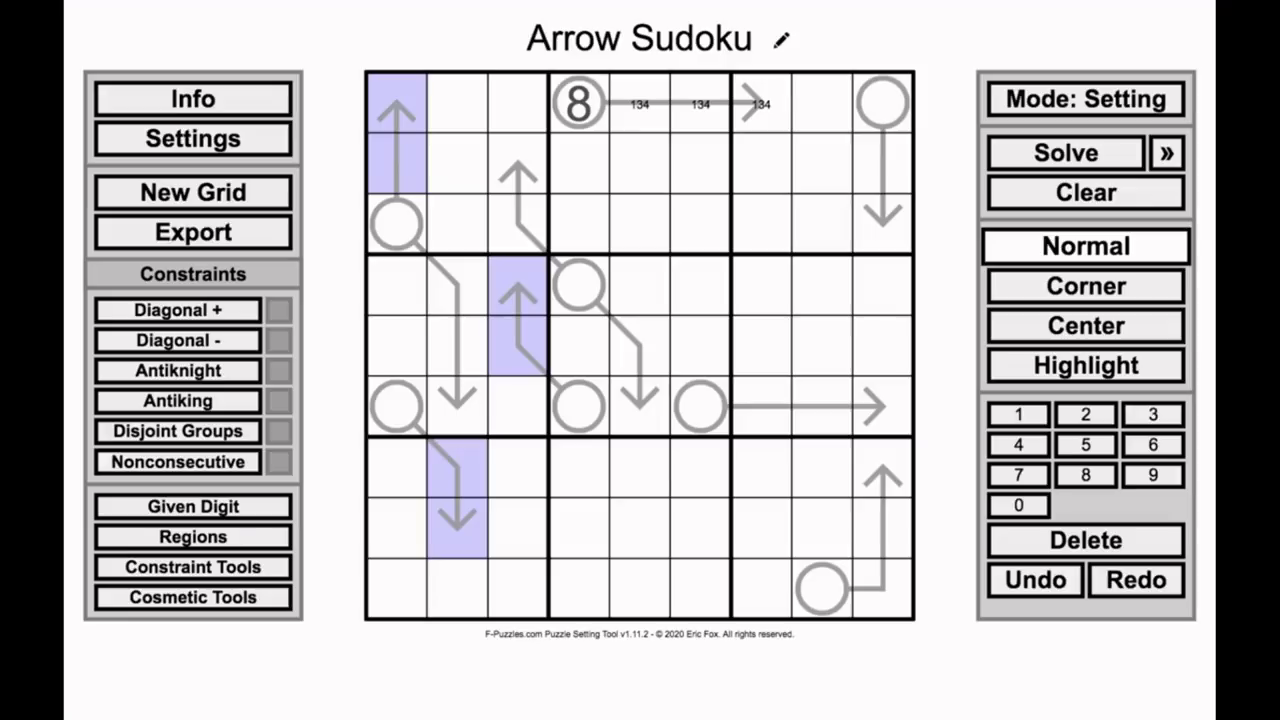
click(1086, 100)
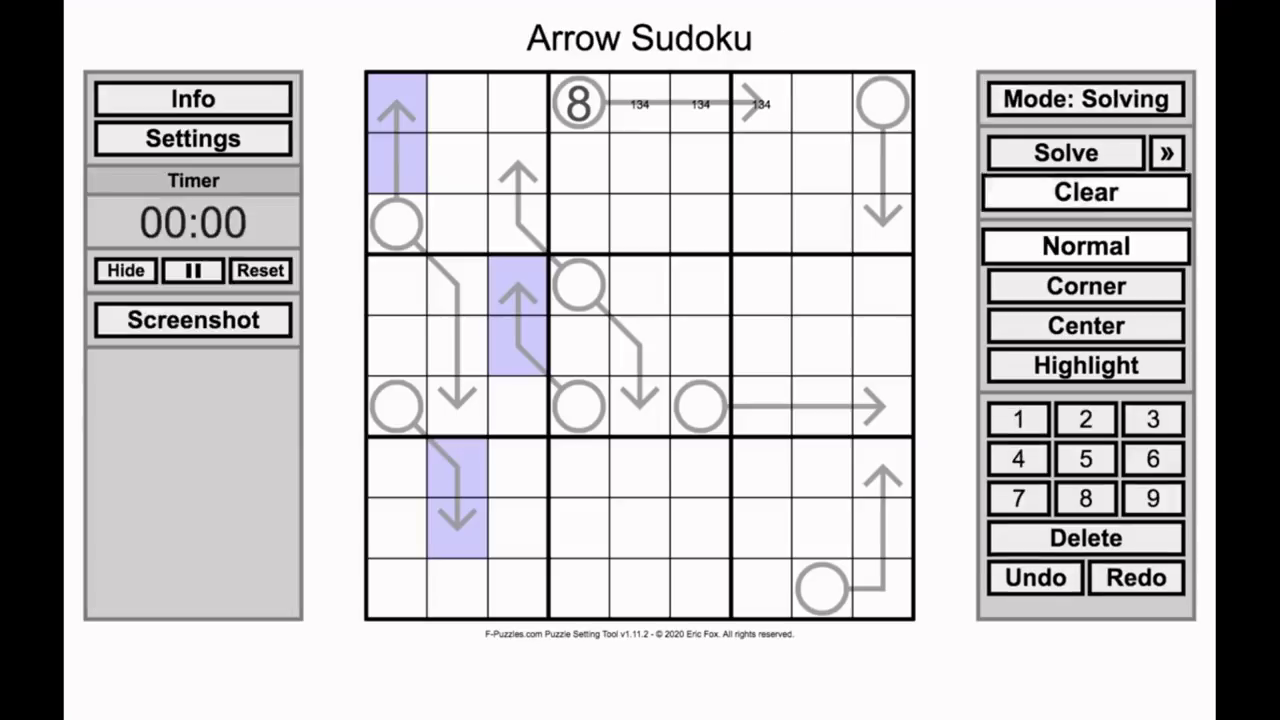
click(397, 103)
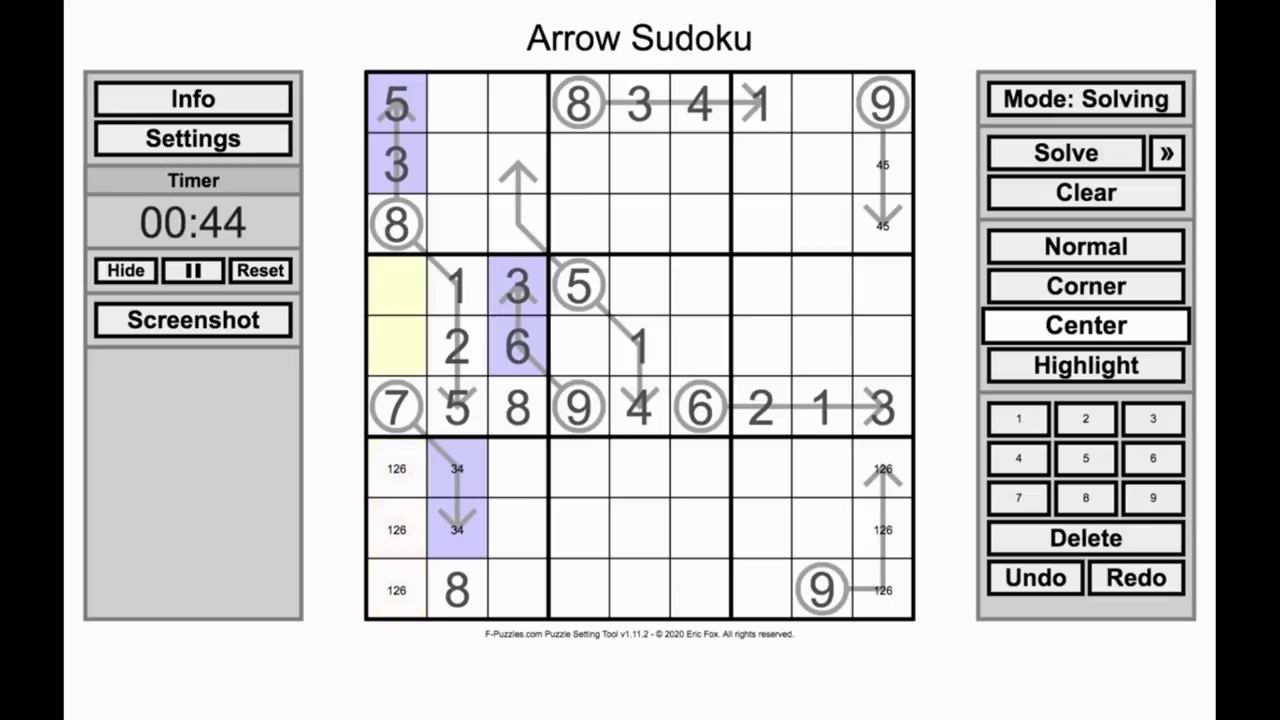
key(4)
key(9)
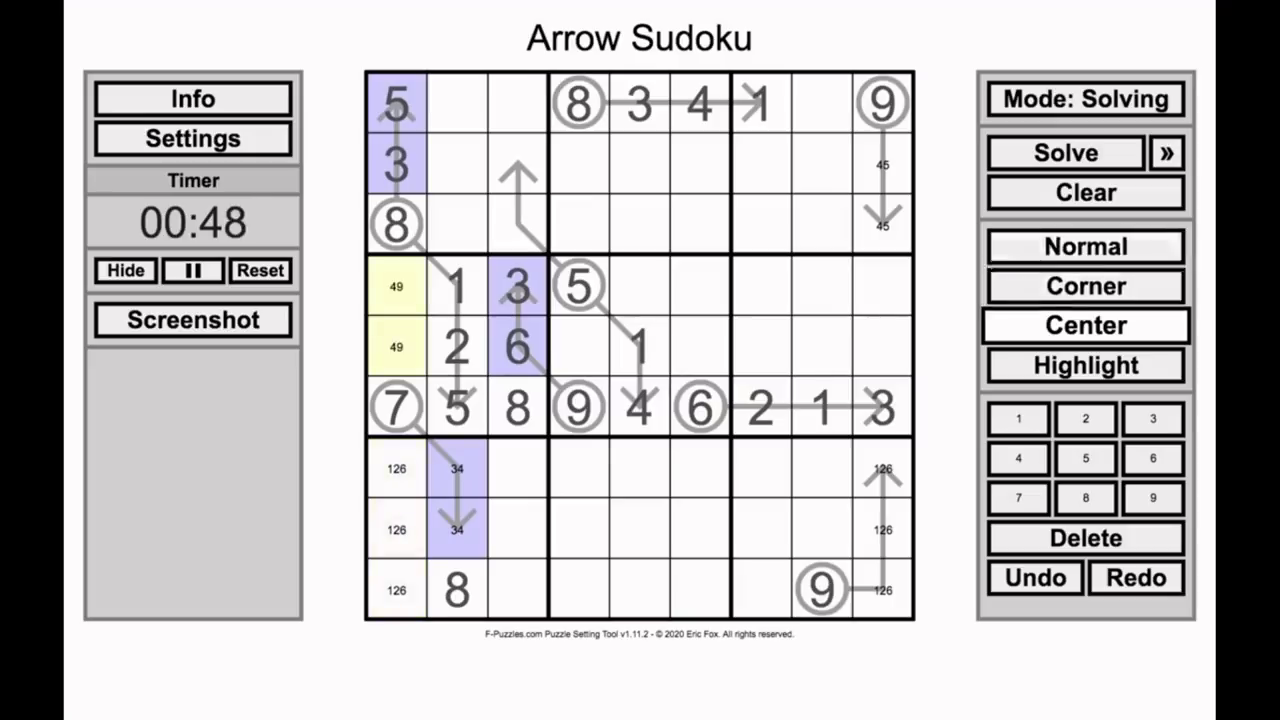
key(Escape)
Step: Return to setting mode and highlight r7c1 to r9c1 and r7c9 to r9c9 in light green
key(shift)
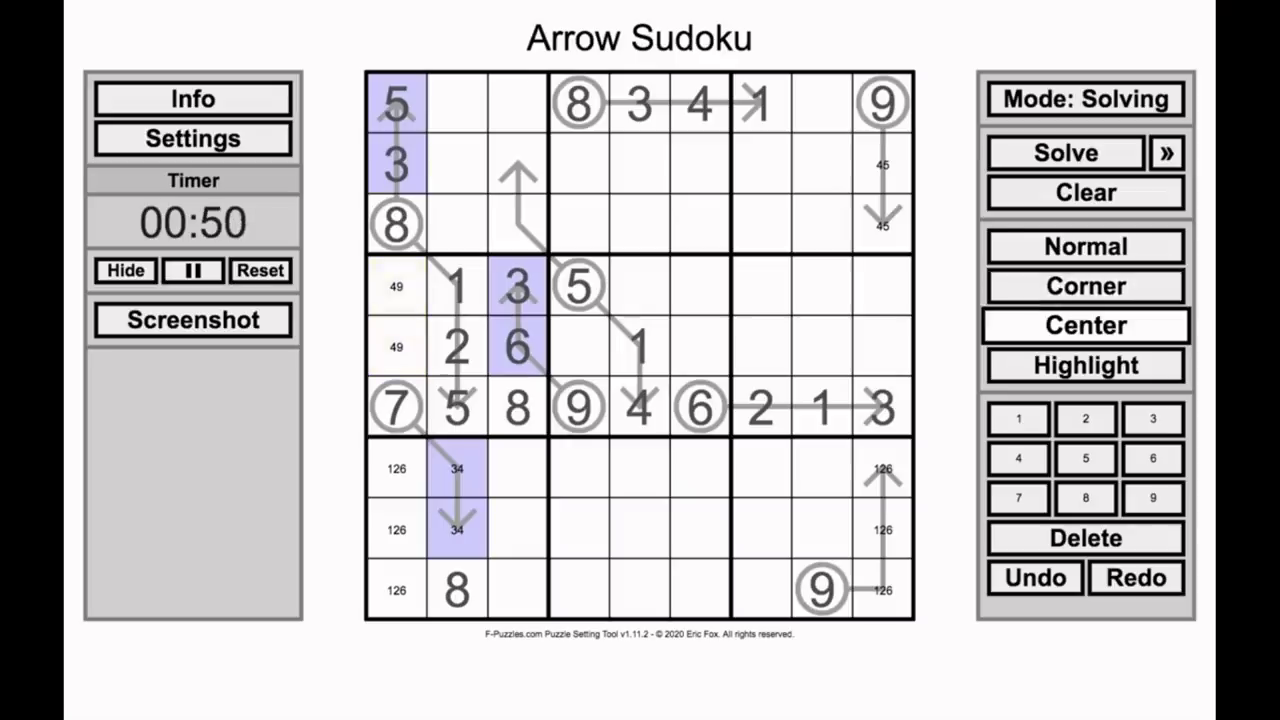
key(shift)
key(z)
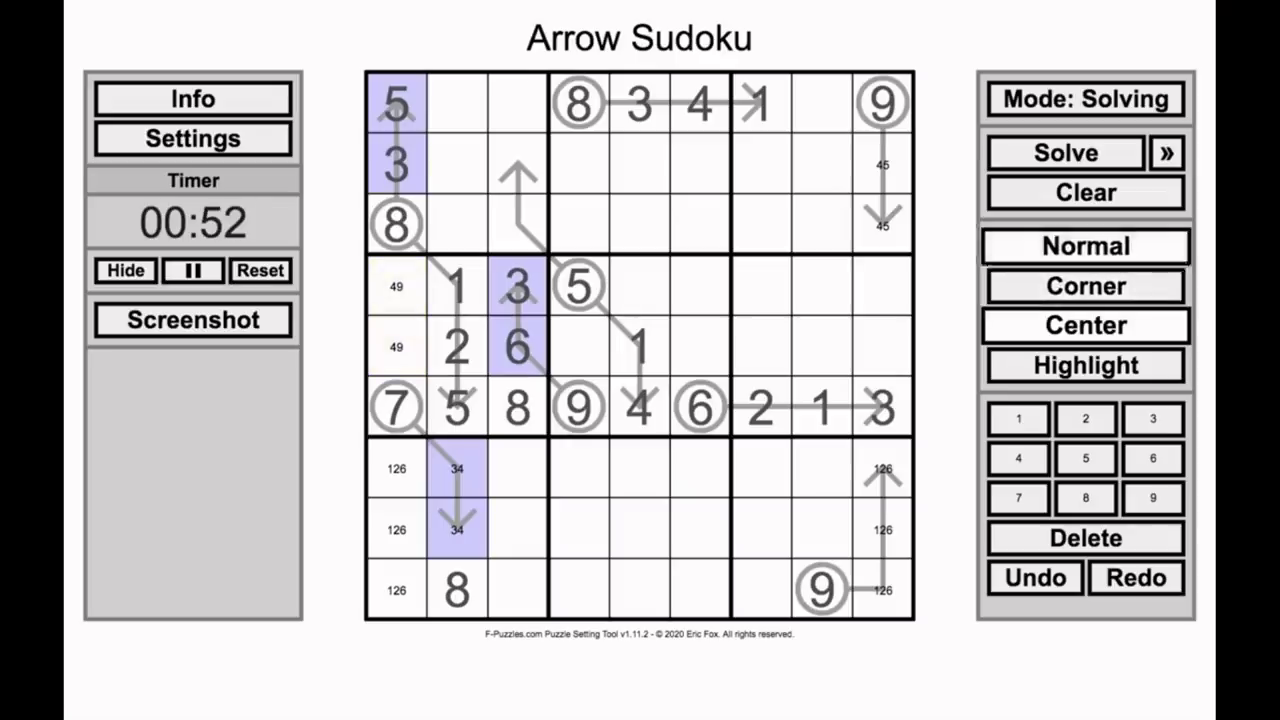
click(1086, 247)
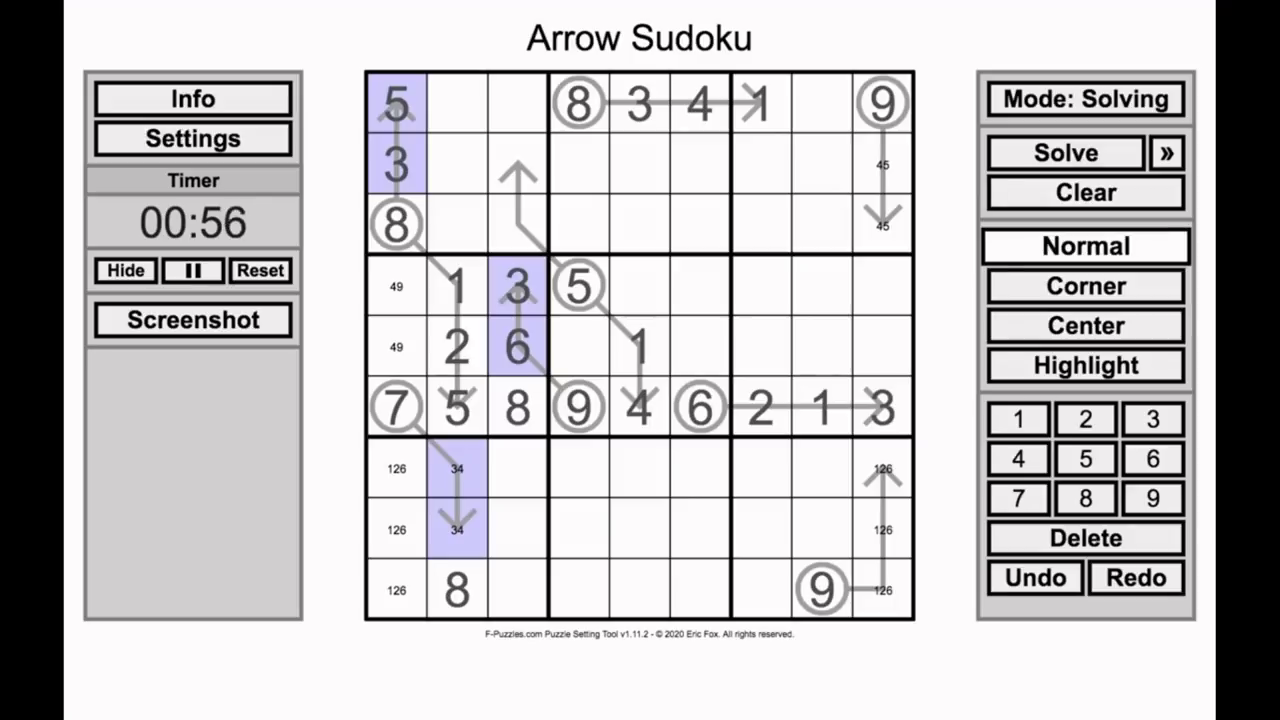
key(v)
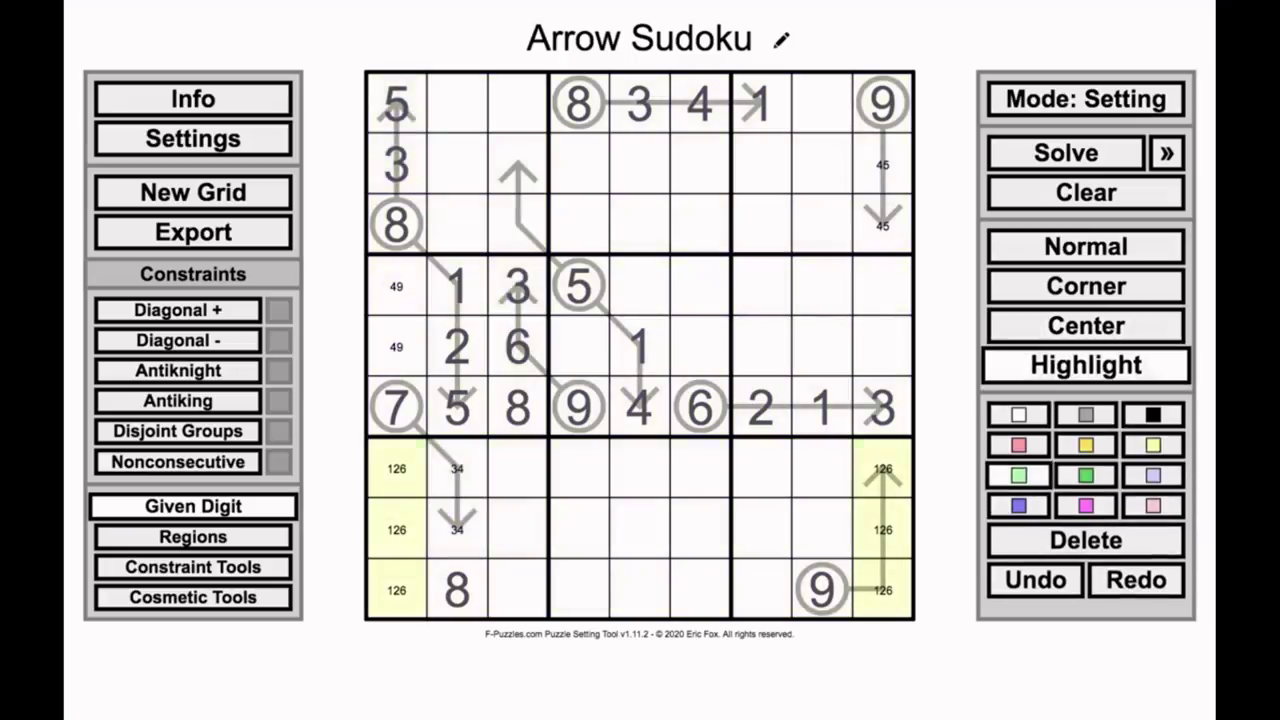
click(1019, 475)
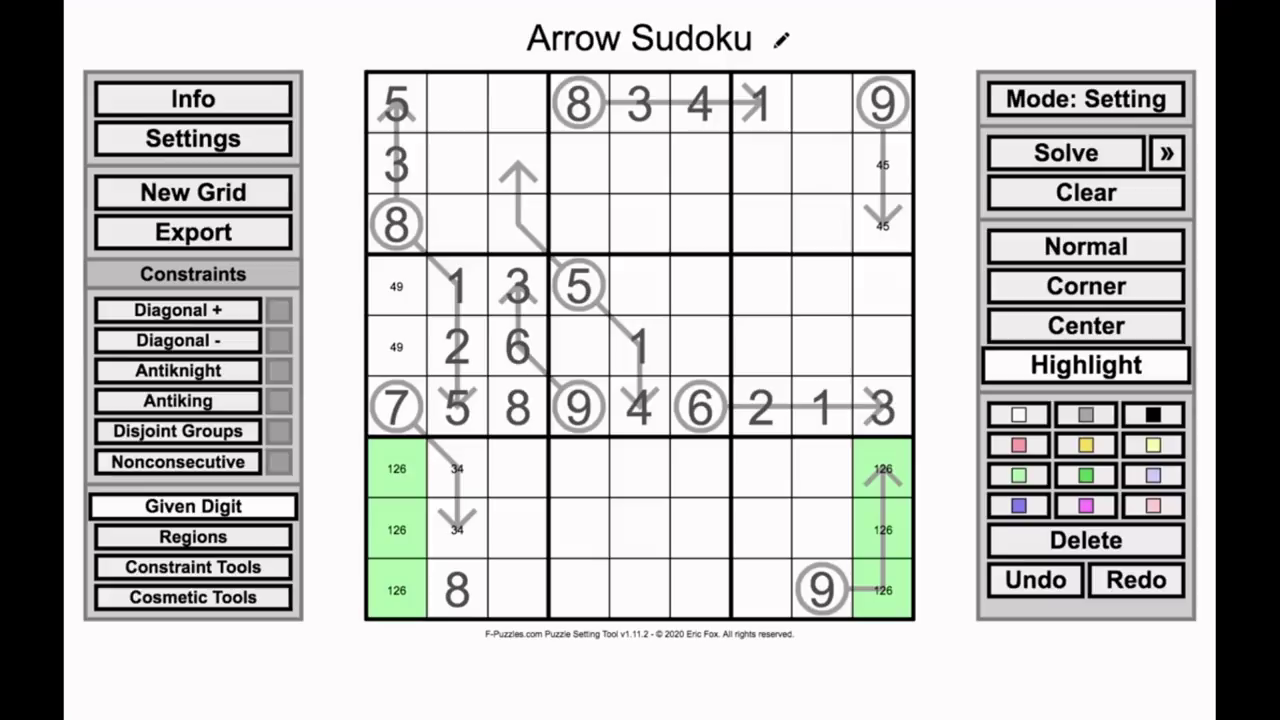
Step: Try centre marks 23 in r3c7, r3c8, r4c7 and r4c8, and undo them
key(c)
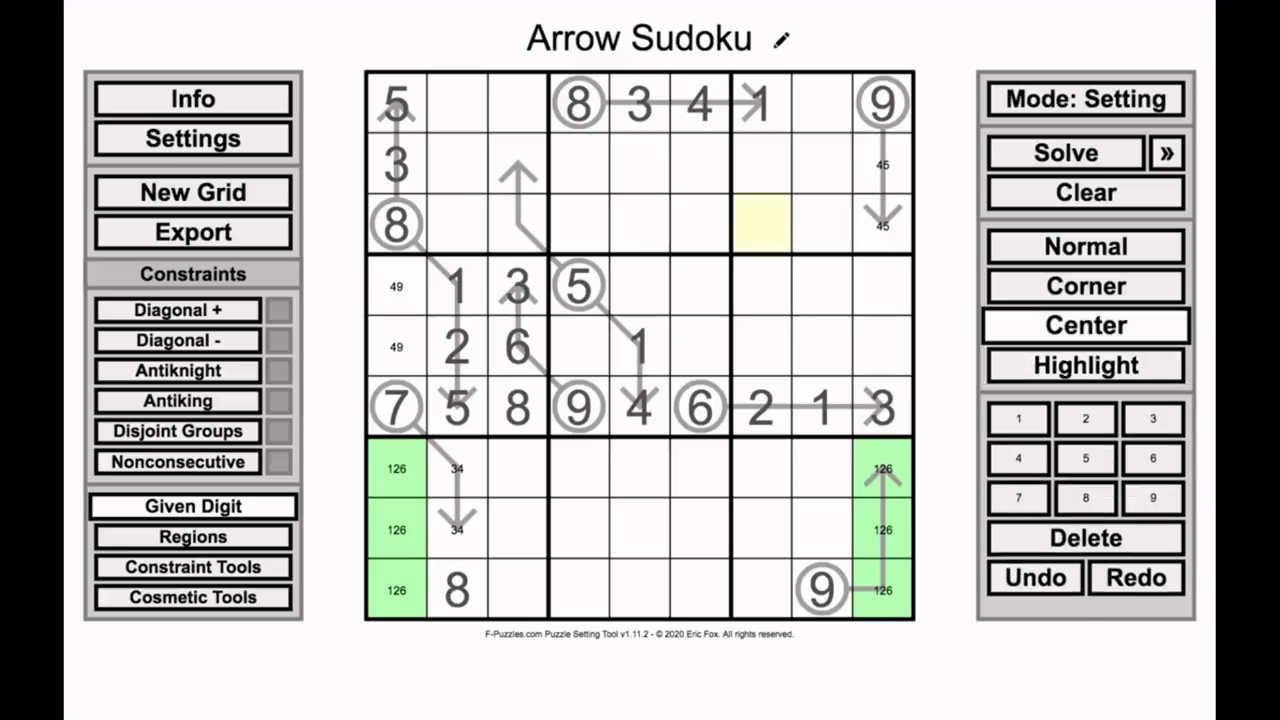
text(23)
click(822, 226)
text(23)
click(822, 287)
text(23)
click(761, 287)
text(23)
drag(761, 287, 822, 287)
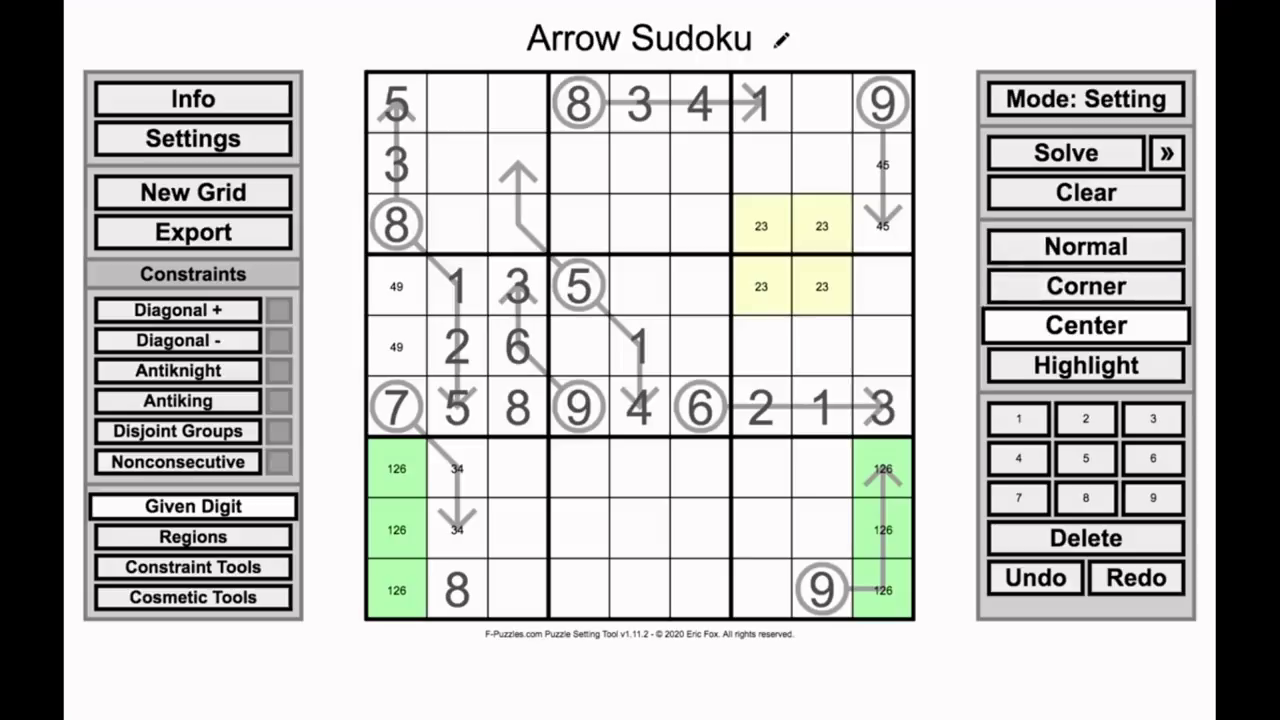
key(ctrl+z)
key(ctrl+z)
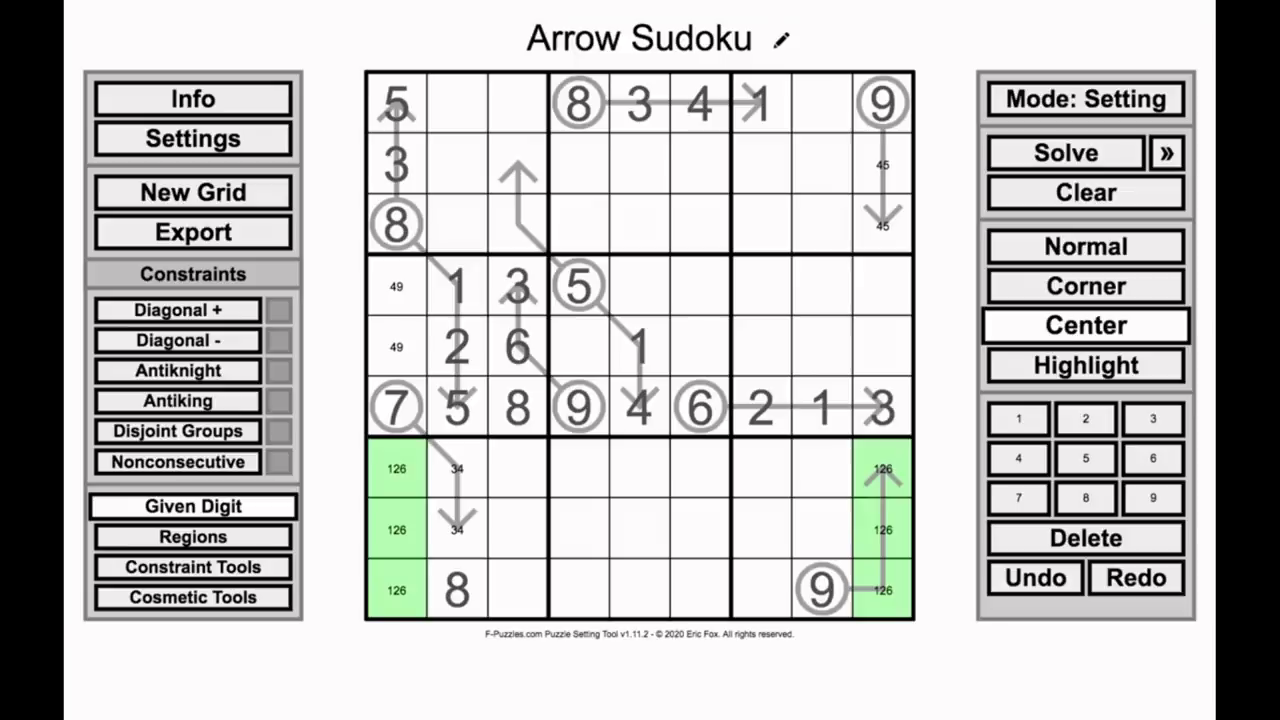
Step: Draw an arrow from a circle in r8c8 through r8c9 up to r7c9
mouse_move(193, 567)
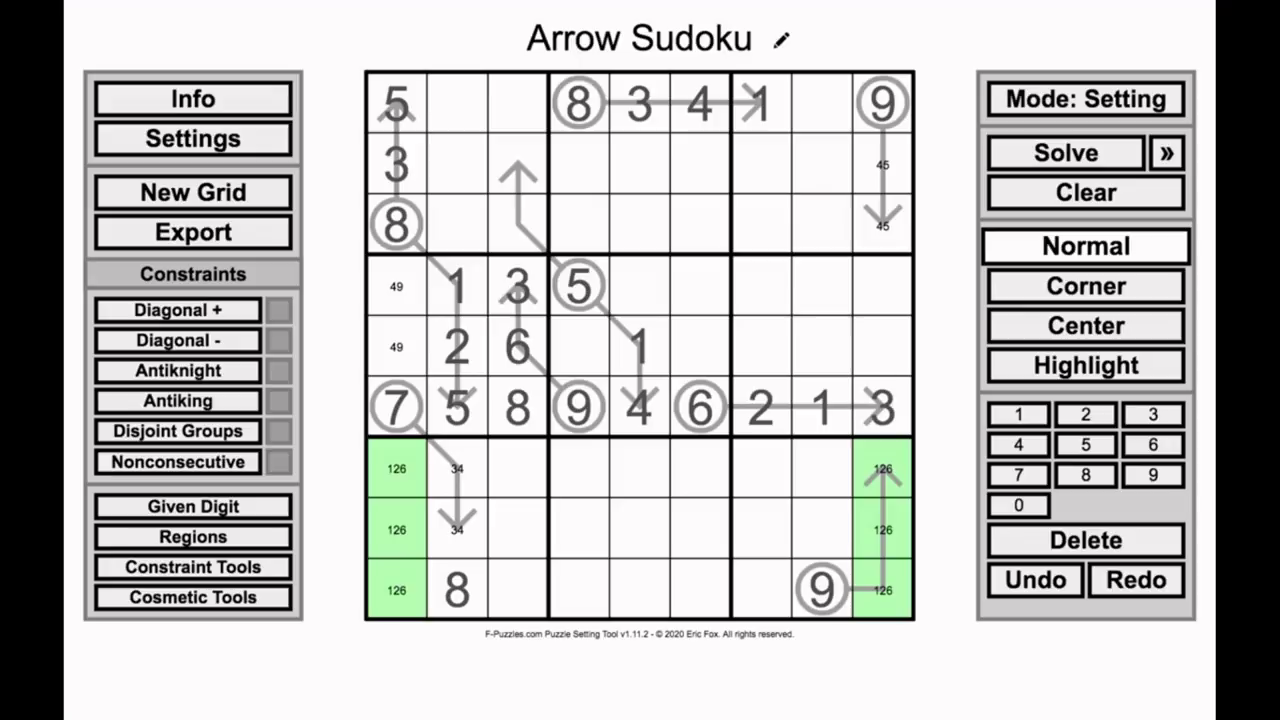
drag(822, 528, 883, 470)
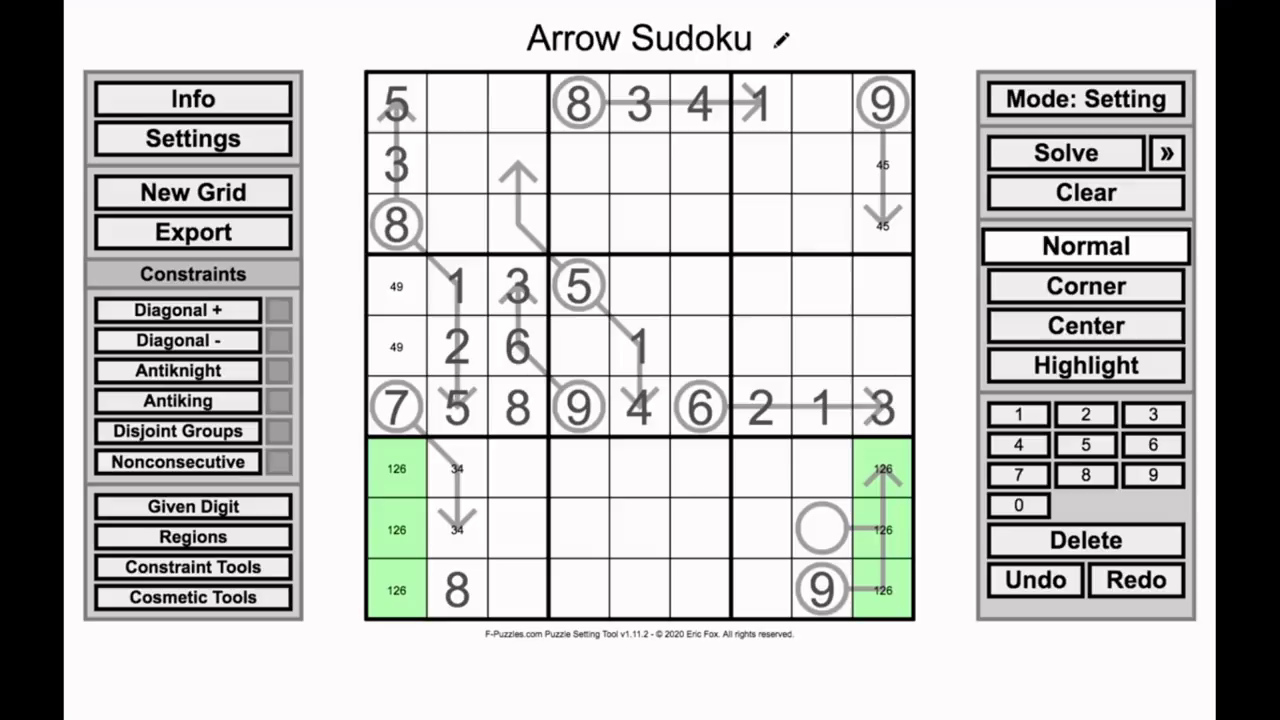
key(c)
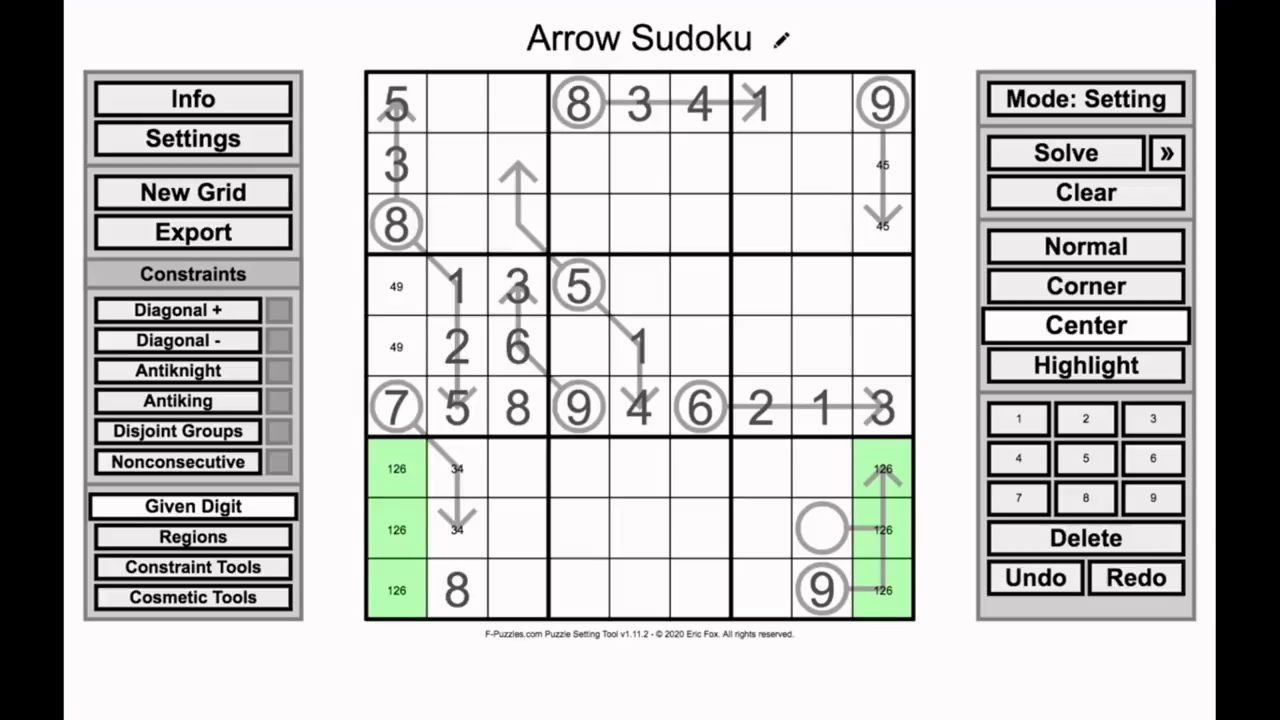
Step: Draw an arrow from a circle in r2c6 diagonally through r3c7 to r4c8
click(193, 566)
click(455, 446)
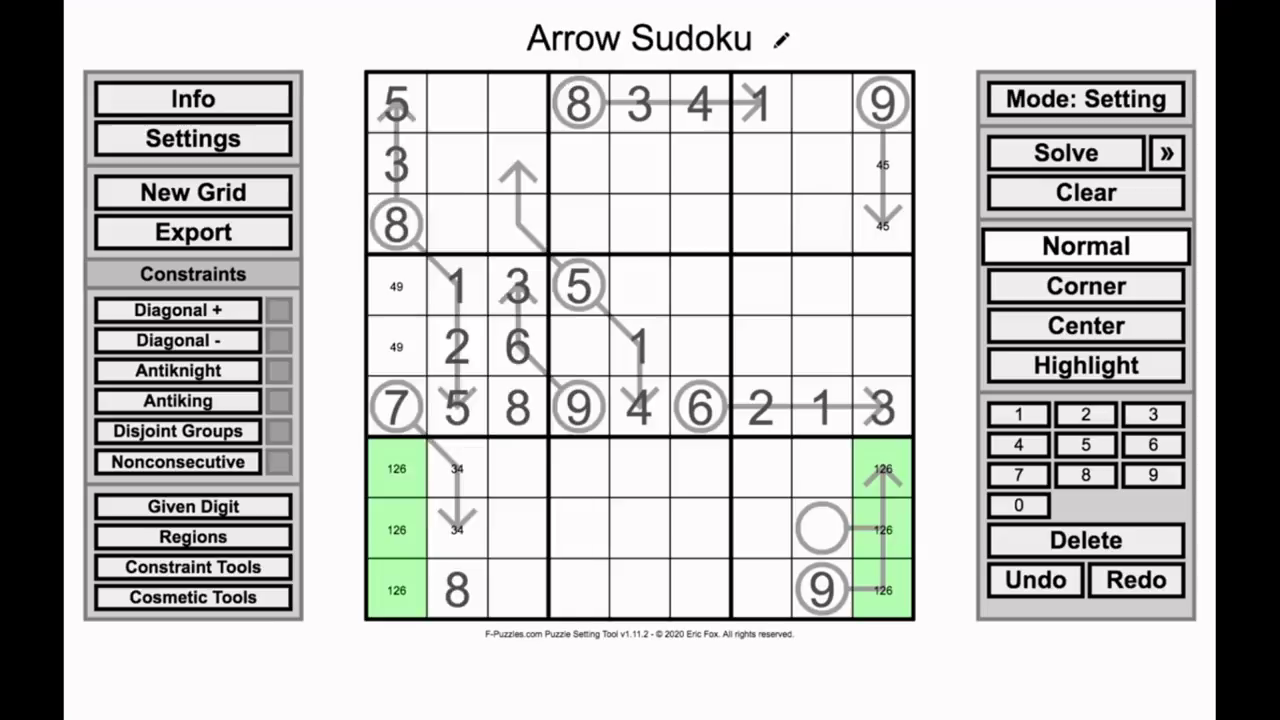
click(193, 567)
click(449, 446)
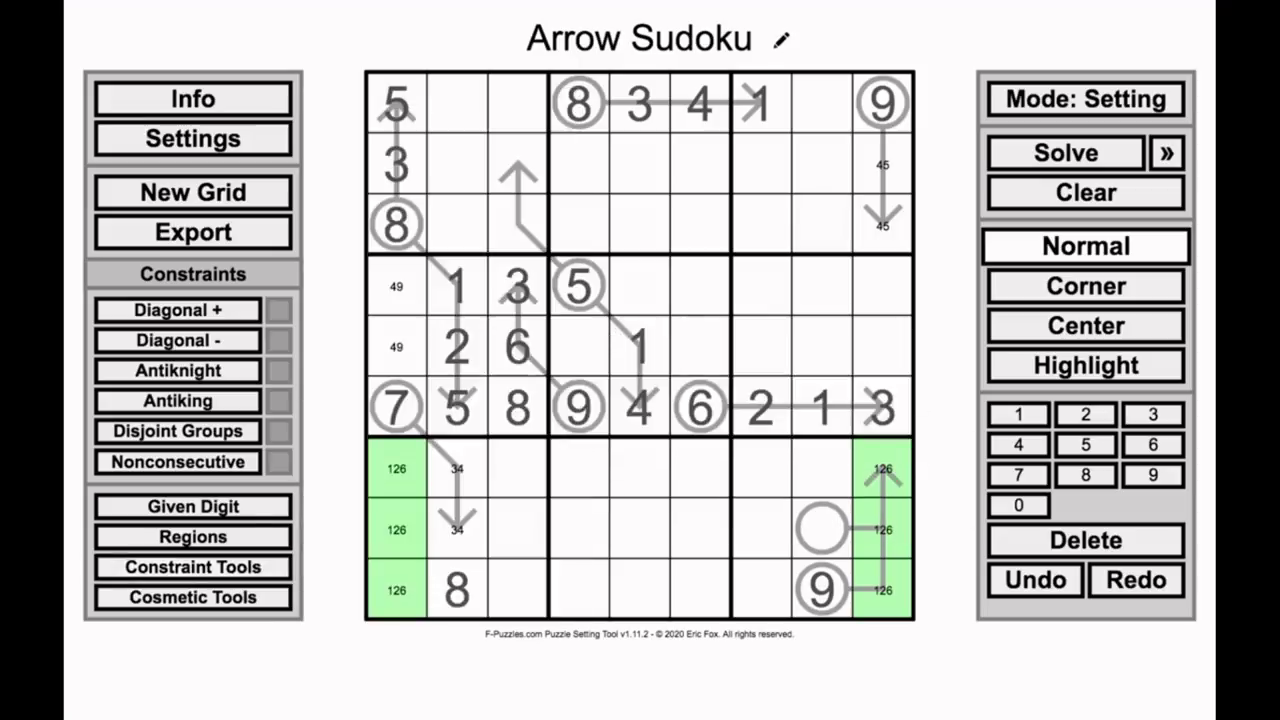
click(700, 164)
drag(700, 164, 820, 284)
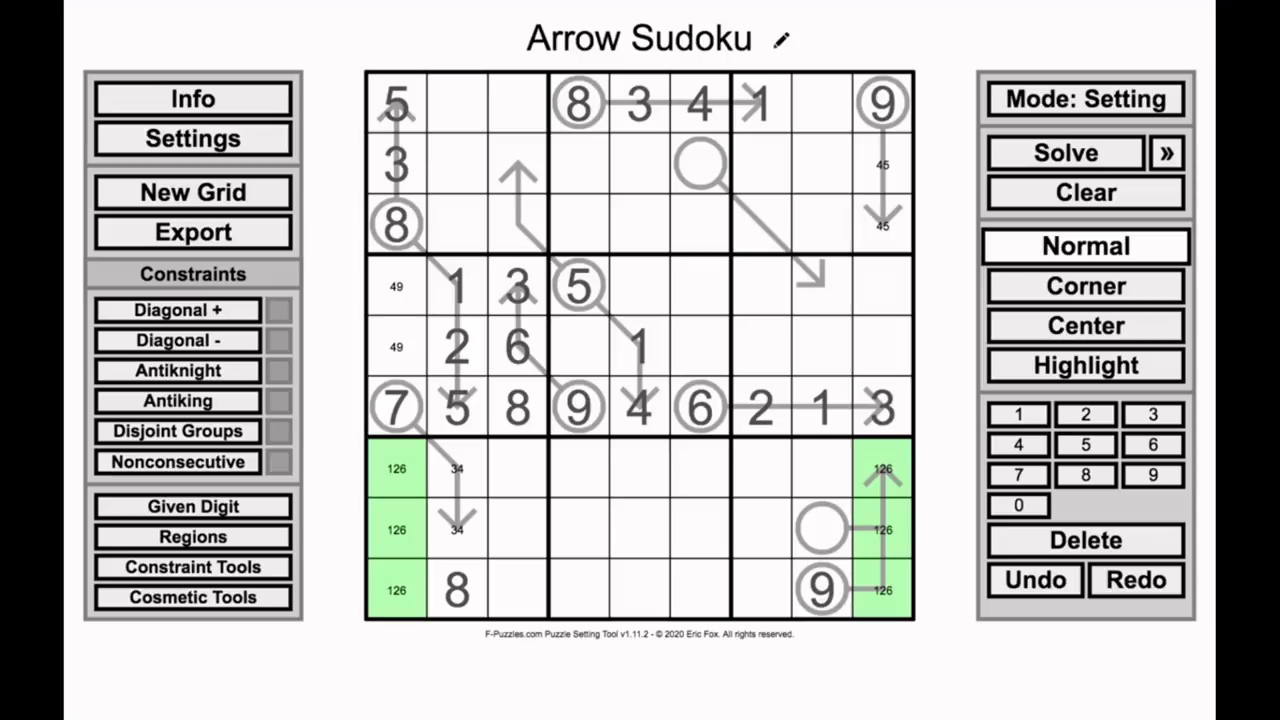
key(ctrl+z)
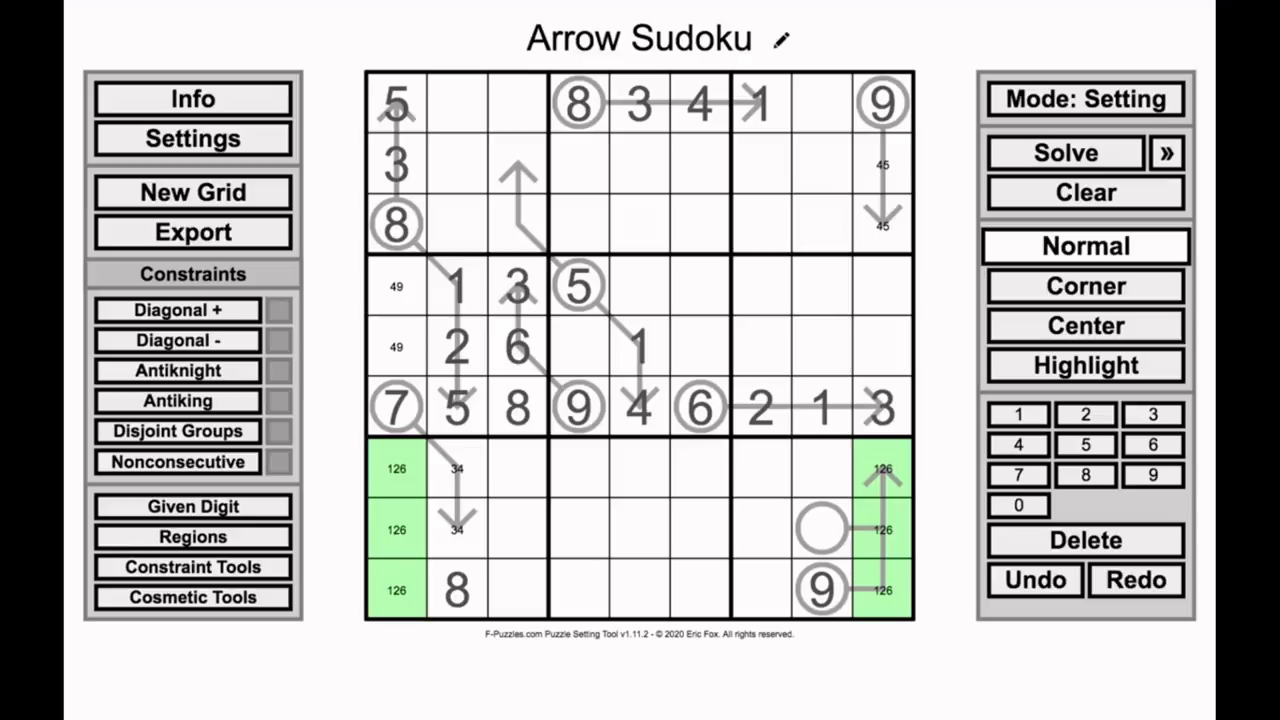
drag(700, 165, 820, 278)
key(ctrl)
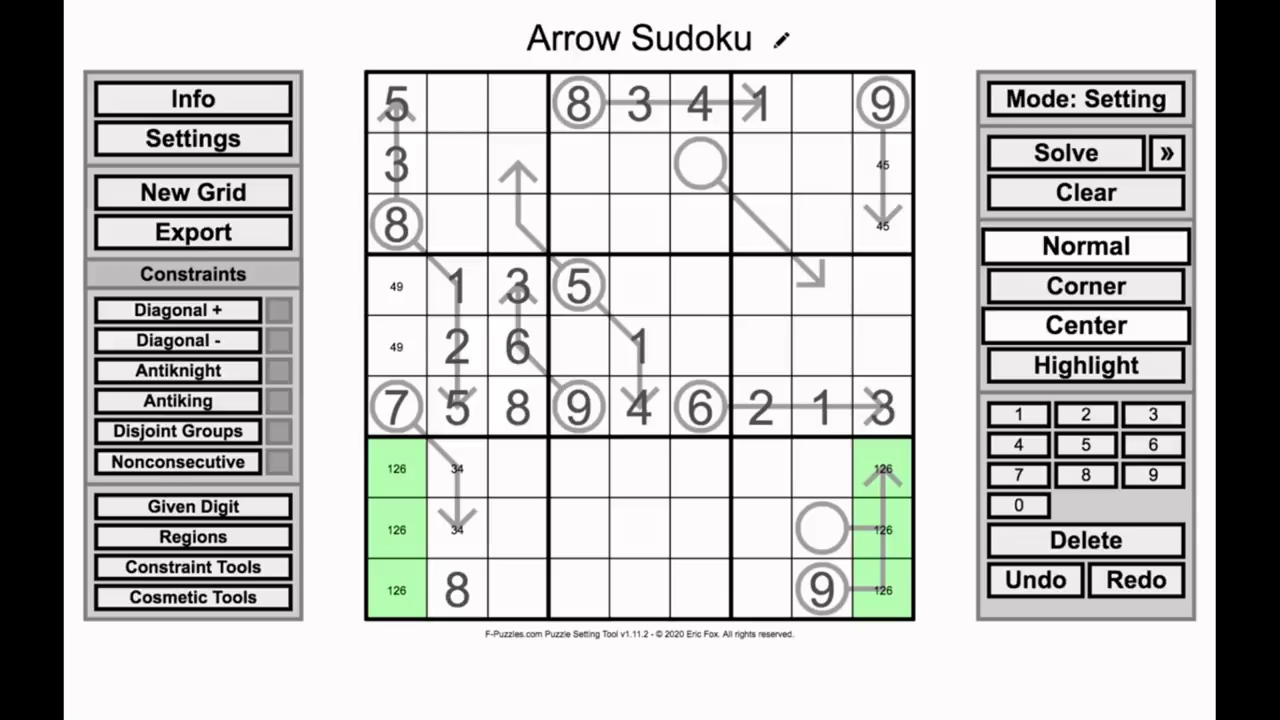
Step: Place 3 in the arrow cell r3c7 in solving mode and return to setting mode
click(1086, 326)
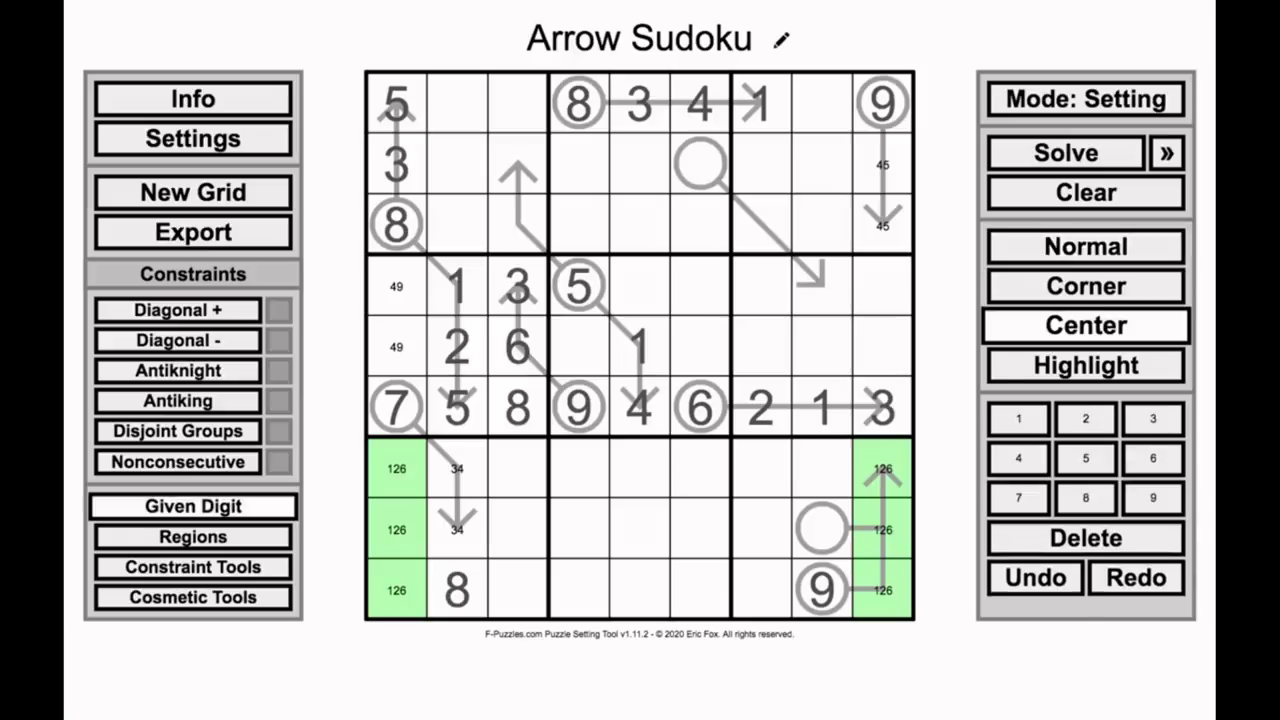
drag(883, 287, 883, 346)
click(822, 286)
click(762, 225)
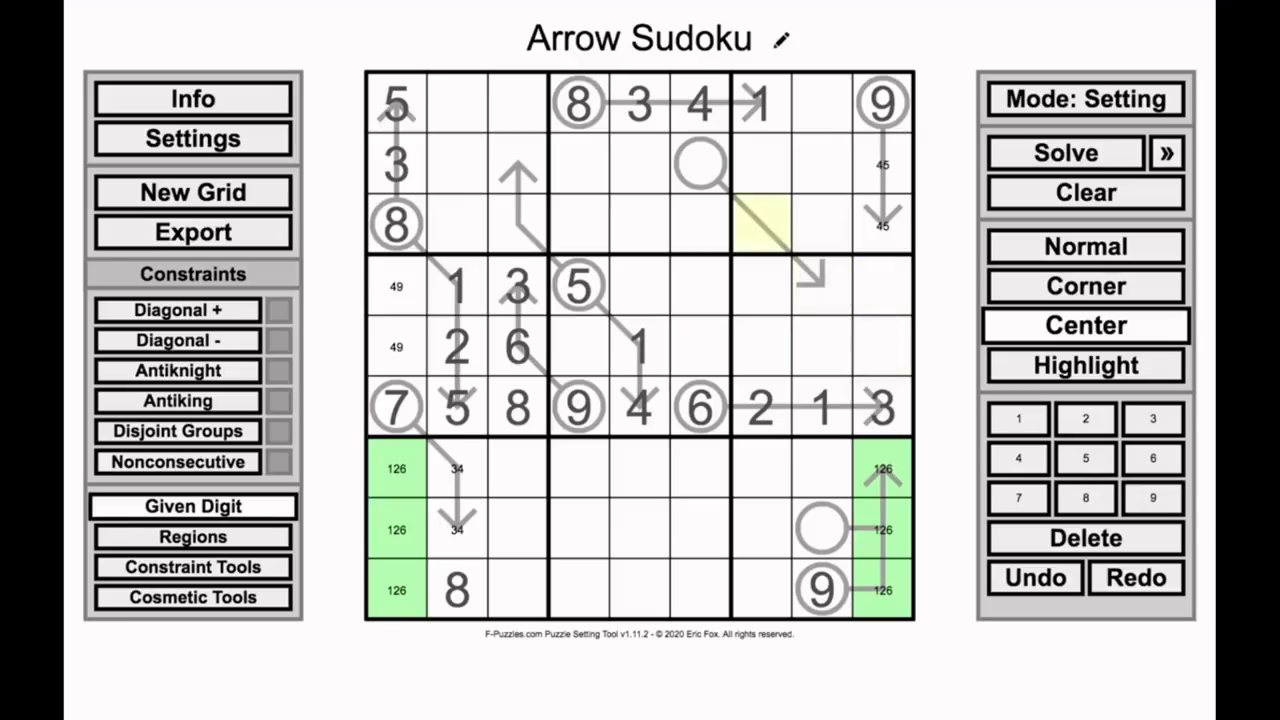
click(1086, 99)
click(1086, 246)
text(3)
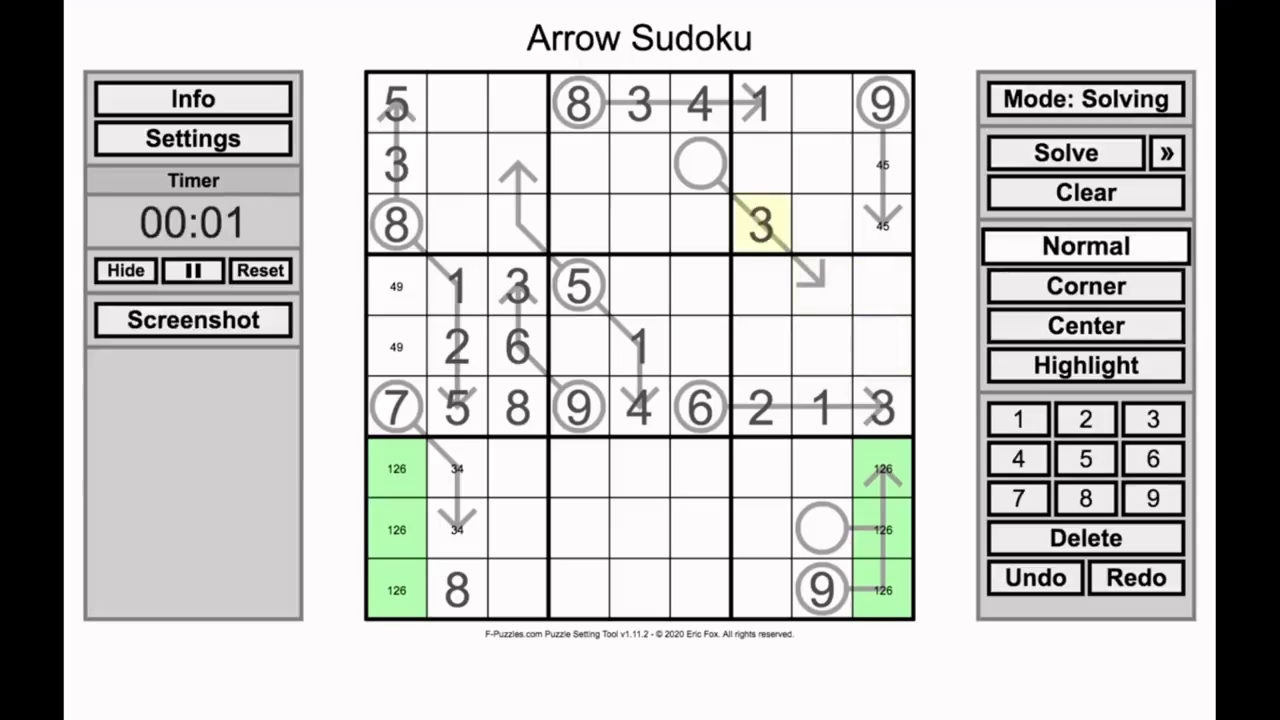
click(1085, 99)
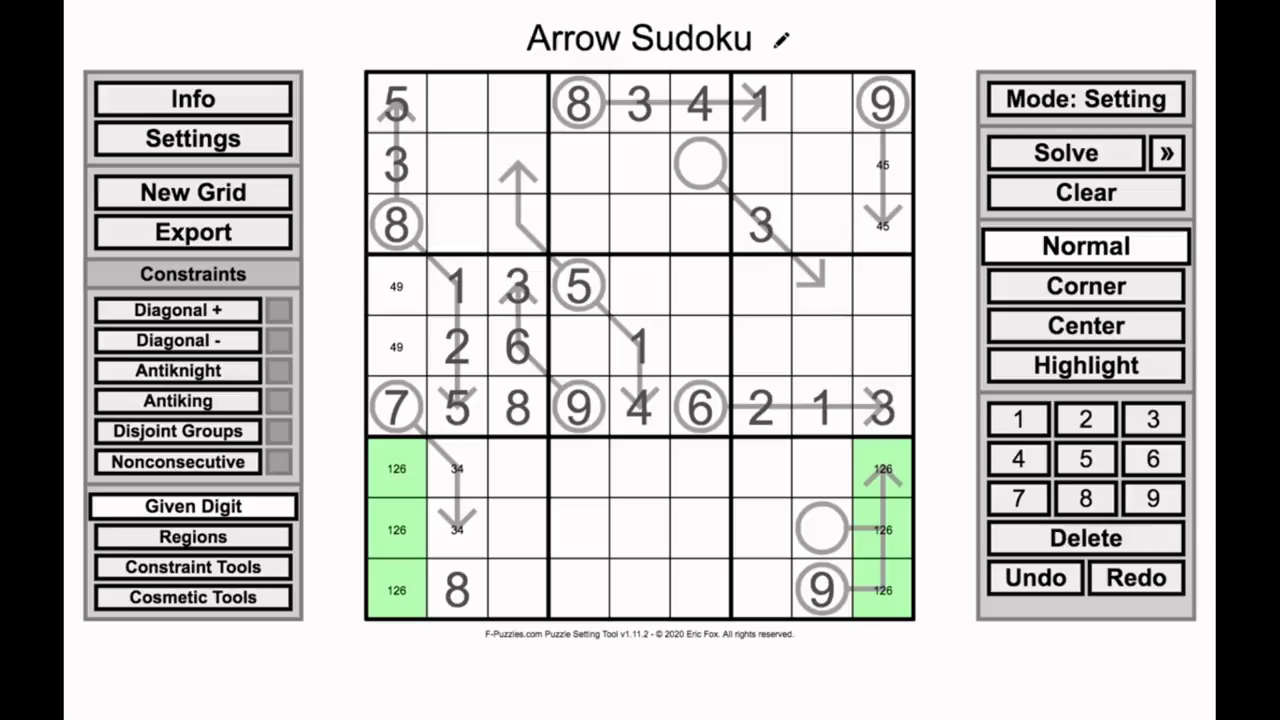
click(1086, 325)
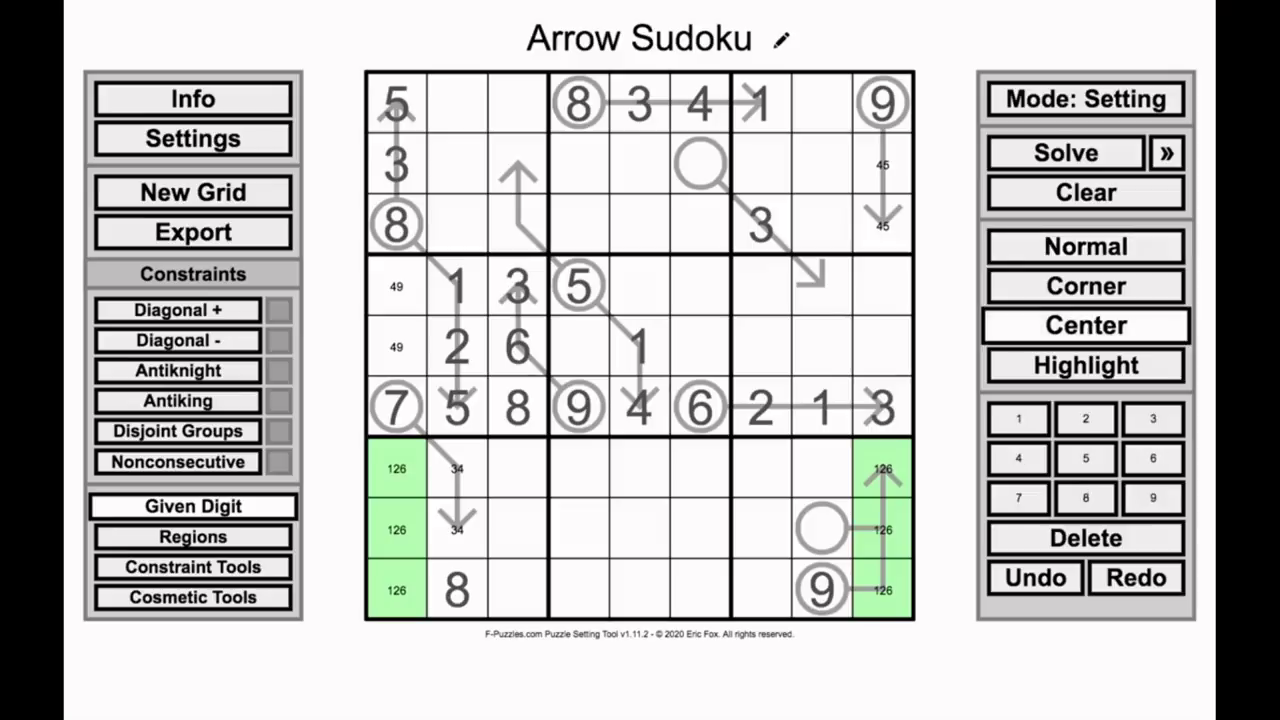
drag(700, 163, 822, 284)
click(761, 224)
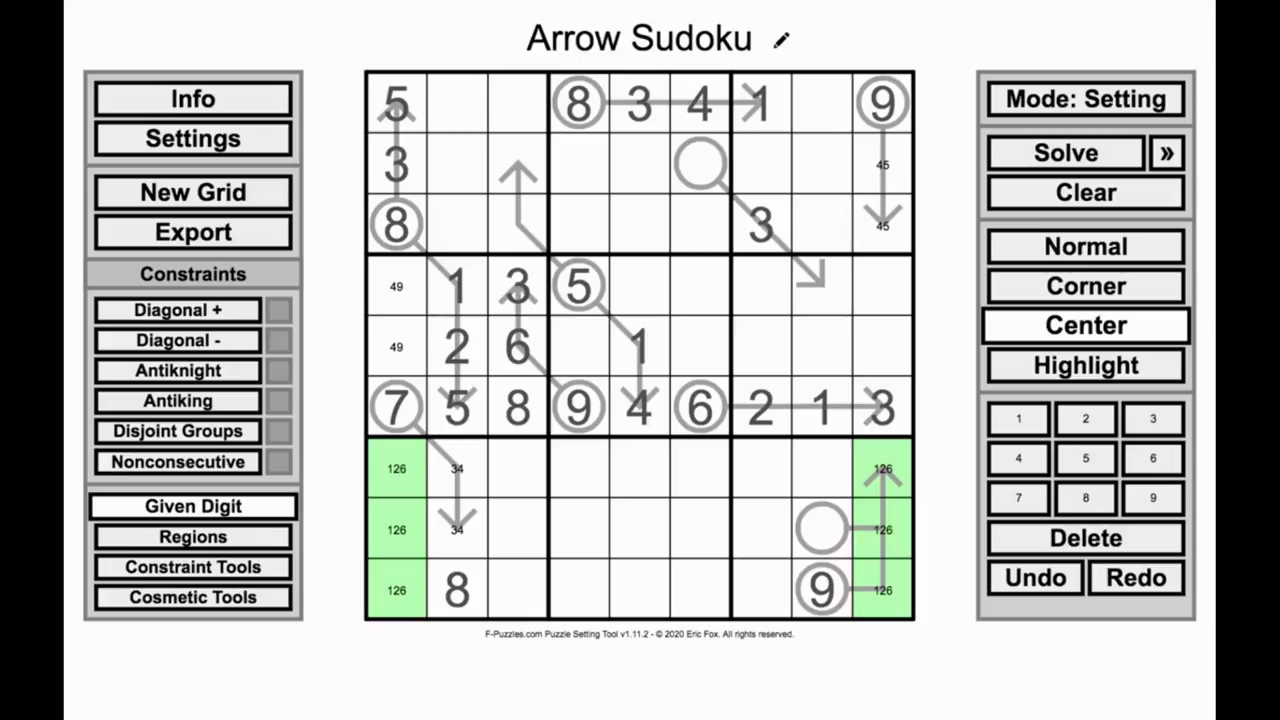
Step: Draw an arrow in row 9 from a circle in r9c5 through r9c4 to r9c3
click(193, 567)
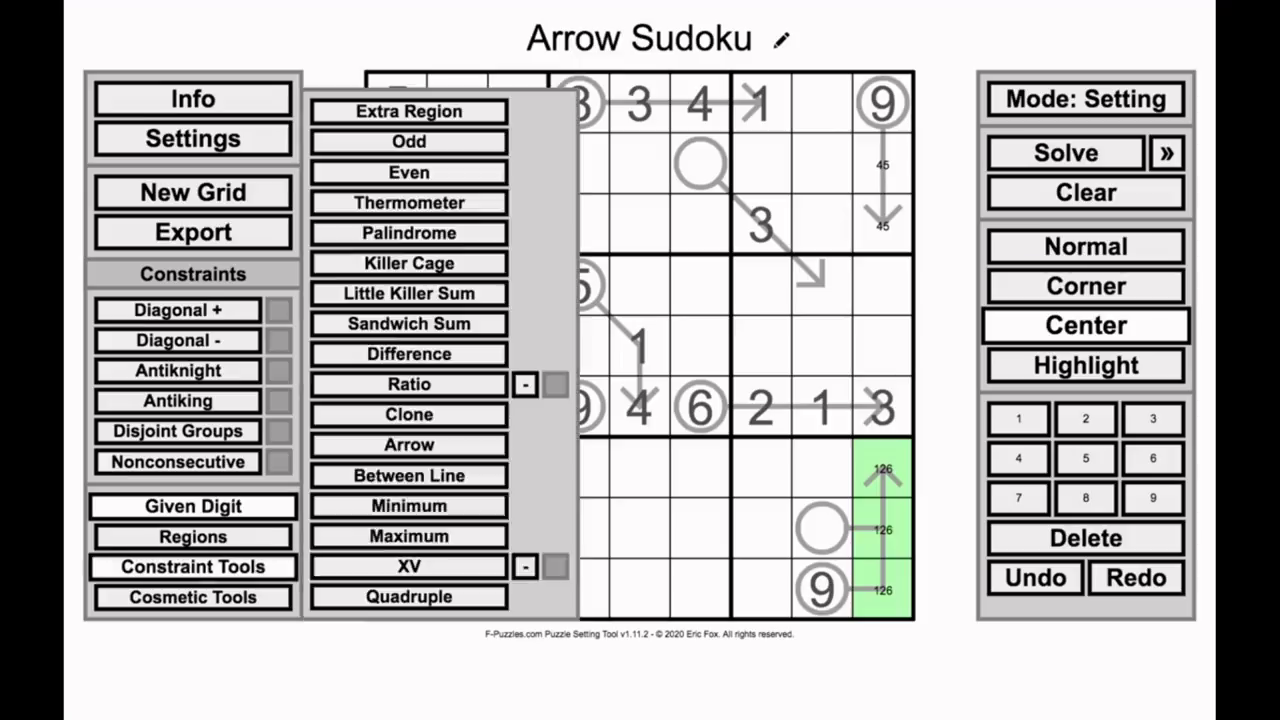
click(409, 444)
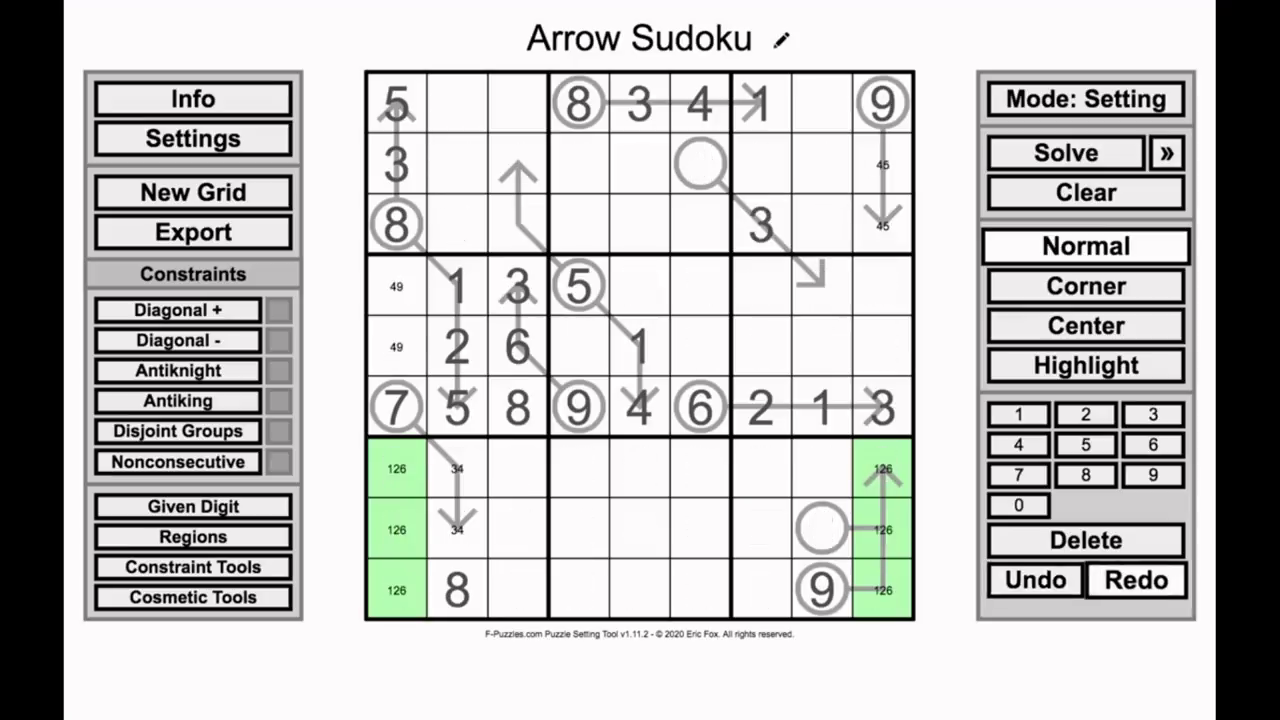
click(193, 566)
click(420, 446)
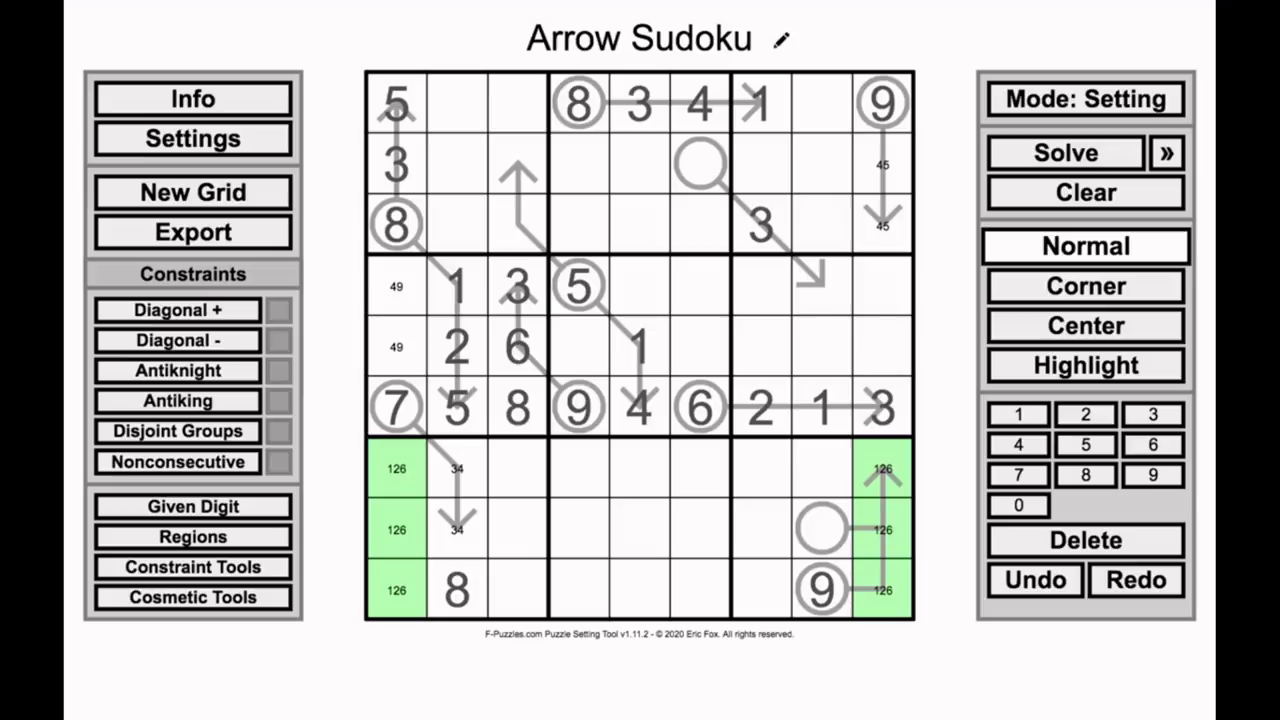
click(639, 589)
drag(640, 590, 518, 590)
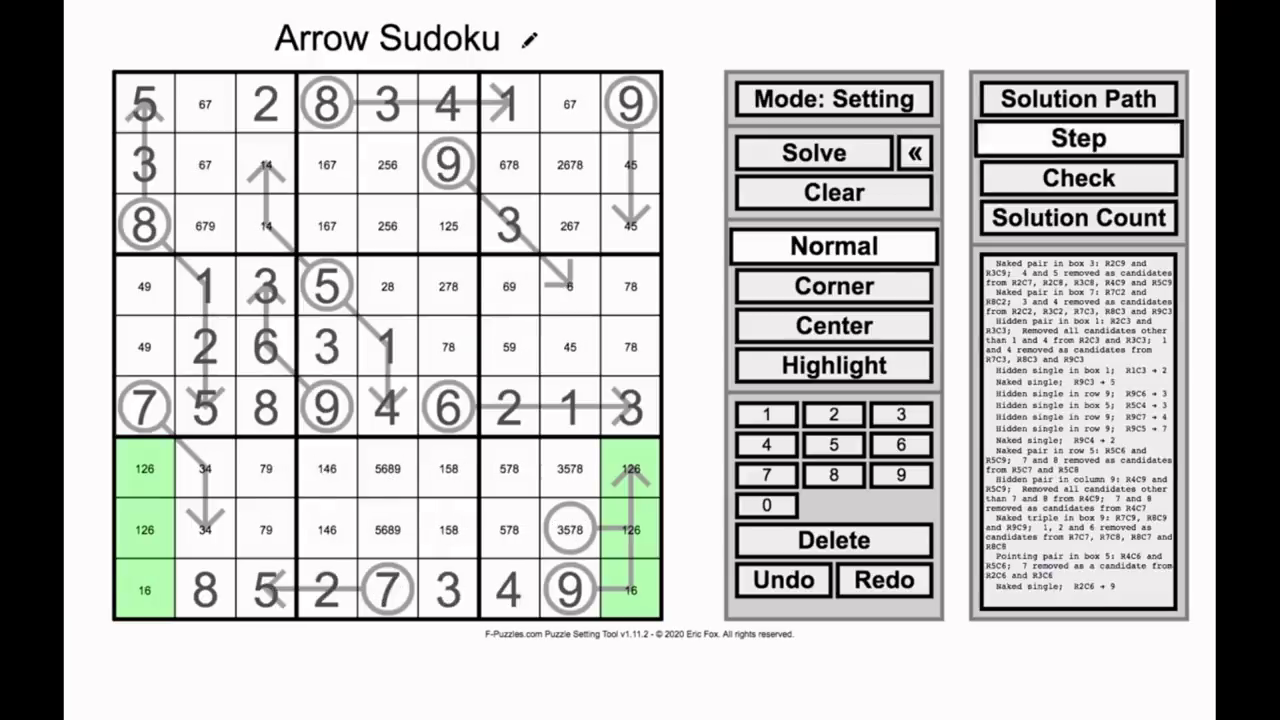
Step: Step the solver through the remaining deductions until the whole grid is filled
triple_click(1078, 138)
triple_click(1078, 138)
triple_click(1078, 138)
triple_click(1078, 138)
click(1078, 138)
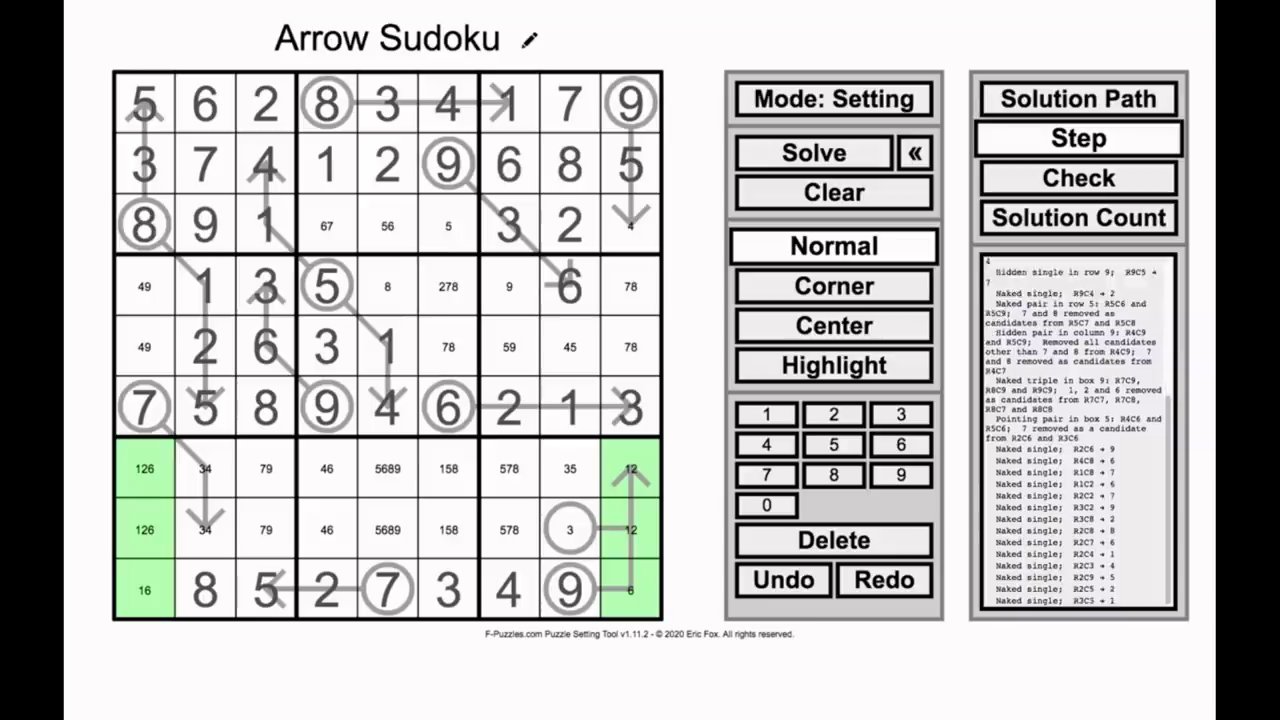
click(1078, 138)
click(1078, 99)
click(1078, 138)
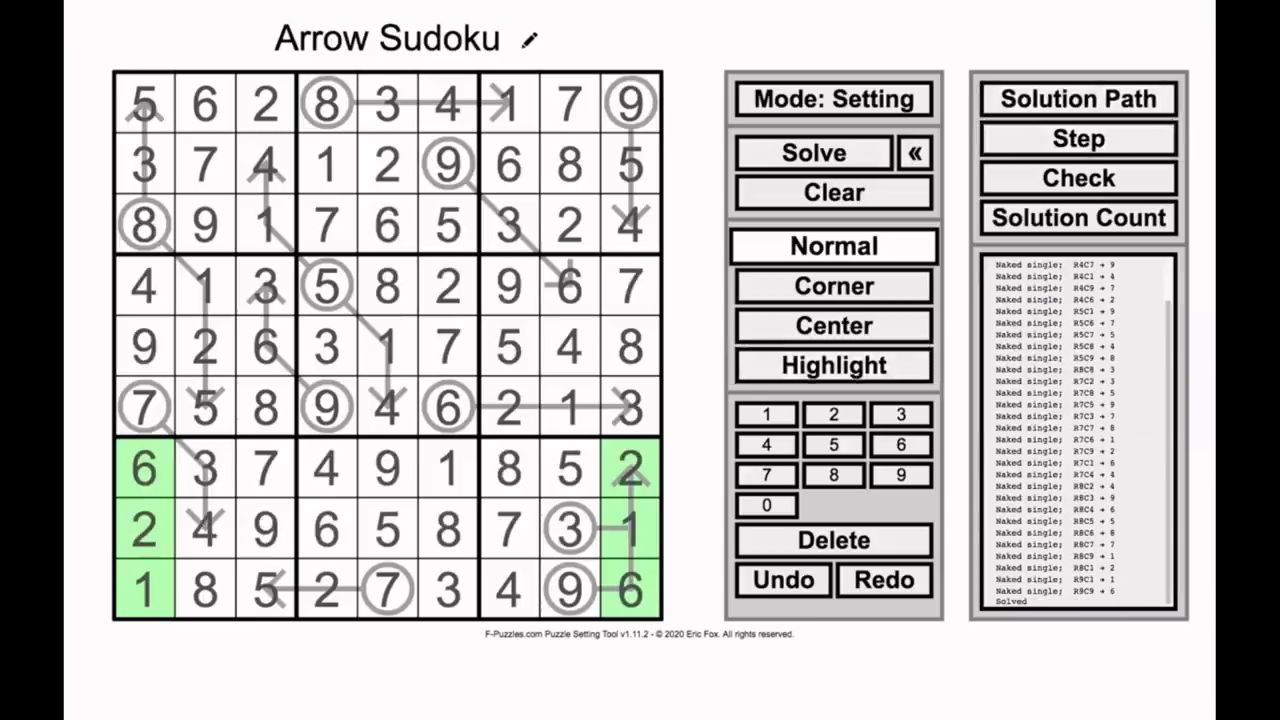
Step: Collapse the solver options and clear all digits, marks and highlights from the grid, keeping the arrows
click(914, 152)
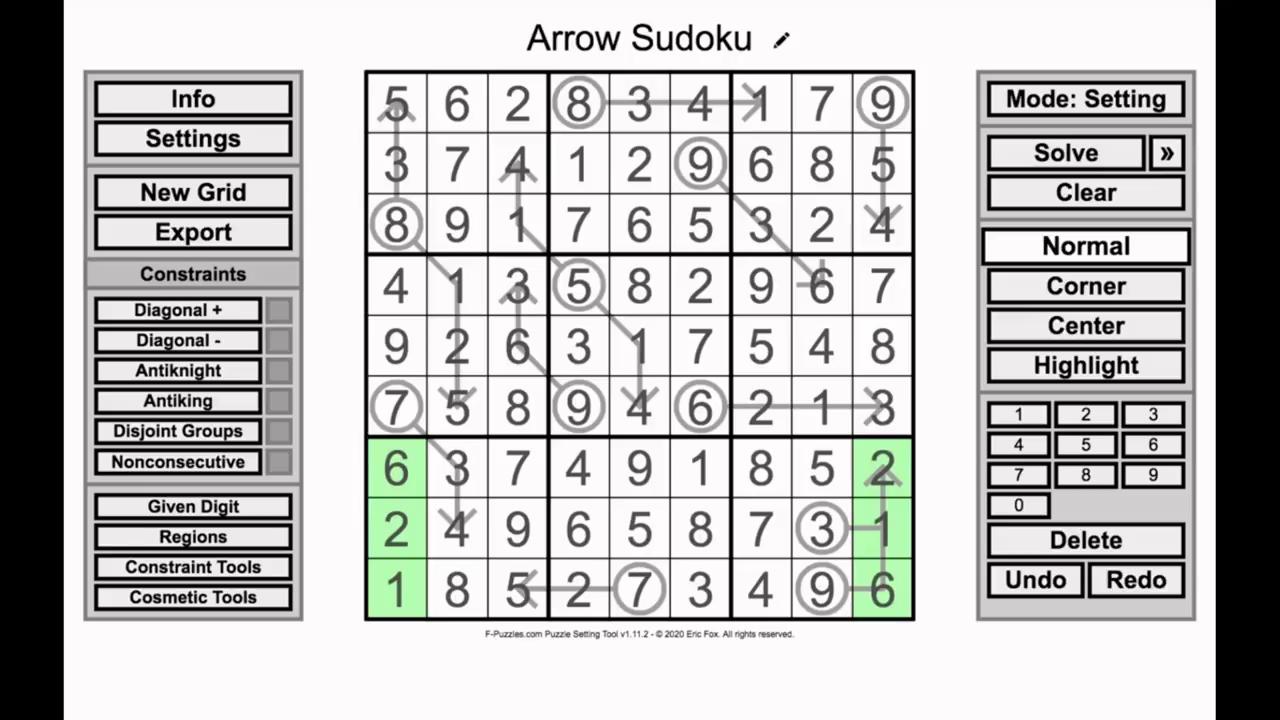
click(1086, 193)
click(1086, 366)
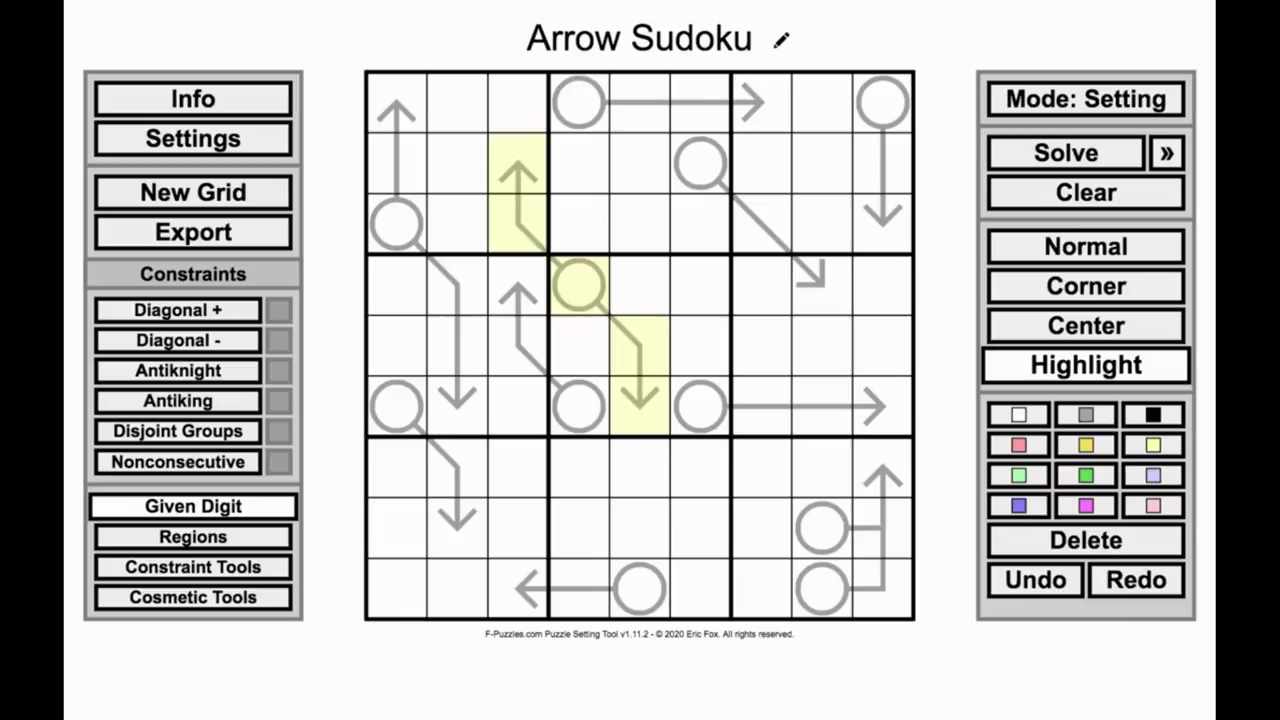
Step: Select the three circles r6c1, r6c4 and r6c6 together with r6c3 in row 6
click(397, 406)
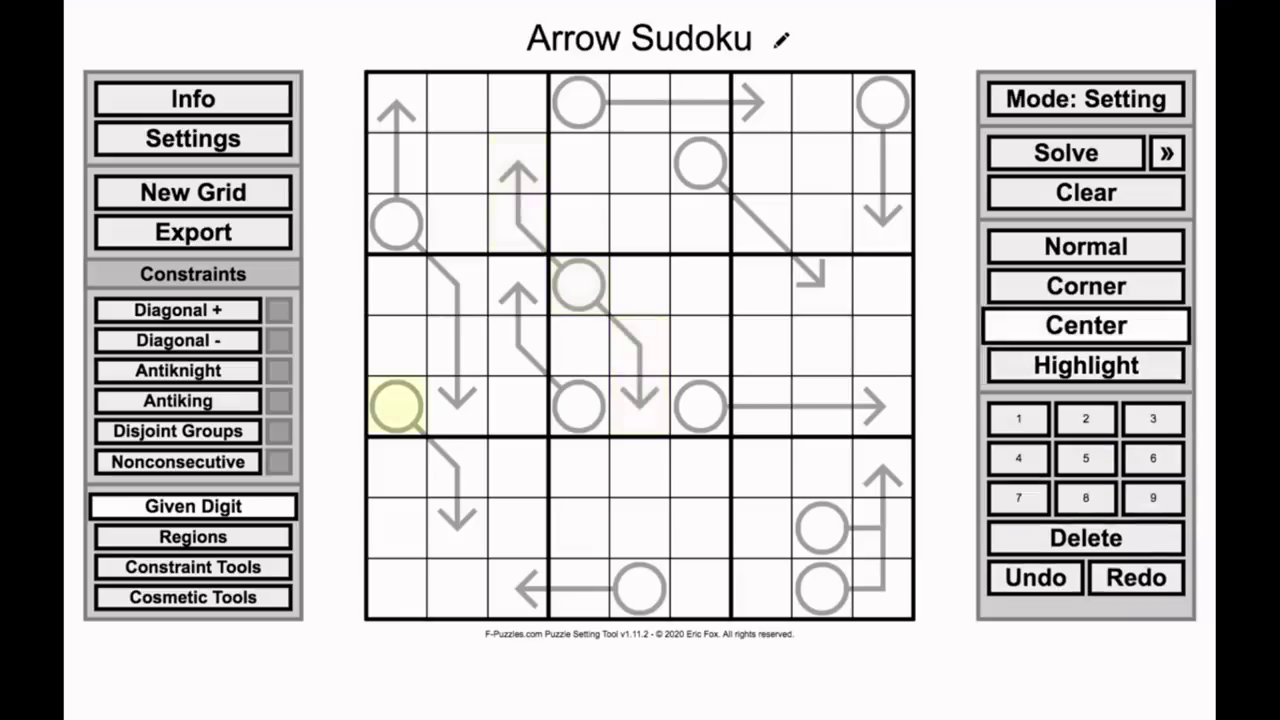
ctrl+click(518, 406)
ctrl+click(579, 406)
ctrl+click(700, 406)
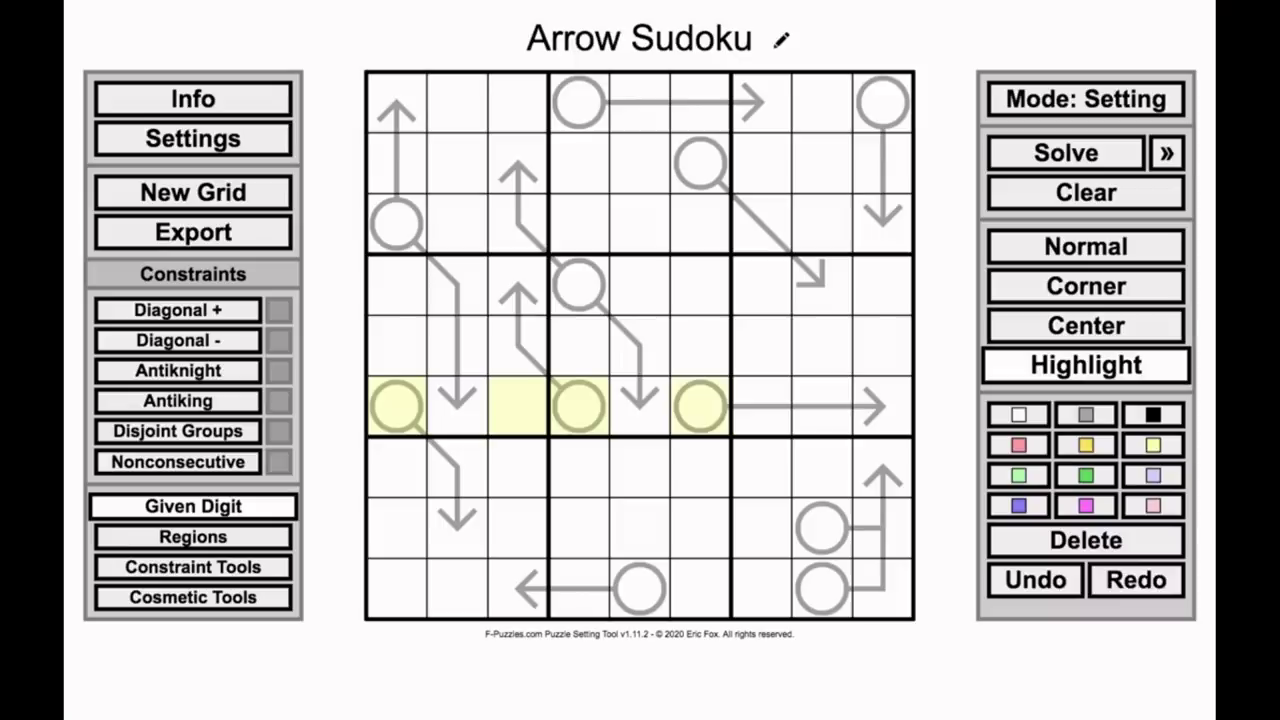